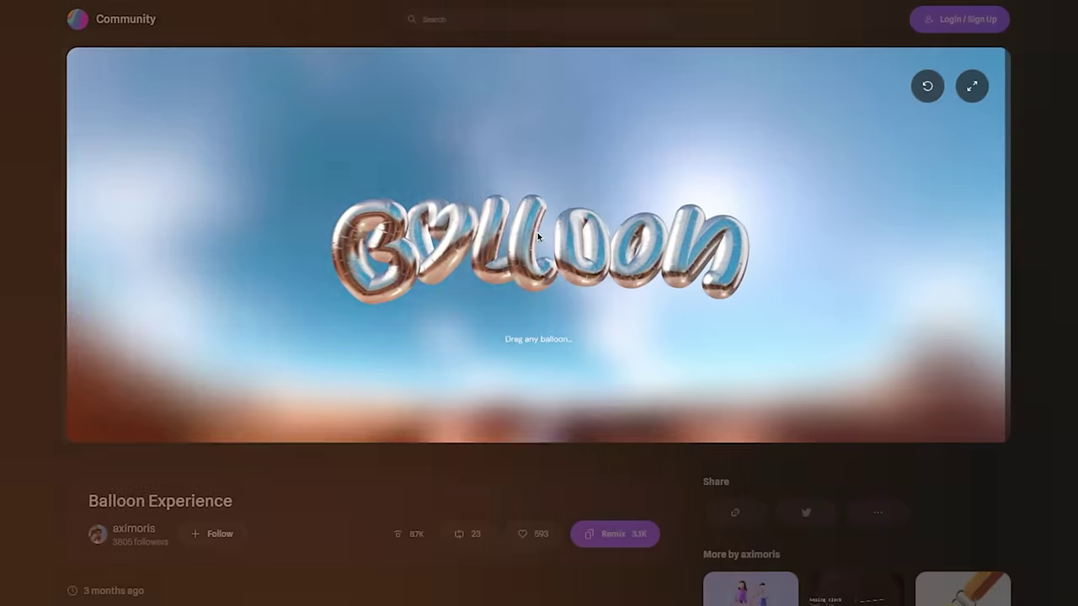
left_click_drag(537, 232, 446, 234)
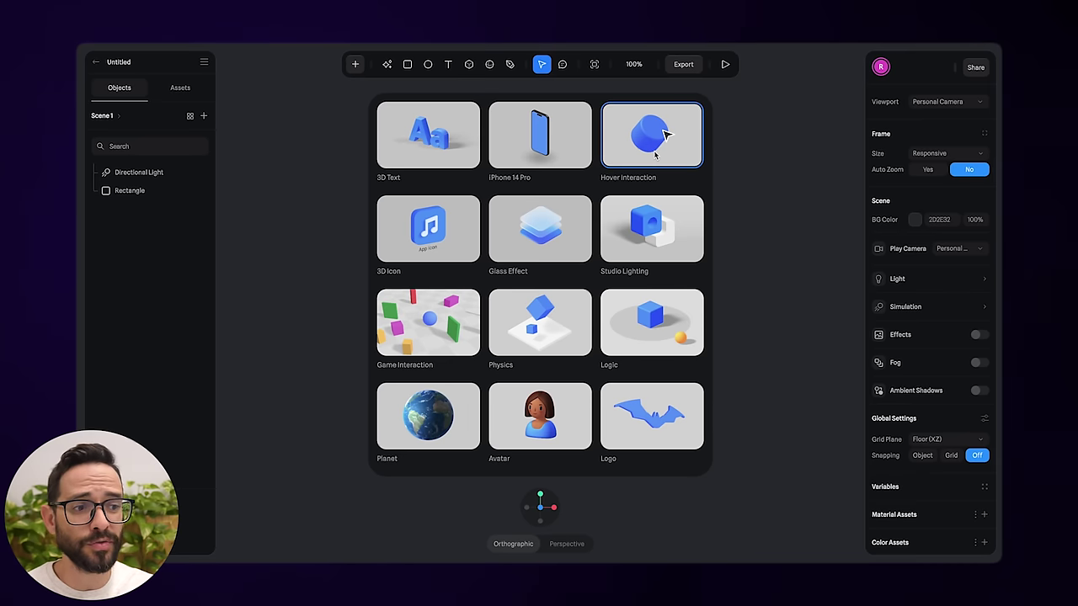
- Dismiss the starter templates and browse the object categories in the library
left_click(309, 170)
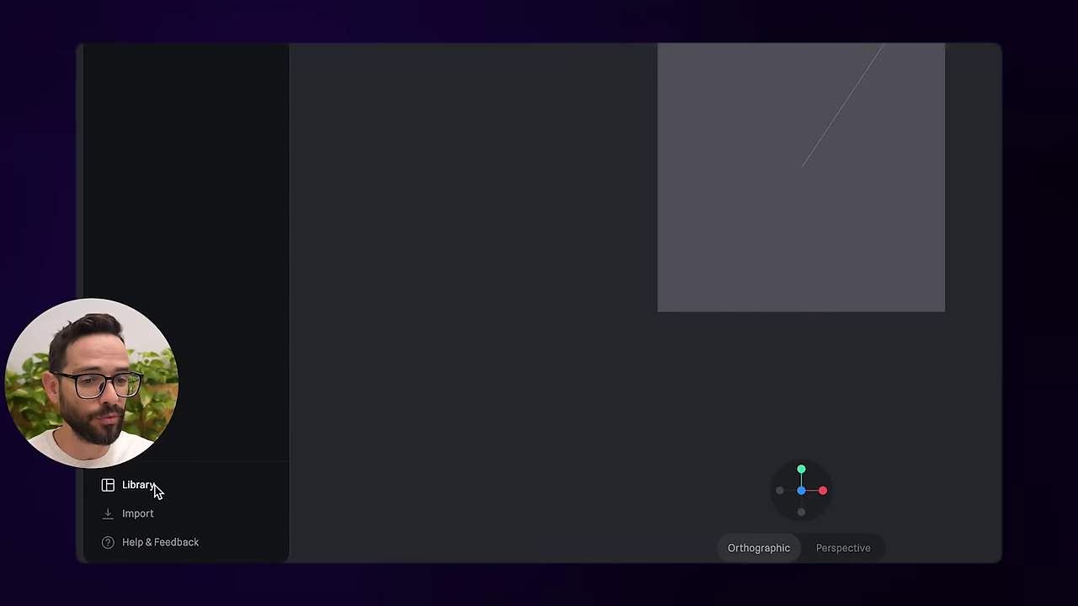
left_click(138, 485)
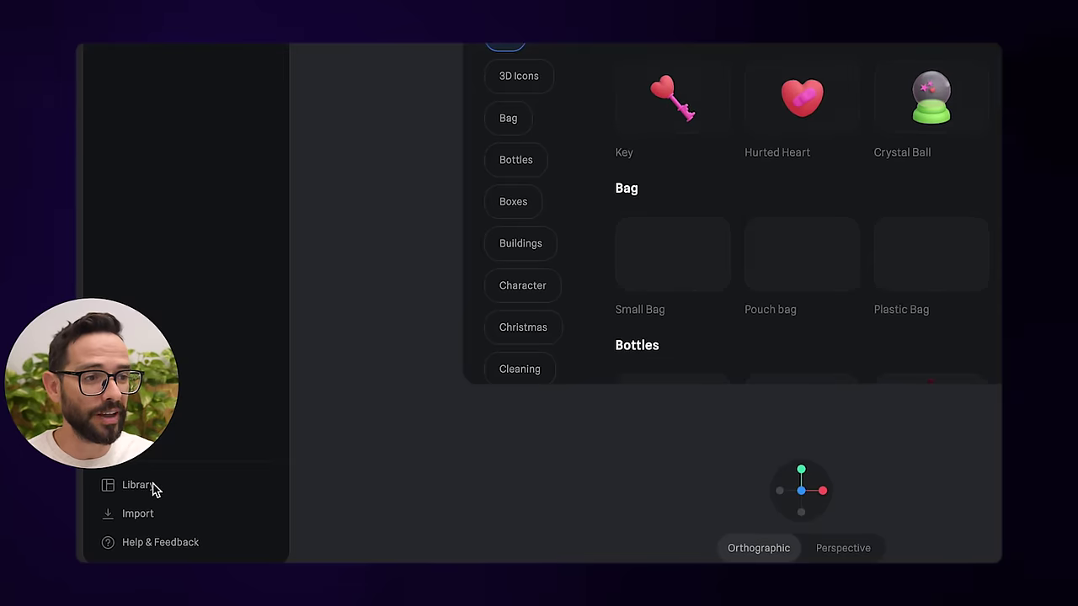
scroll(640, 253, "down", 3)
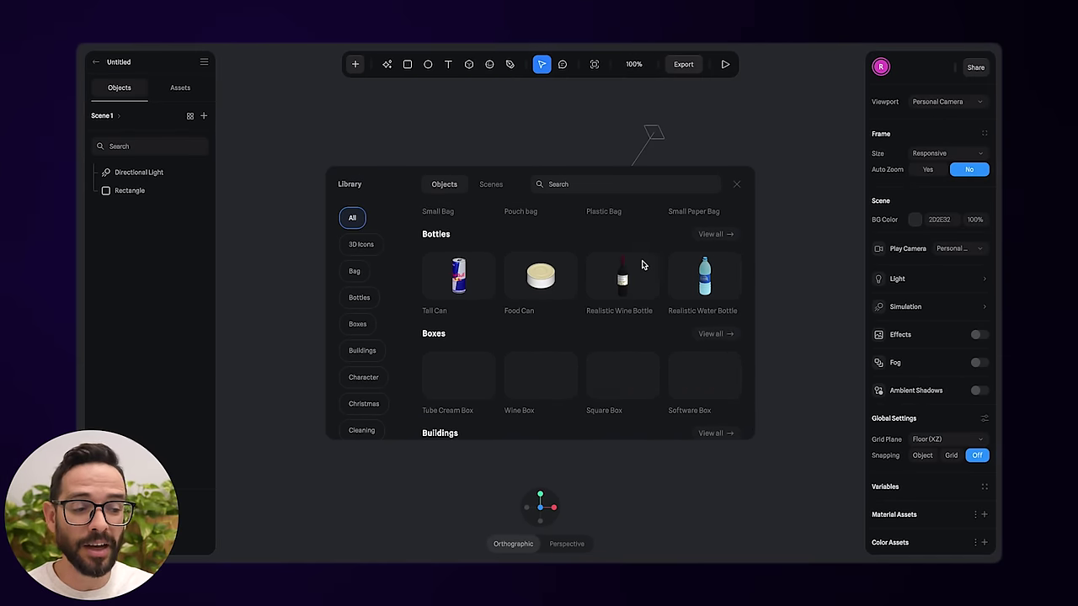
scroll(642, 264, "down", 5)
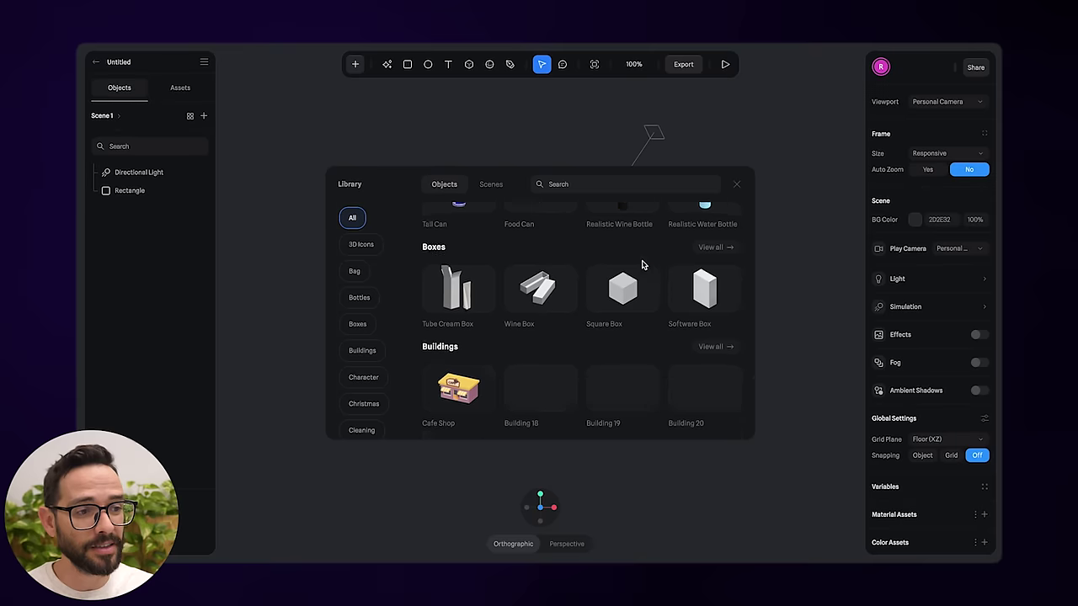
scroll(642, 264, "down", 2)
scroll(642, 265, "up", 10)
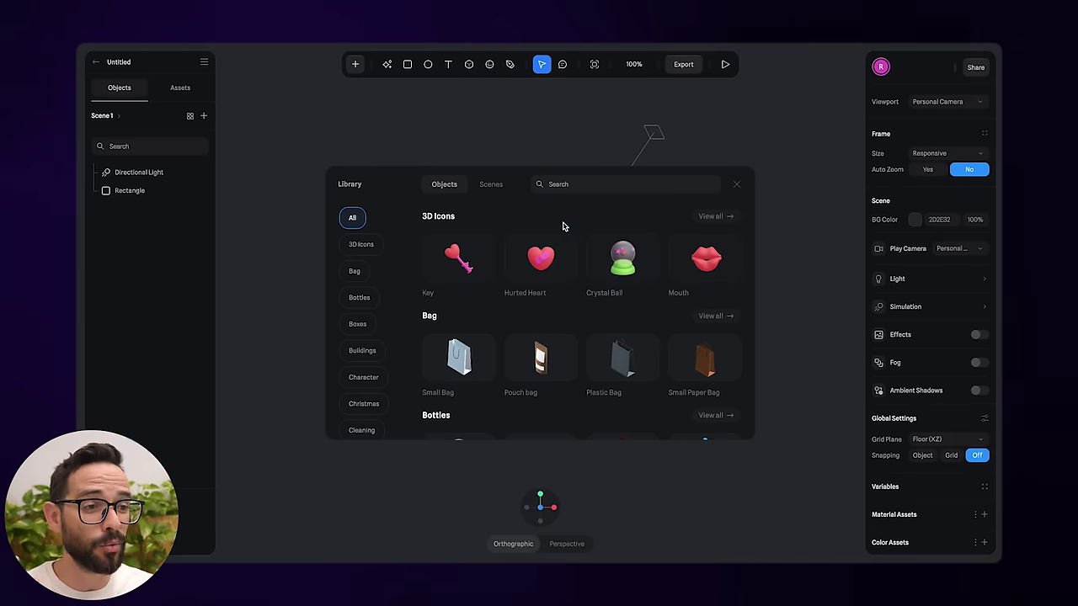
- Search the object library for "bottle", look through the models offered and close the library
left_click(581, 183)
type("bottle")
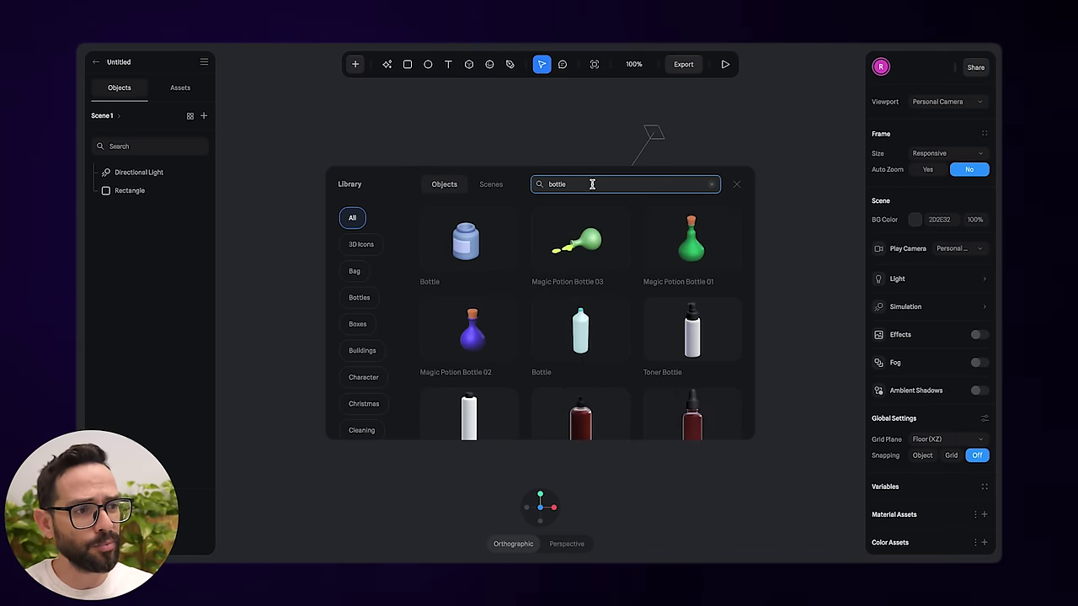
scroll(703, 313, "down", 2)
scroll(480, 309, "down", 2)
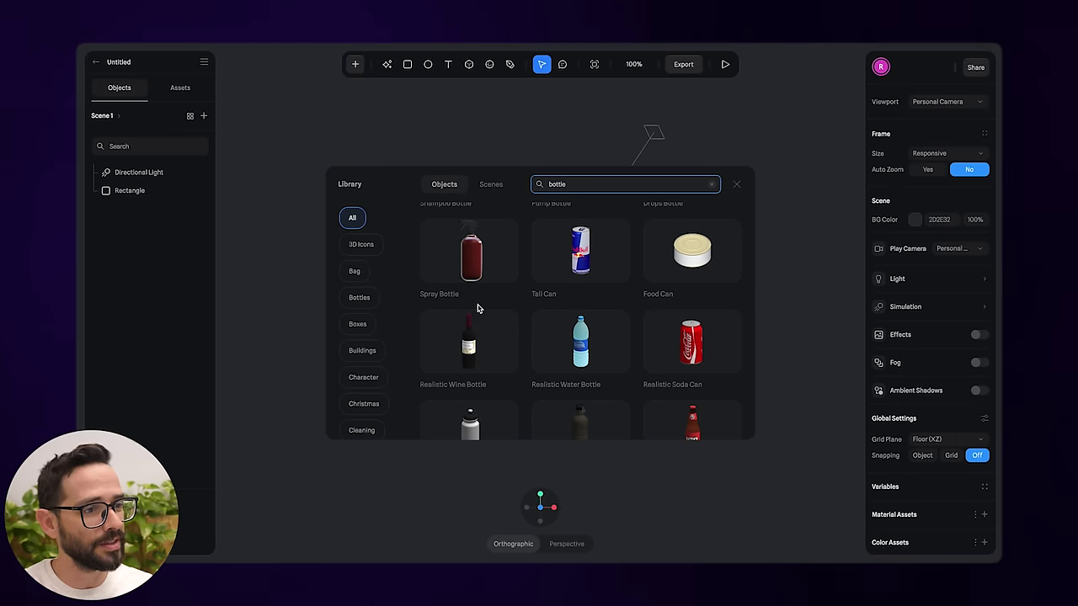
scroll(472, 315, "down", 2)
scroll(601, 324, "up", 5)
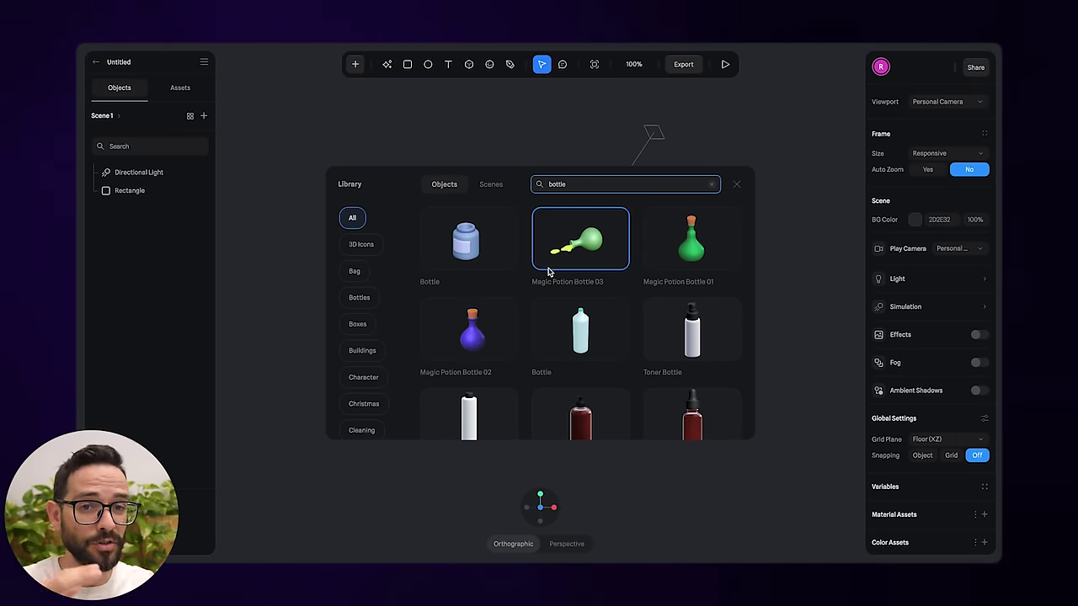
left_click(424, 138)
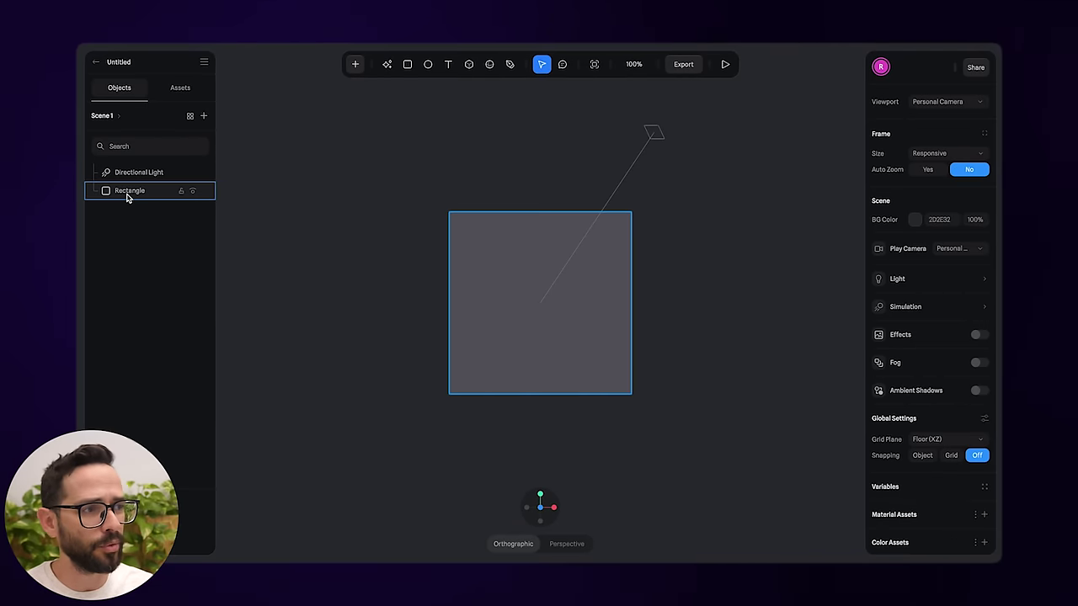
- Delete the default rectangle from the scene
left_click(128, 192)
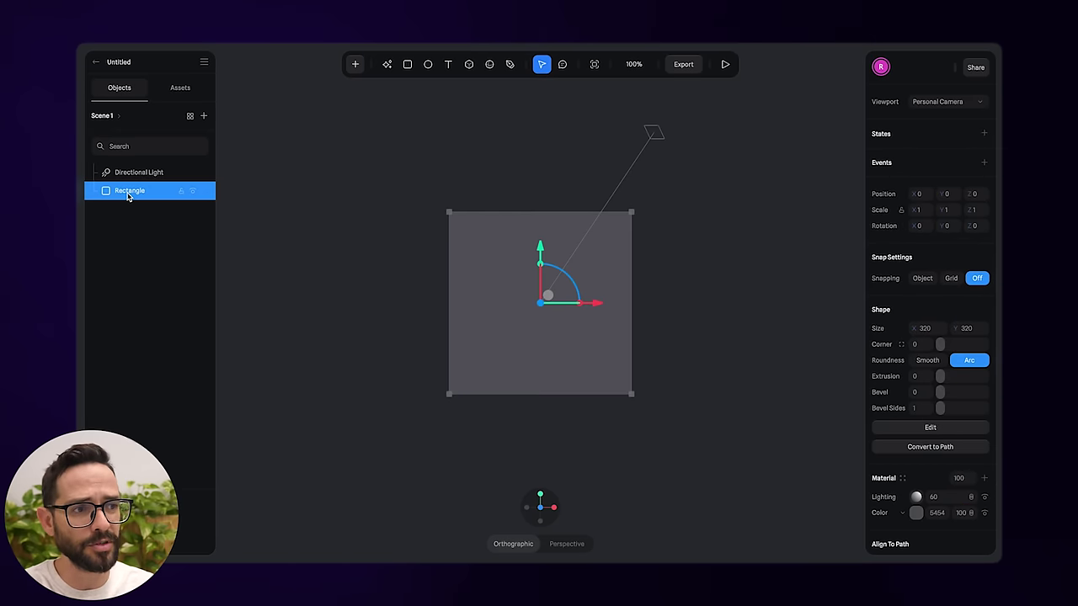
key("Delete")
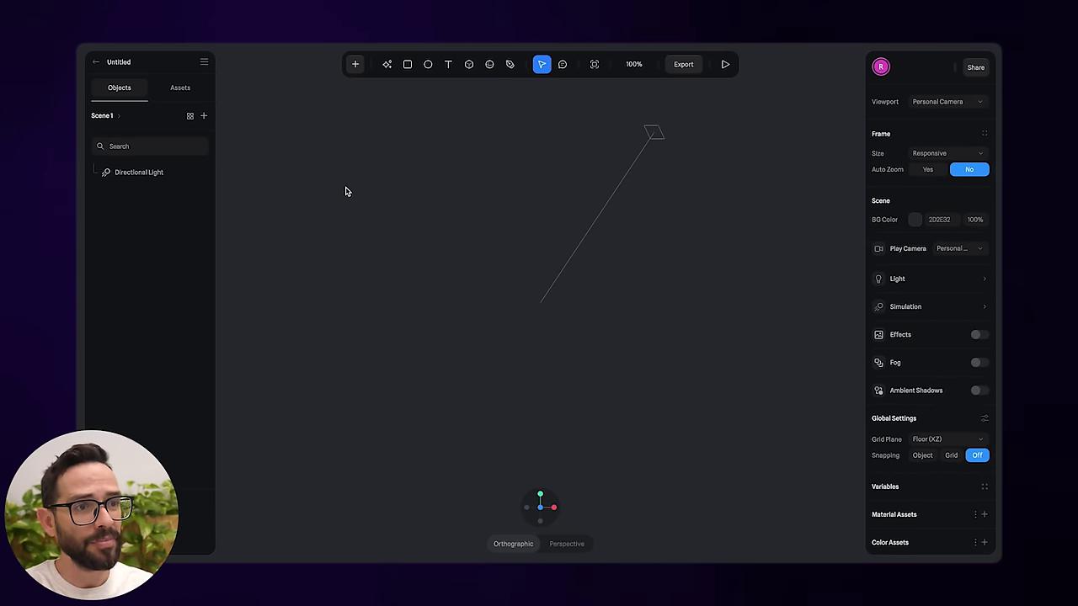
- Add a cylinder about 143 wide, 123 high and 143 deep near the centre of the scene
left_click(431, 67)
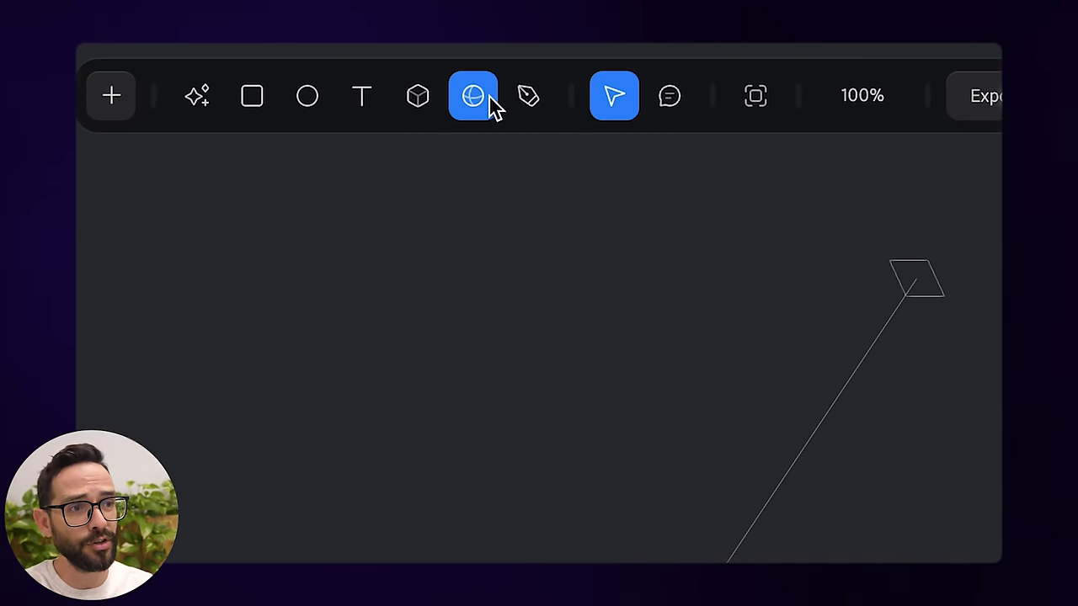
left_click(110, 96)
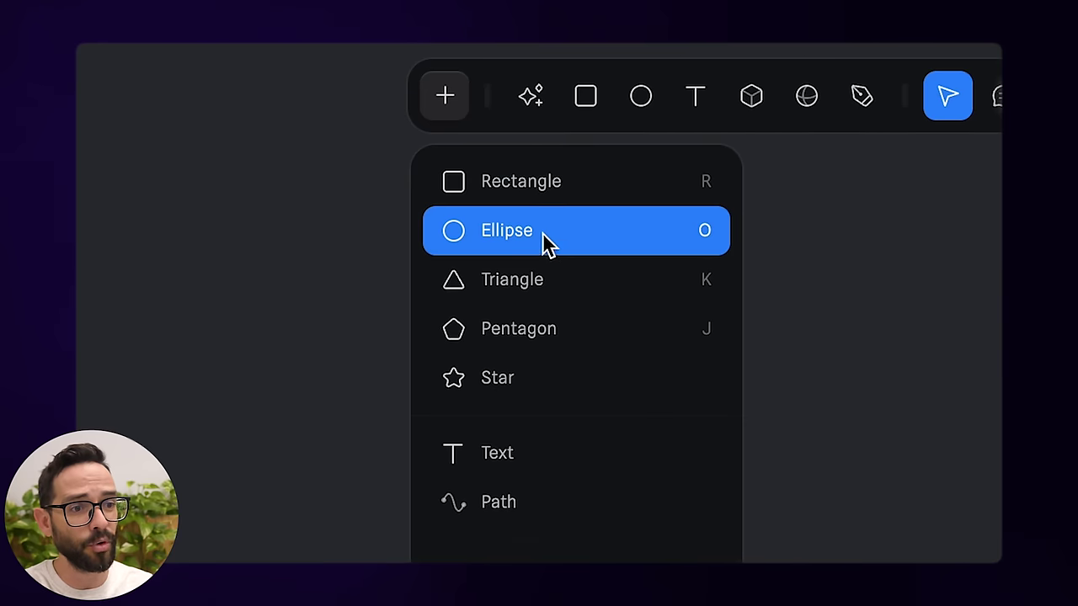
scroll(565, 279, "down", 5)
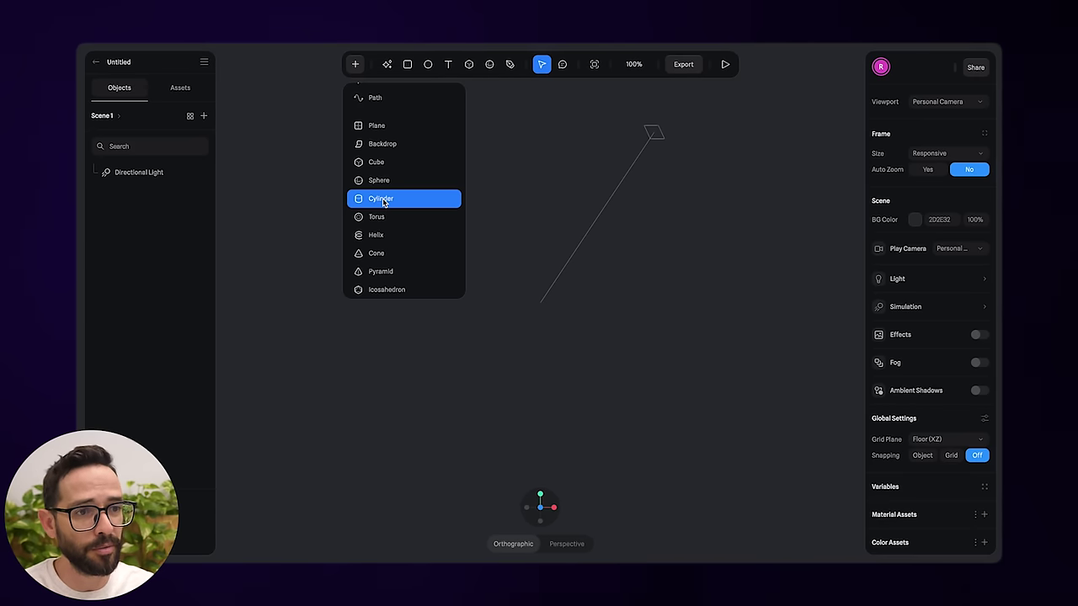
left_click(383, 200)
left_click_drag(524, 312, 574, 349)
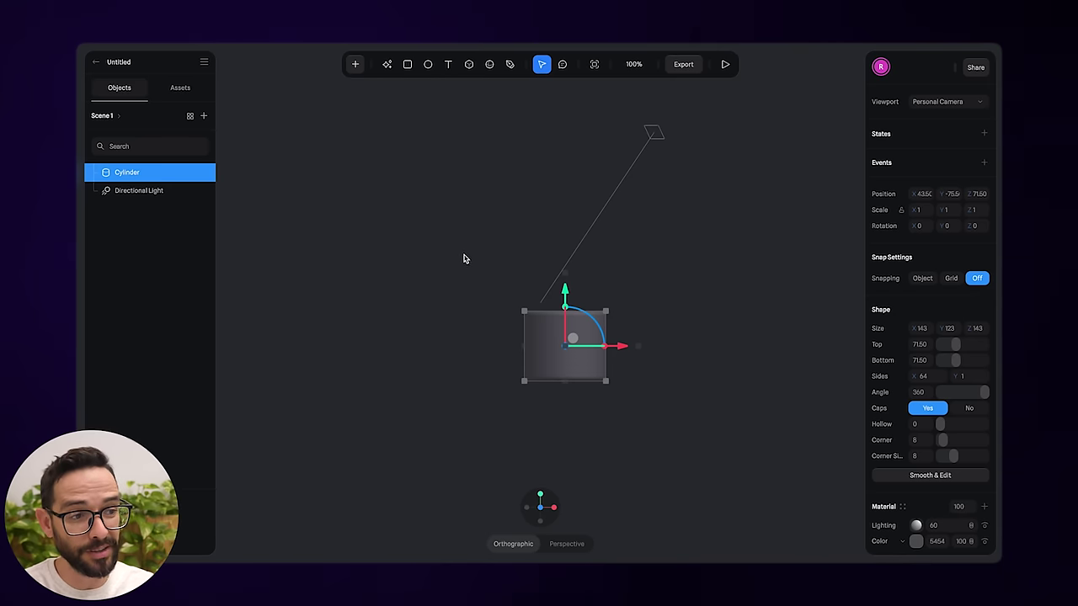
- Move the cylinder to about X 37.95, Y -35.6, Z 99.09
left_click_drag(470, 271, 475, 297)
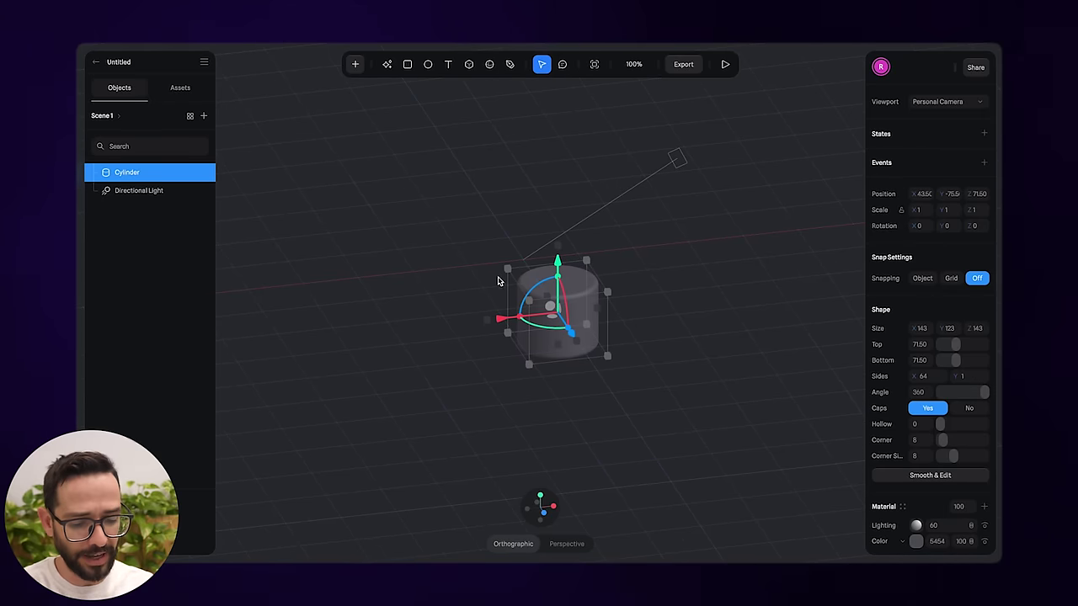
scroll(500, 282, "up", 5)
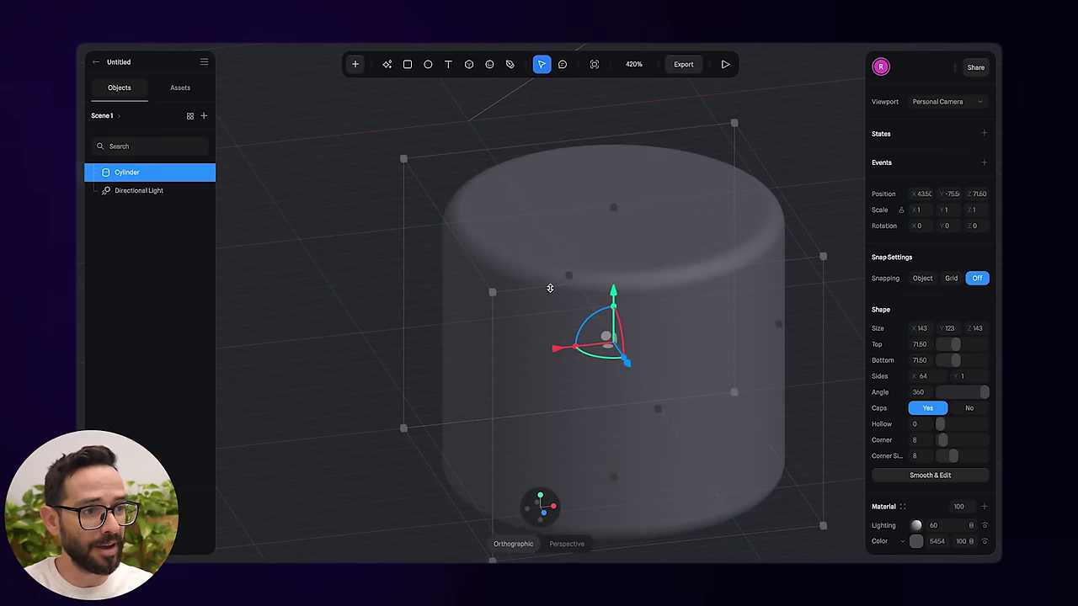
left_click_drag(529, 284, 471, 296)
scroll(425, 268, "down", 4)
scroll(425, 272, "up", 2)
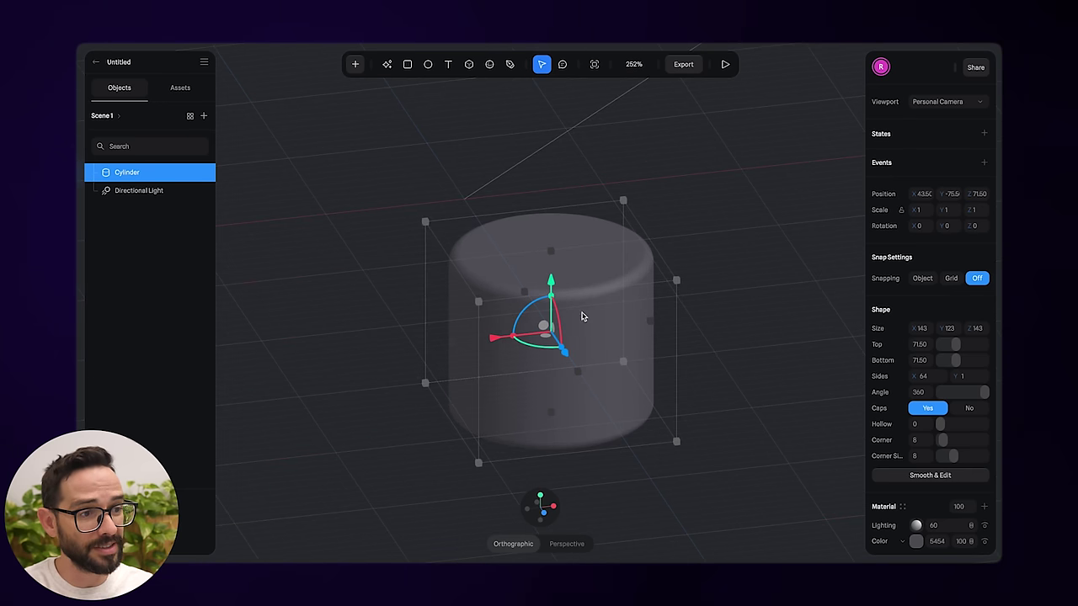
left_click_drag(553, 289, 553, 237)
left_click_drag(491, 289, 569, 317)
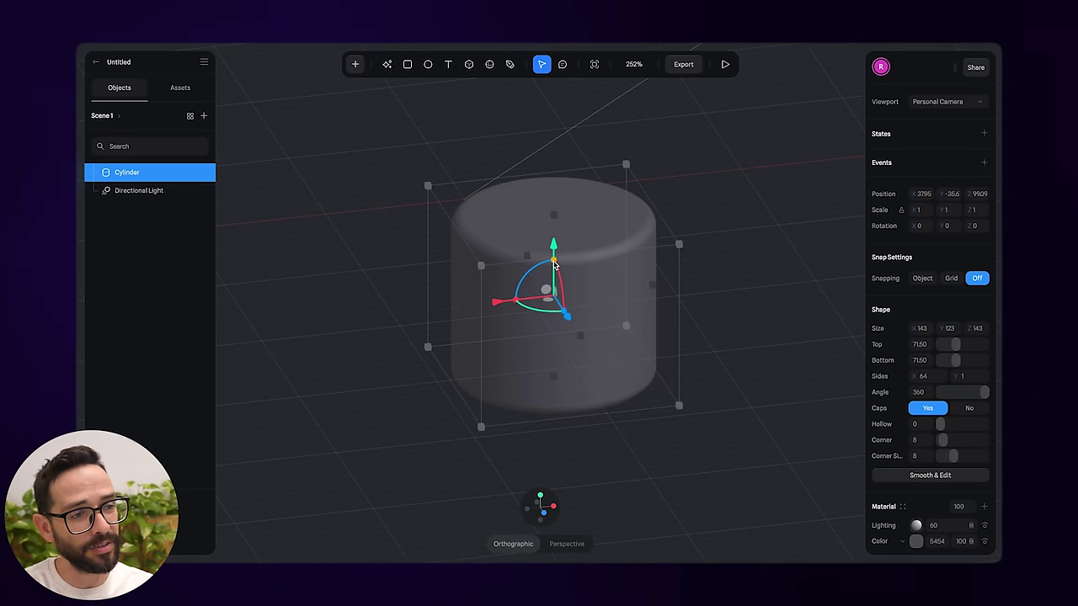
- Scale the cylinder to about 1.22 in X and Z and about 2.89 in Y
mouse_move(554, 264)
left_mouse_down()
mouse_move(554, 229)
mouse_move(554, 249)
left_mouse_up()
left_click_drag(518, 300, 501, 302)
left_click_drag(492, 249, 505, 252)
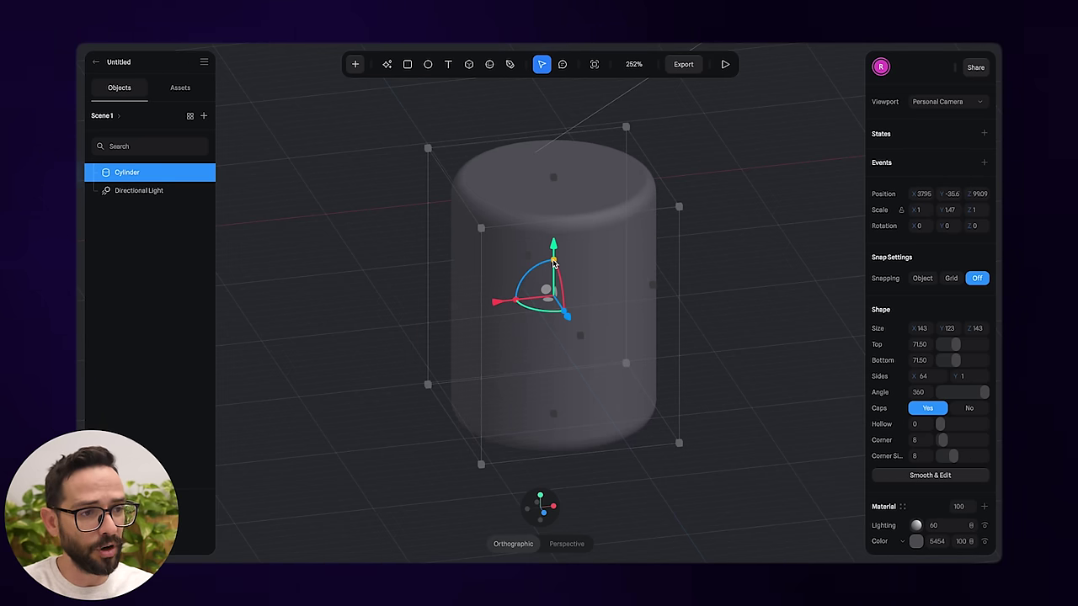
left_click_drag(553, 264, 527, 308)
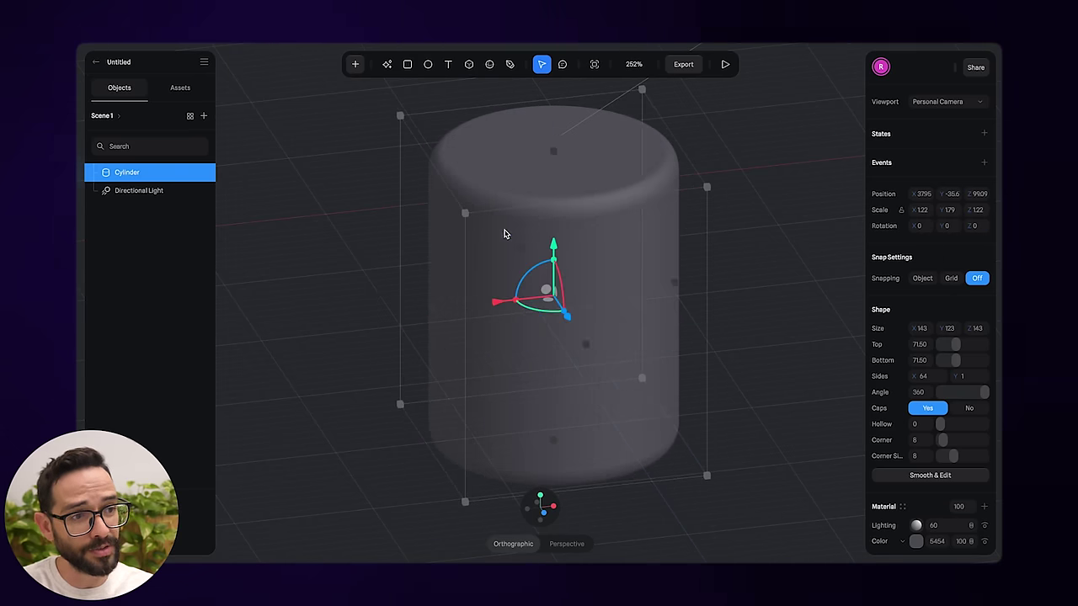
middle_click_drag(532, 215, 521, 225)
left_click_drag(544, 273, 544, 251)
scroll(460, 241, "down", 6)
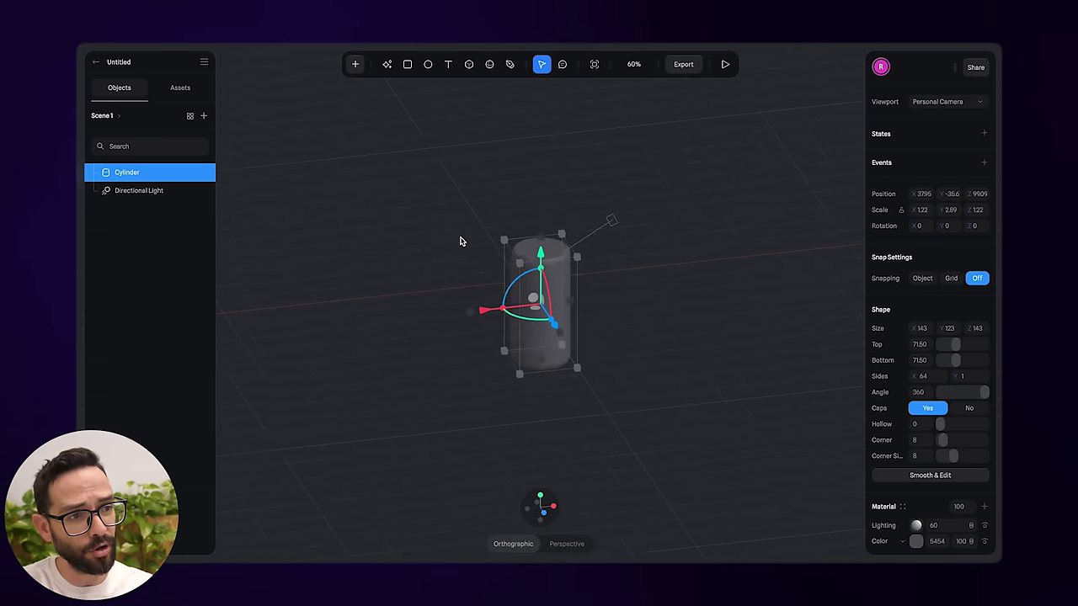
- Set the cylinder's corner rounding to 0 and reduce its Y scale to about 2.24
scroll(460, 242, "up", 2)
scroll(462, 241, "up", 4)
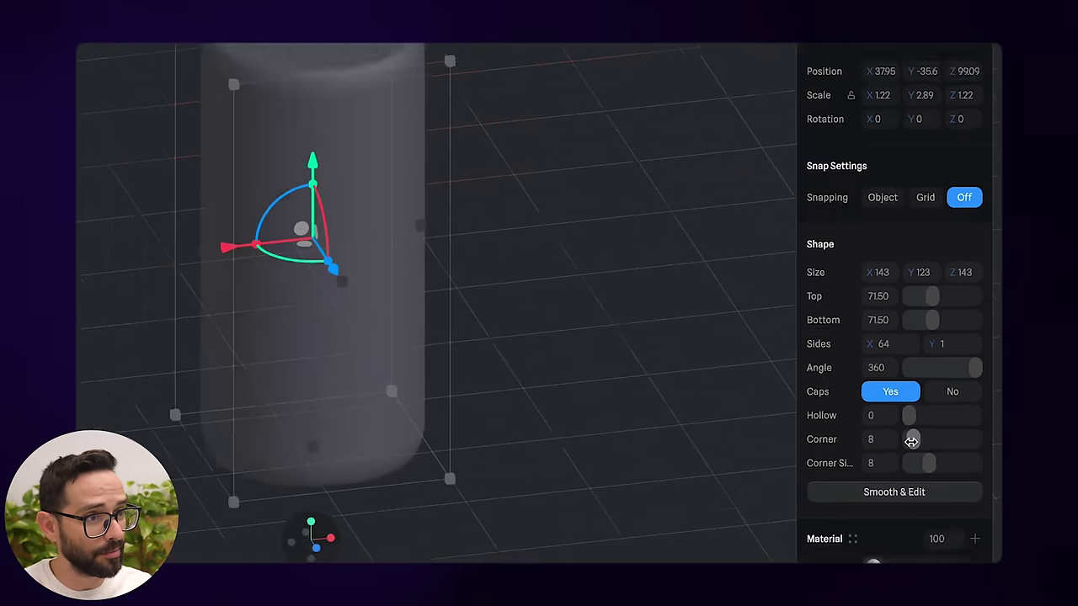
left_click_drag(911, 442, 930, 442)
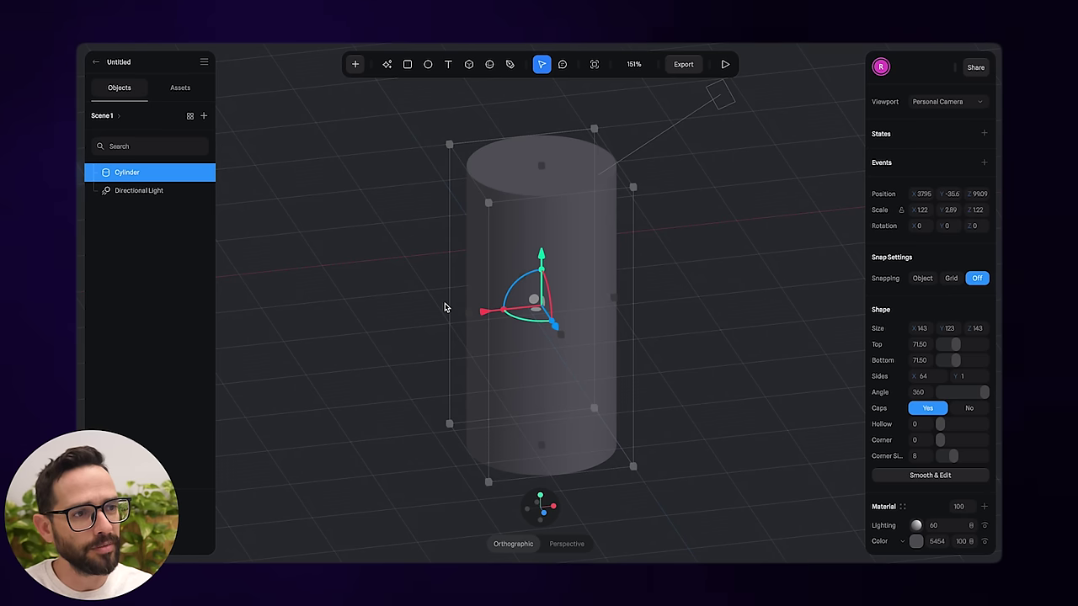
mouse_move(541, 274)
left_mouse_down()
mouse_move(541, 295)
mouse_move(542, 280)
left_mouse_up()
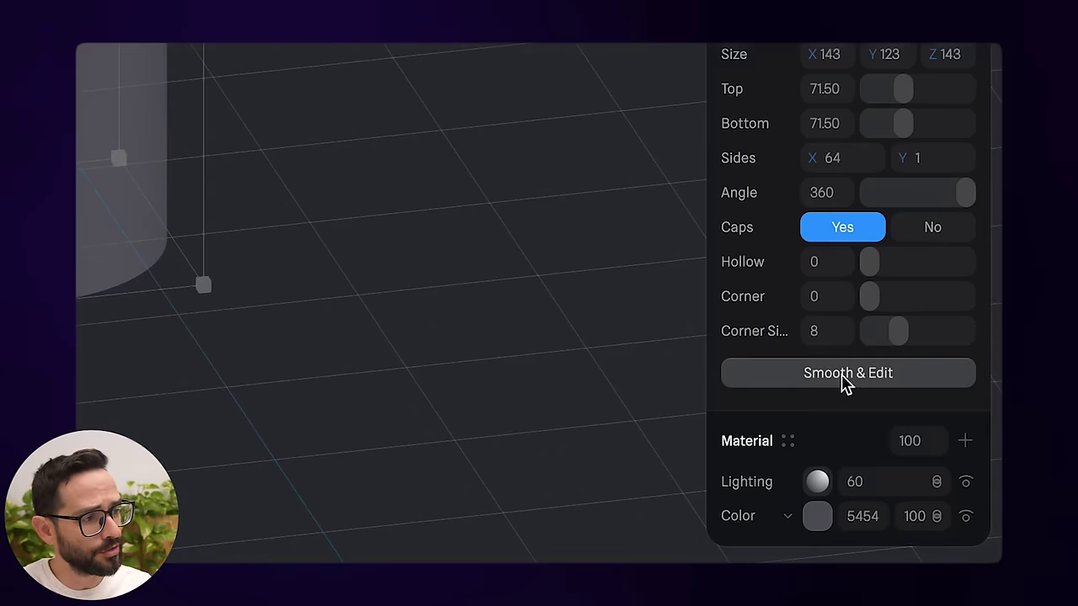
- Convert the cylinder to an editable mesh with Smooth & Edit and set its subdivision level to 0
left_click(847, 375)
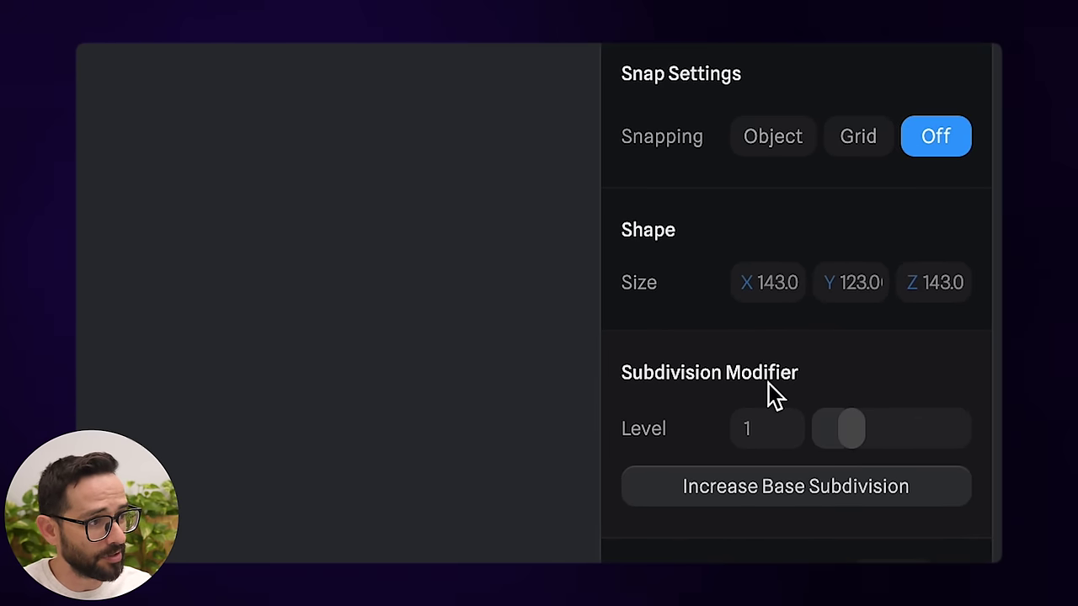
left_click_drag(847, 429, 875, 428)
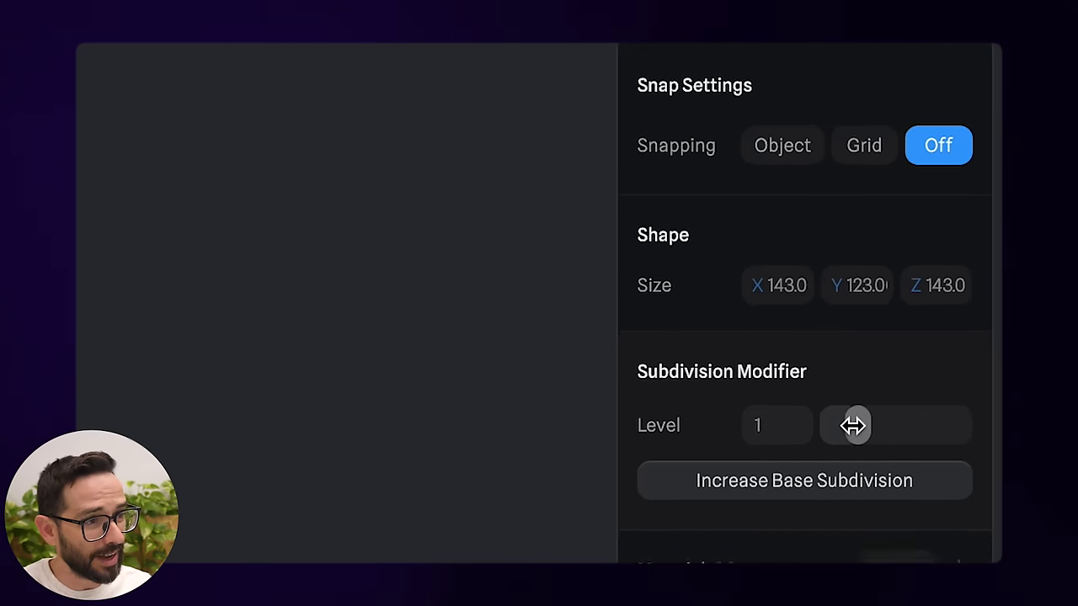
left_click_drag(957, 376, 924, 379)
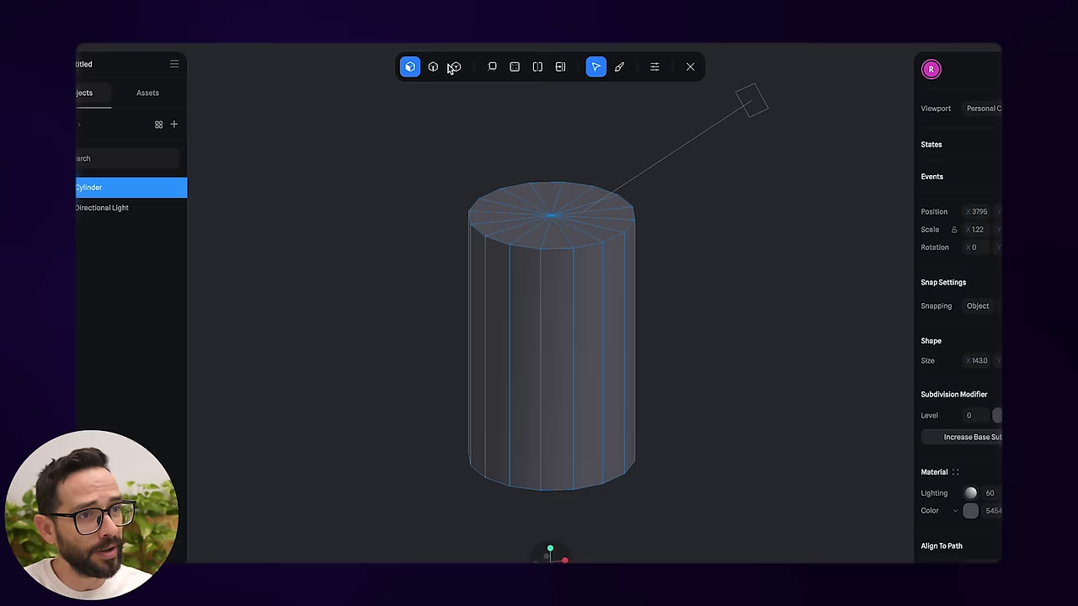
- Try pulling a vertex on the cylinder's top rim outward in vertex selection mode, and undo the move
left_click(454, 67)
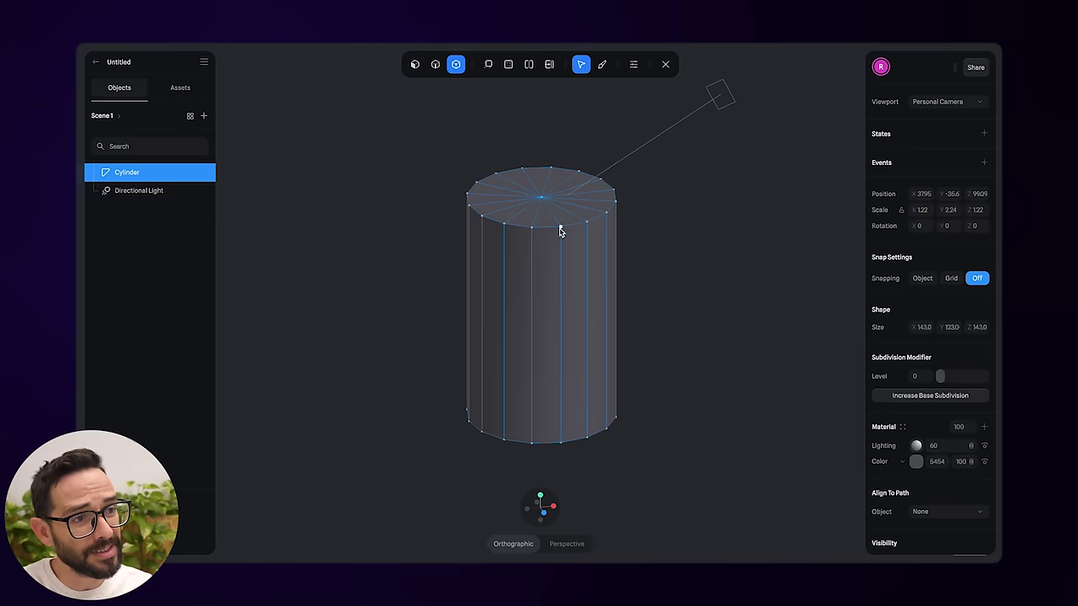
left_click(619, 323)
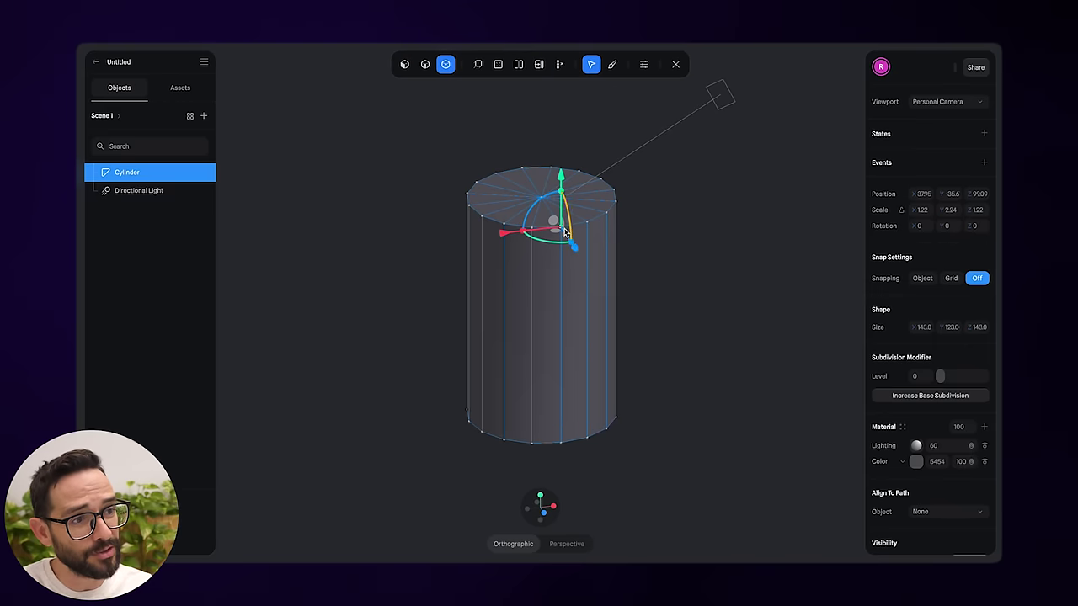
left_click(585, 225)
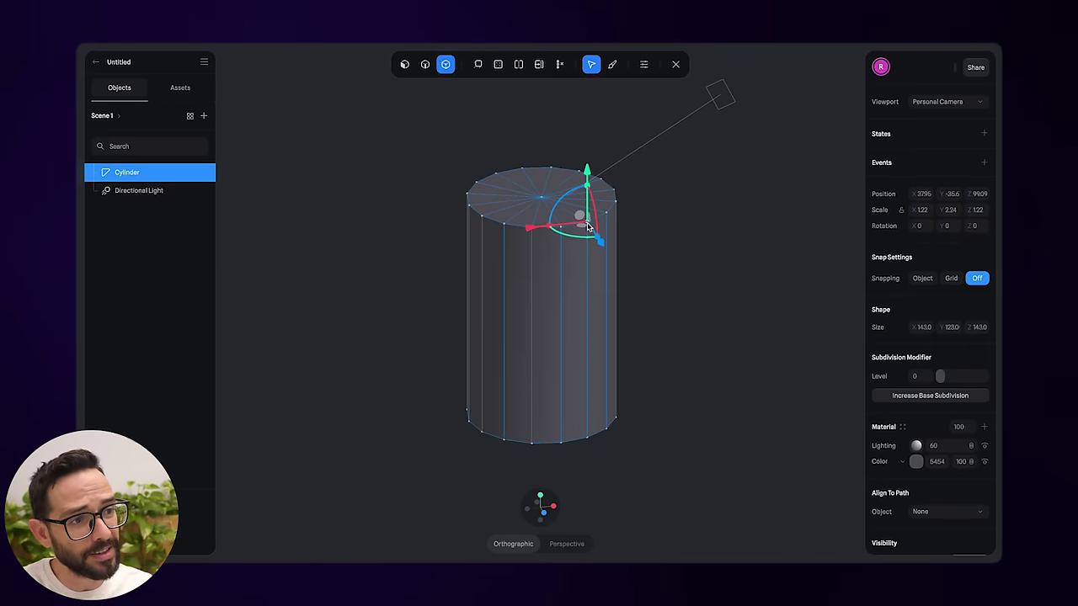
left_click(504, 227)
left_click_drag(450, 234, 380, 237)
key("ctrl+z")
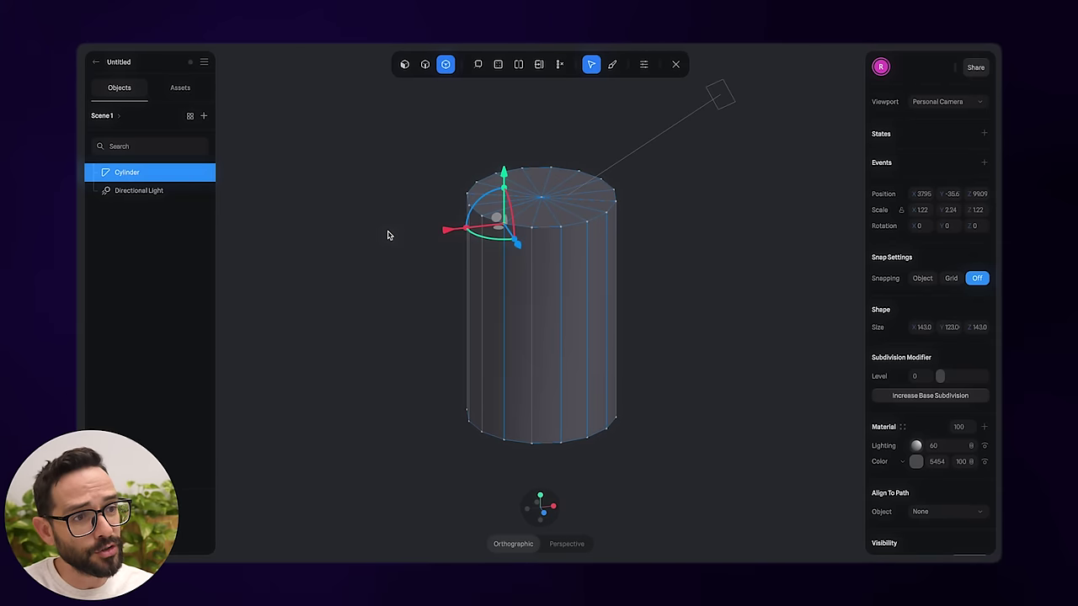
- Try moving a vertical edge on the cylinder's side in edge selection mode, and undo the move
left_click(426, 67)
left_click(533, 270)
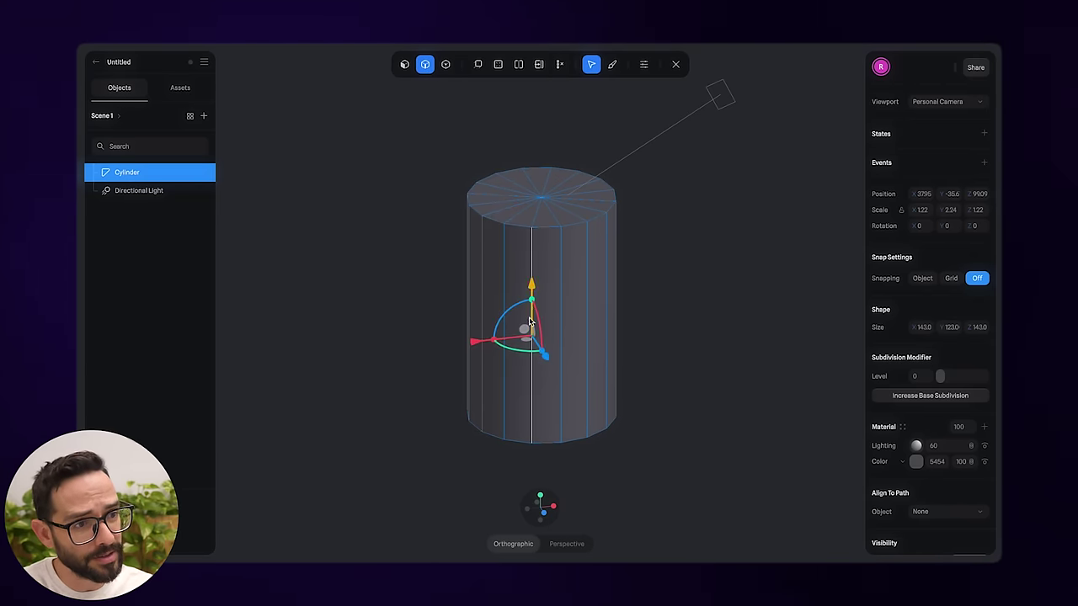
mouse_move(545, 357)
left_mouse_down()
mouse_move(561, 384)
mouse_move(546, 342)
left_mouse_up()
key("super+z")
- Switch to face selection mode, try transforming one side face of the cylinder, undo it, and clear the selection
left_click(404, 64)
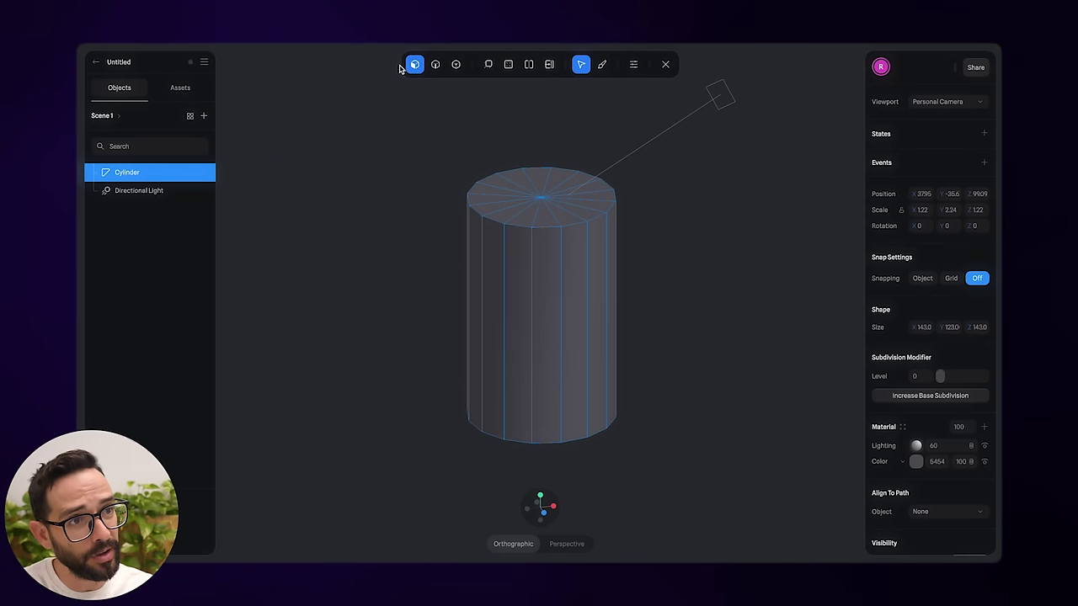
left_click(518, 292)
mouse_move(501, 354)
left_mouse_down()
mouse_move(488, 368)
mouse_move(522, 333)
mouse_move(514, 339)
left_mouse_up()
key("super+z")
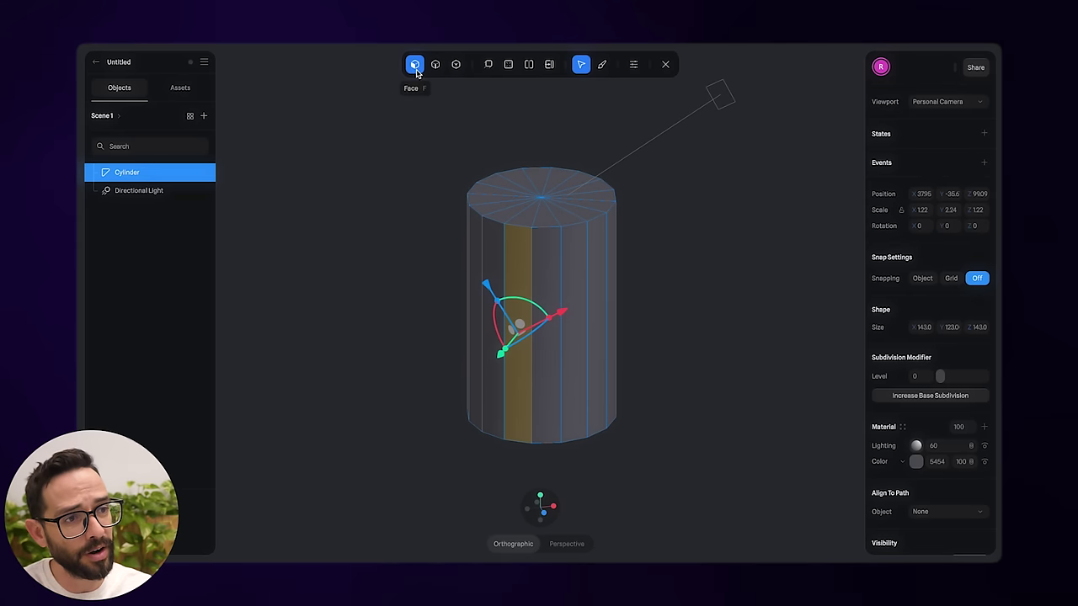
left_click(391, 274)
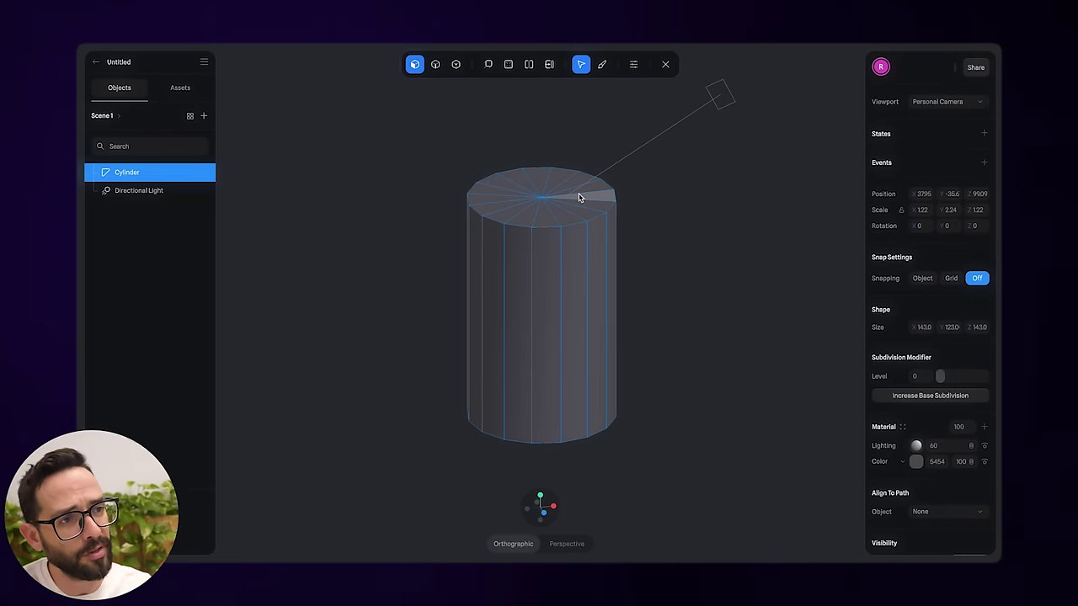
- Try box-selecting the cylinder's top faces from the top view, inspect the result from an angle, and clear the selection
scroll(561, 178, "up", 1)
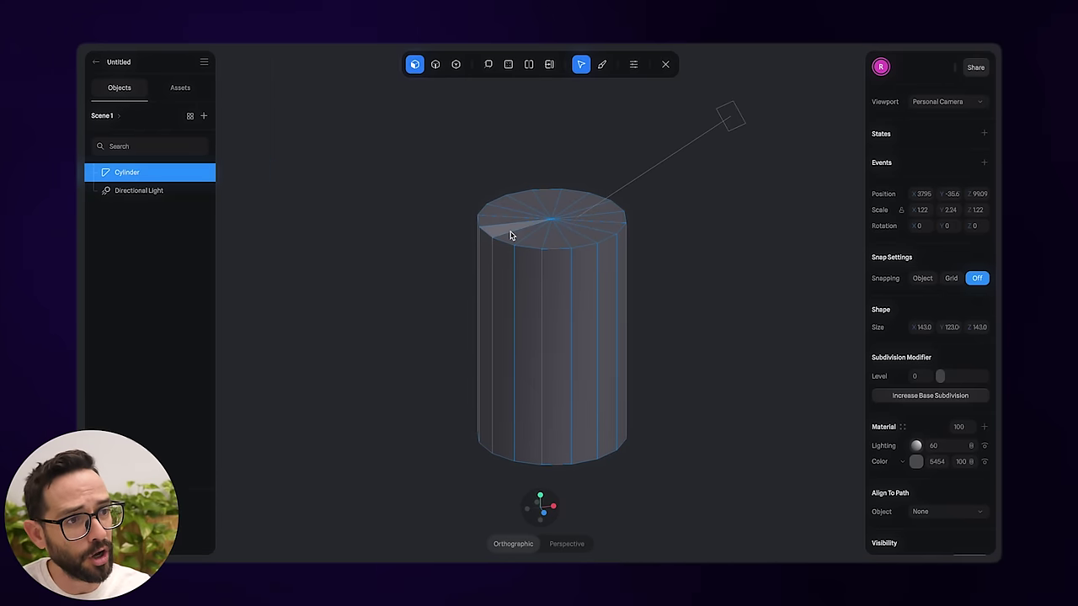
mouse_move(532, 503)
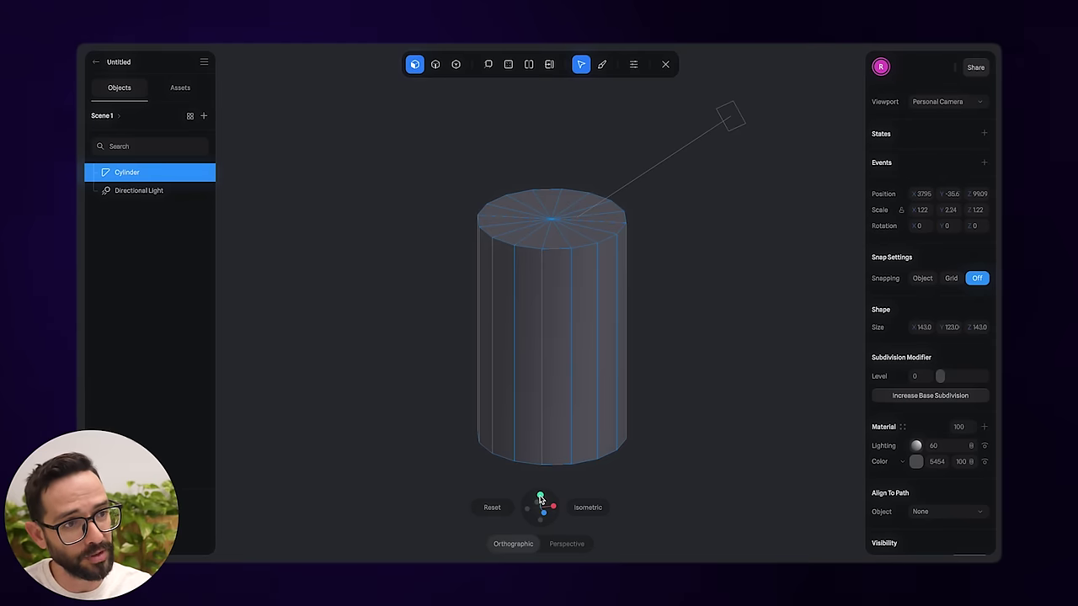
left_click(540, 499)
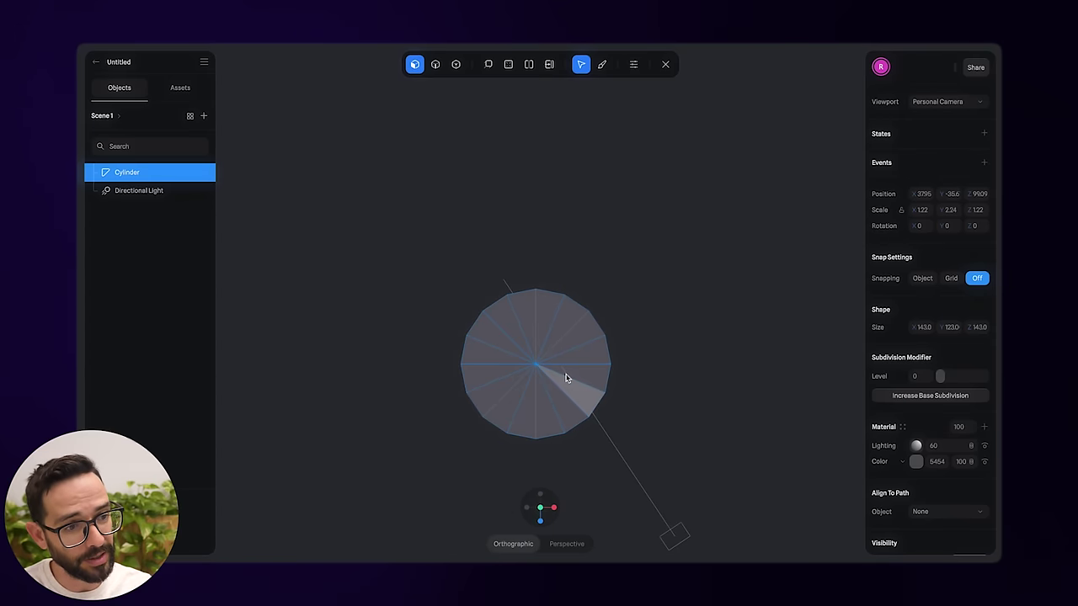
left_click(542, 522)
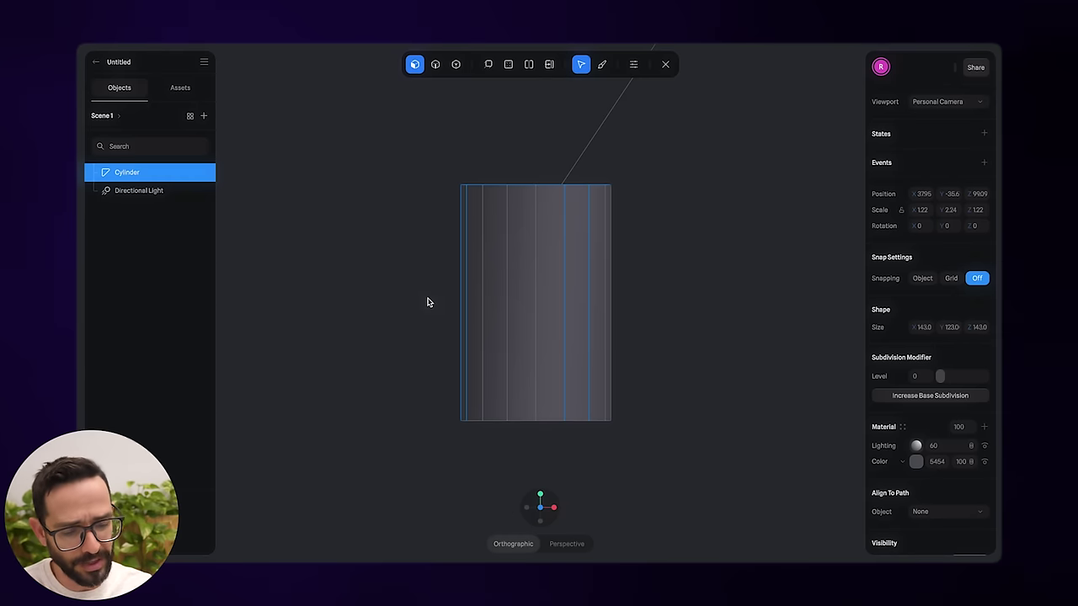
middle_click_drag(405, 273, 505, 417)
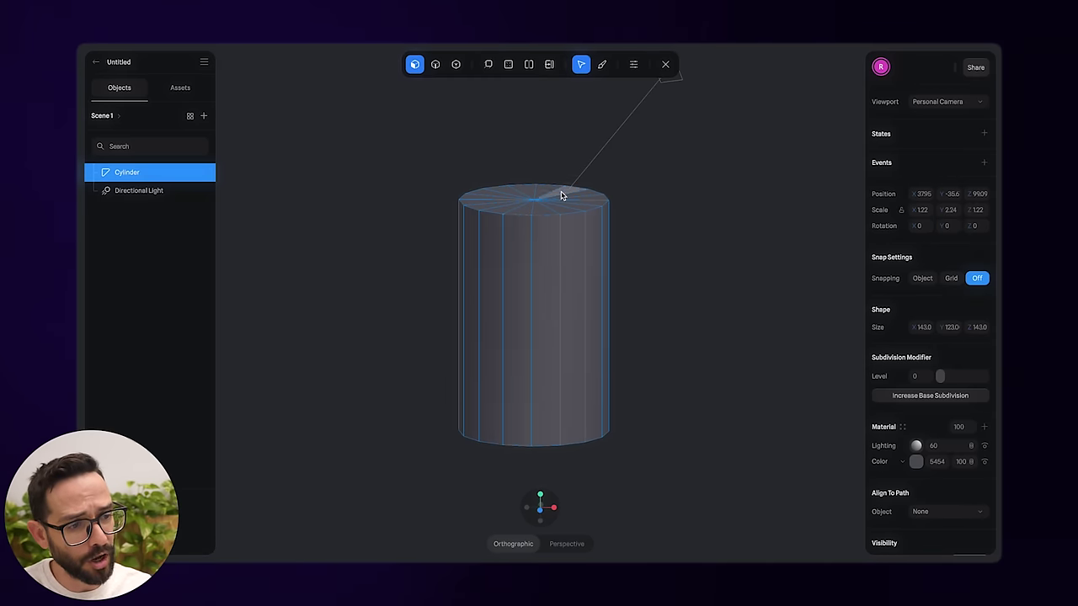
left_click(540, 495)
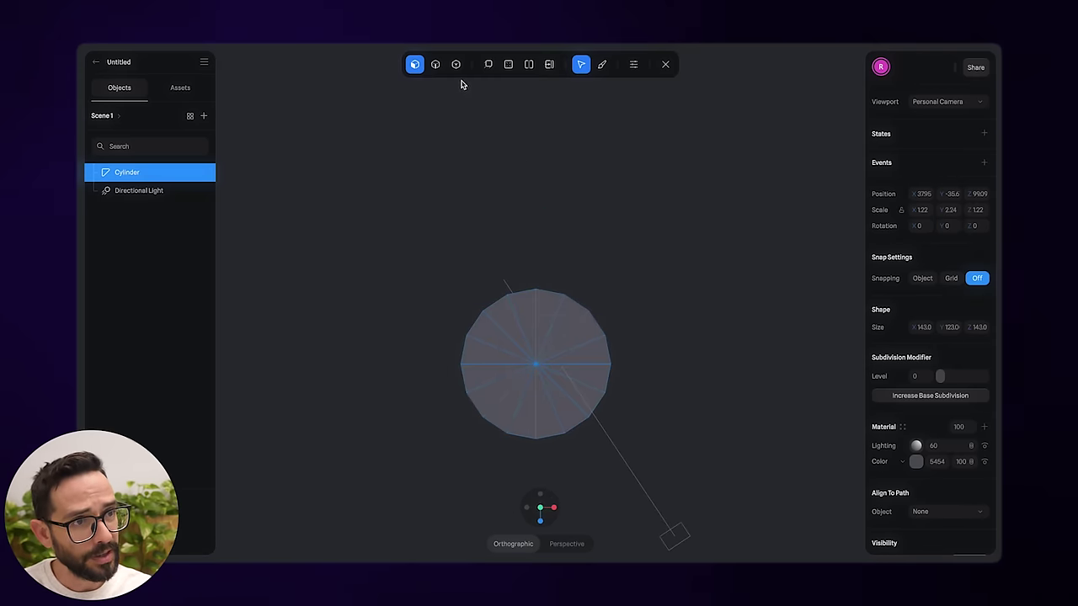
left_click_drag(402, 252, 637, 466)
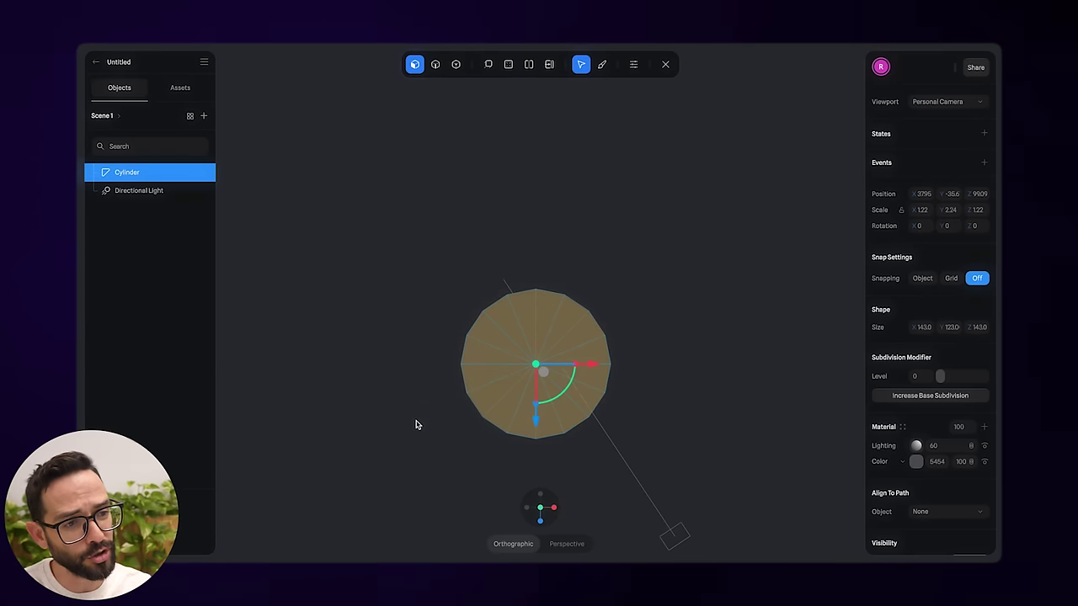
left_click_drag(457, 454, 467, 369, "alt")
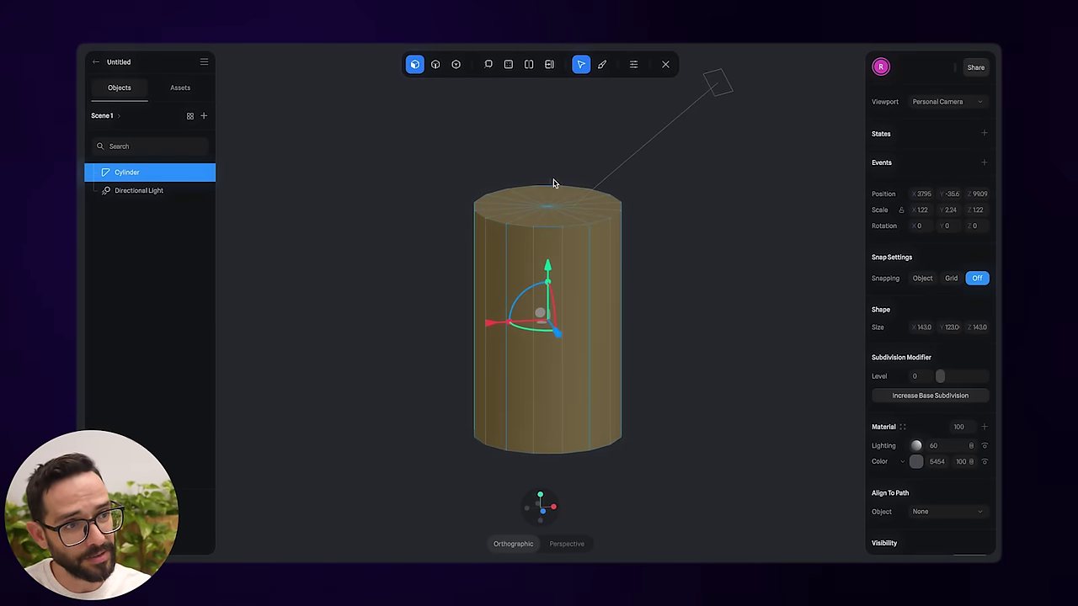
right_click_drag(452, 402, 415, 458)
left_click(541, 500)
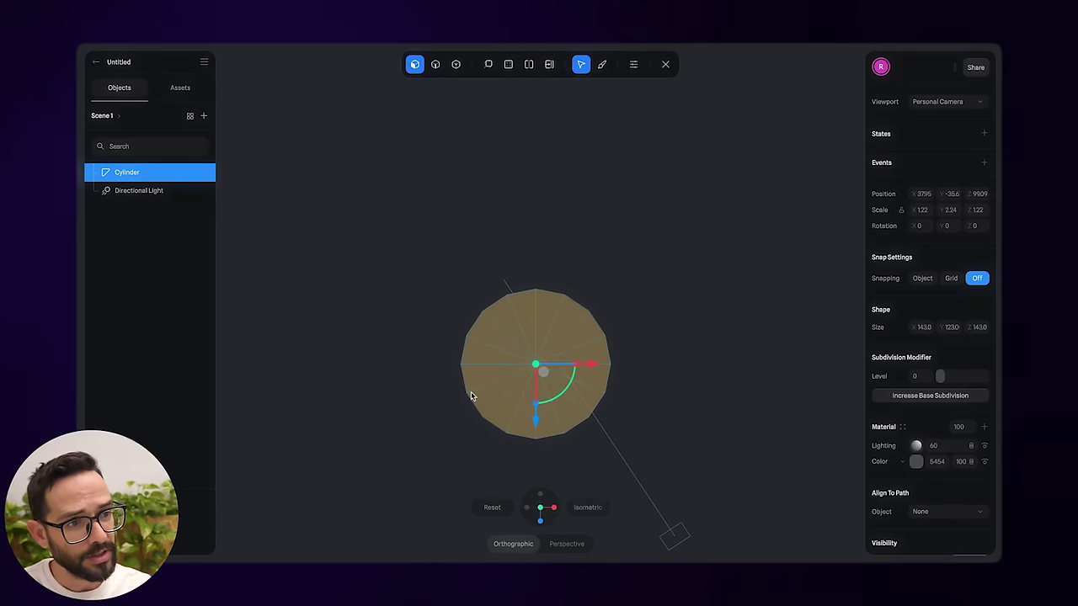
left_click(532, 120)
- Set the selection side to Front and box-select all the faces of the cylinder's top cap from the top view
left_click(633, 64)
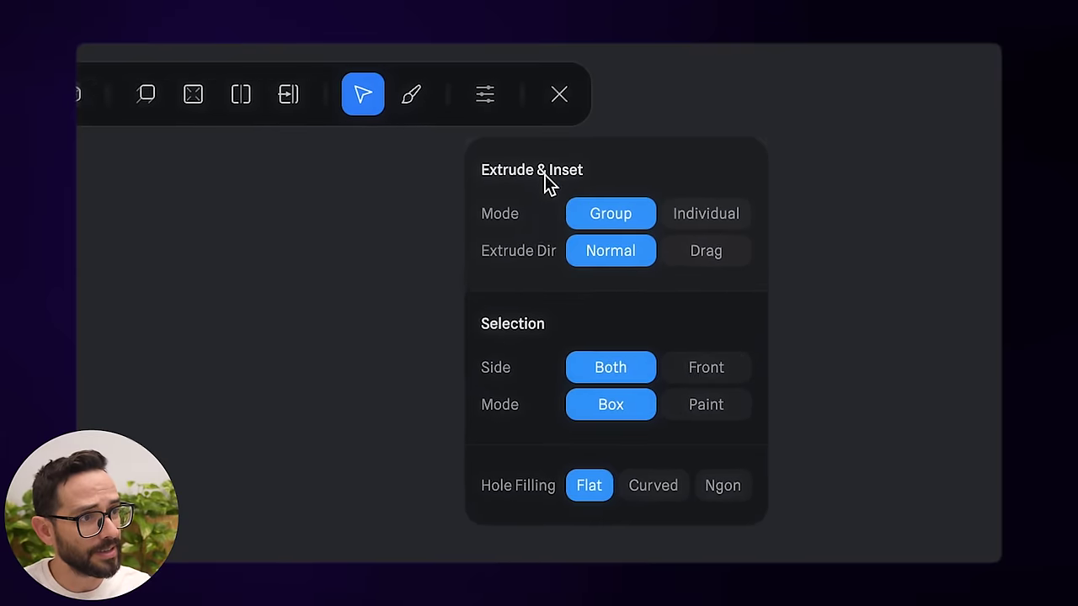
left_click(705, 384)
left_click_drag(417, 271, 621, 451)
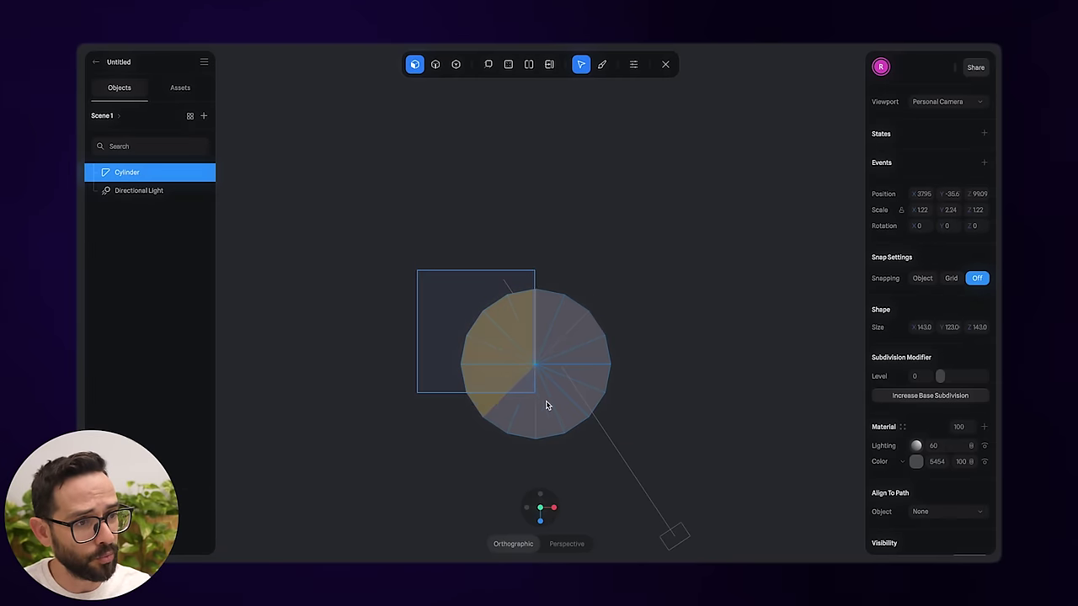
left_click_drag(450, 467, 460, 386, "alt")
right_click_drag(459, 390, 444, 442)
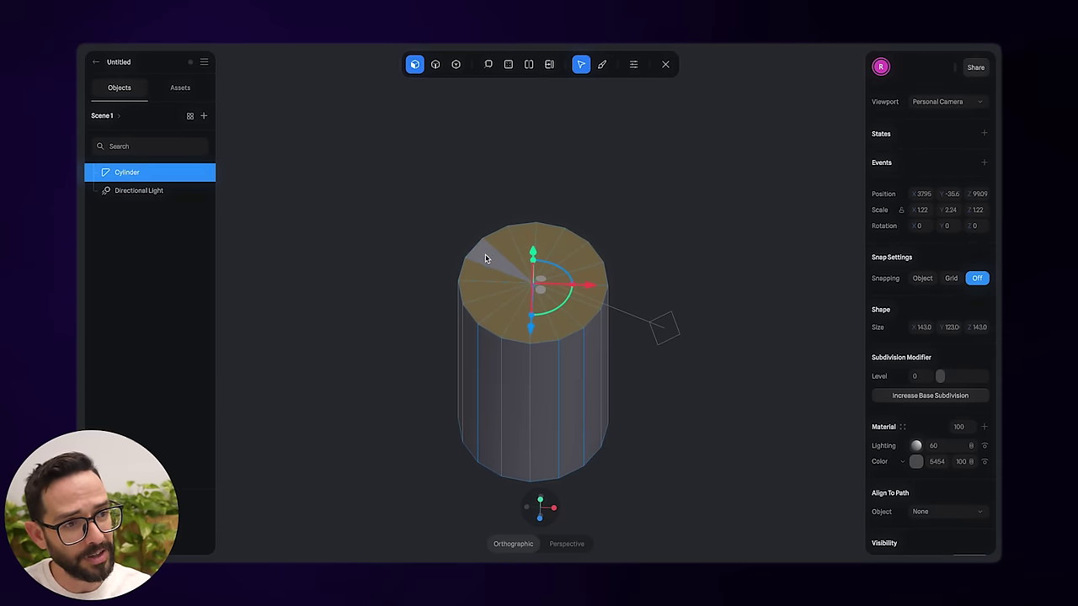
right_click_drag(421, 308, 436, 291)
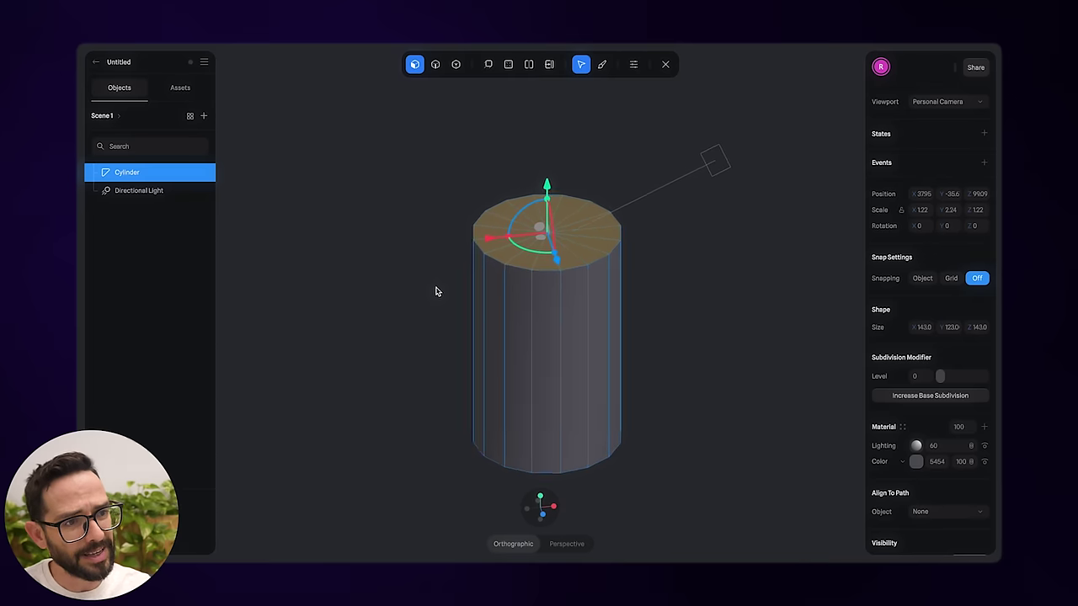
- Extrude the top cap faces a short distance upward and scale them inward evenly to start the bottle's shoulder
left_click(488, 65)
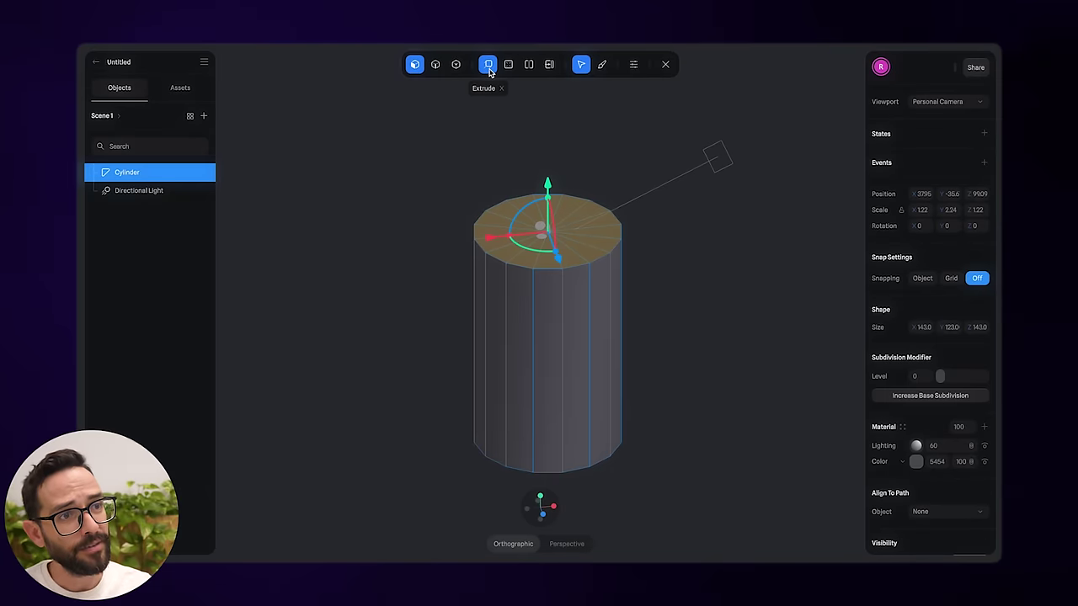
left_click(489, 66)
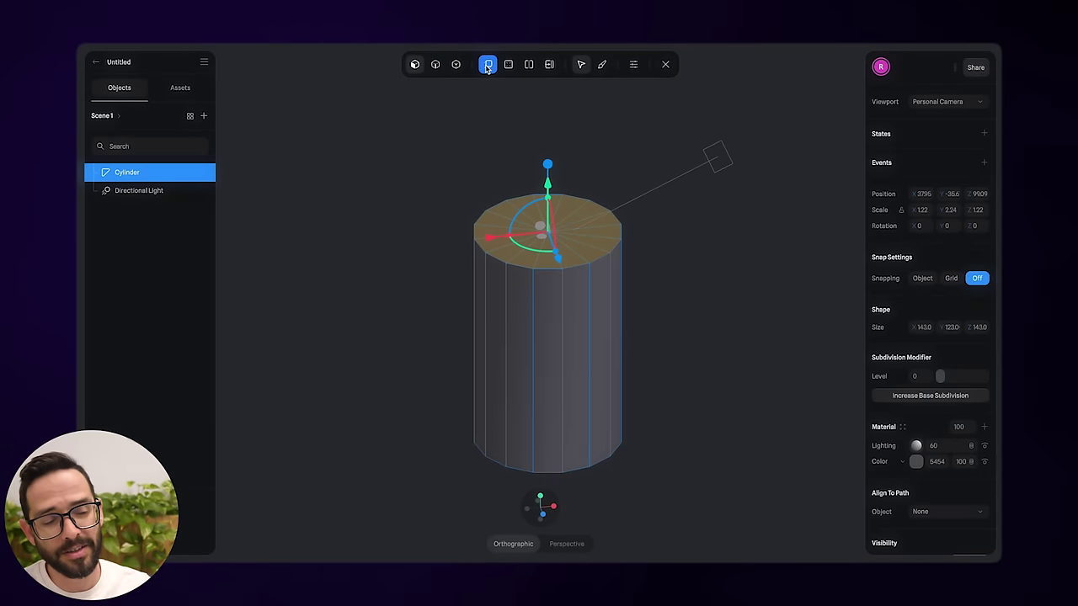
left_click_drag(549, 169, 552, 136)
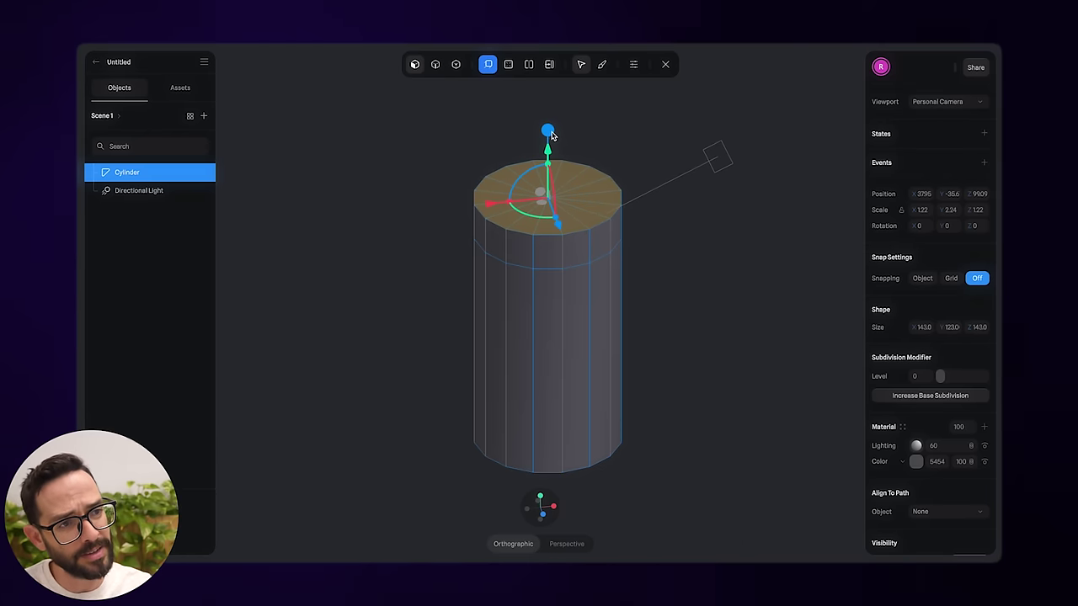
left_click_drag(551, 135, 553, 142)
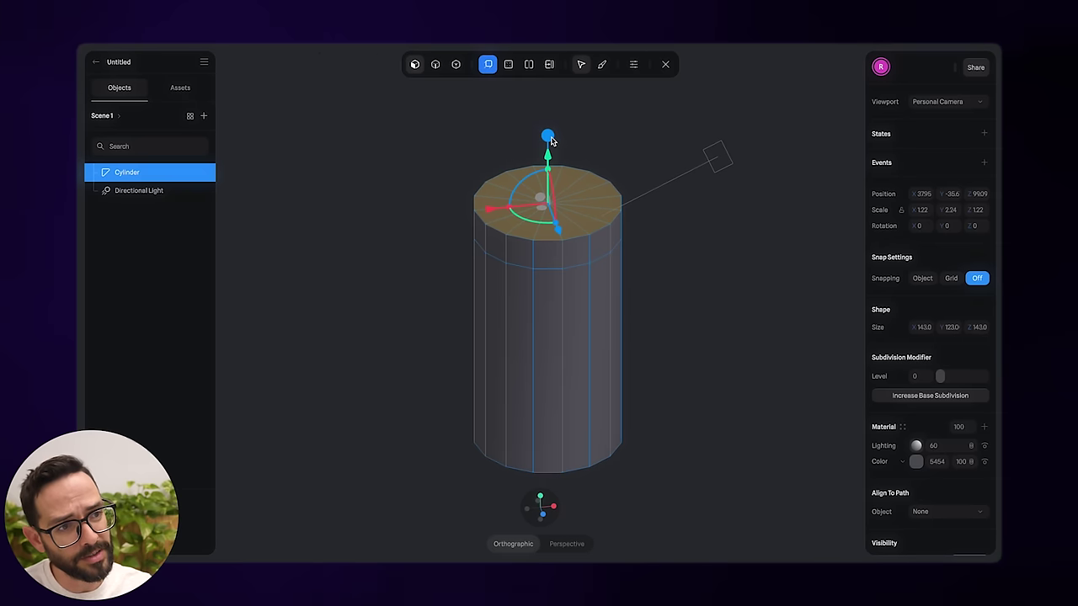
left_click_drag(510, 207, 518, 211, "shift")
- Extrude the top faces upward again to a Y size of about 152 and scale them inward to the neck's width
left_click_drag(552, 142, 551, 110)
left_click_drag(510, 174, 523, 173)
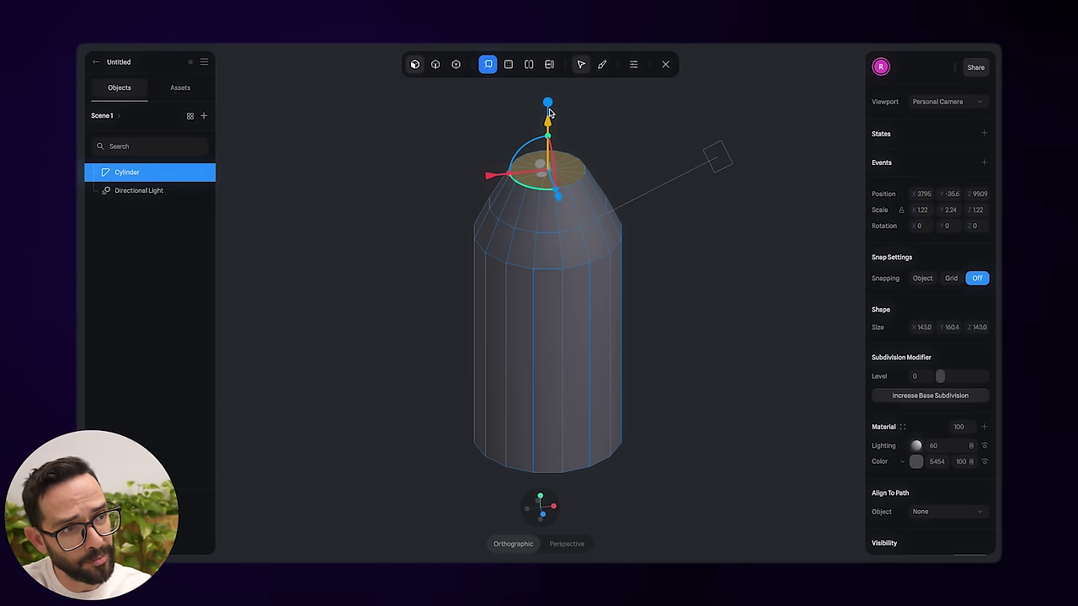
left_click_drag(547, 123, 549, 64)
key("ctrl+z")
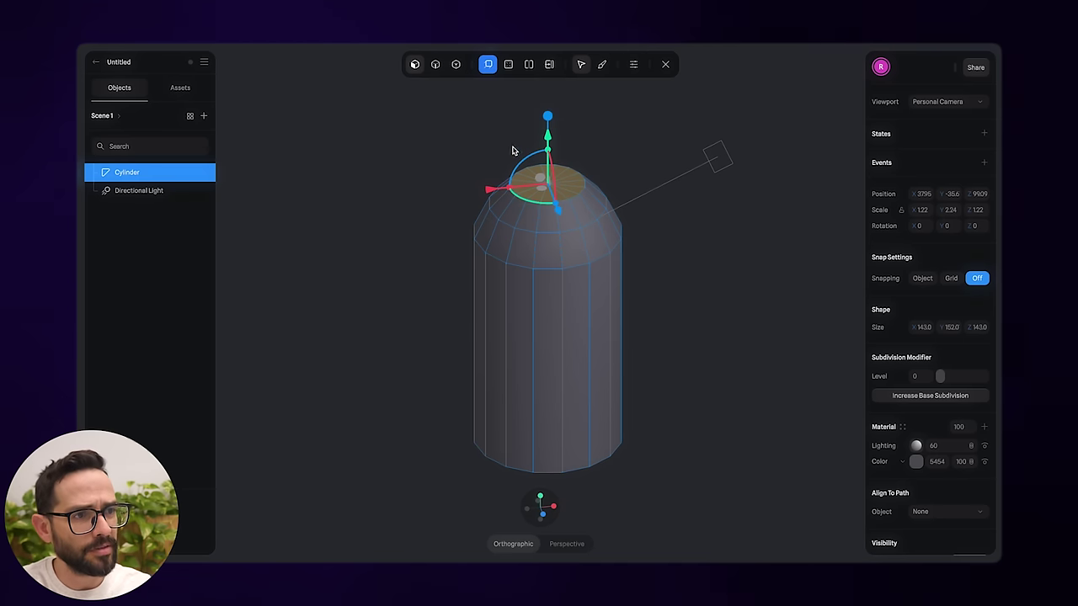
left_click_drag(504, 192, 519, 189, "alt")
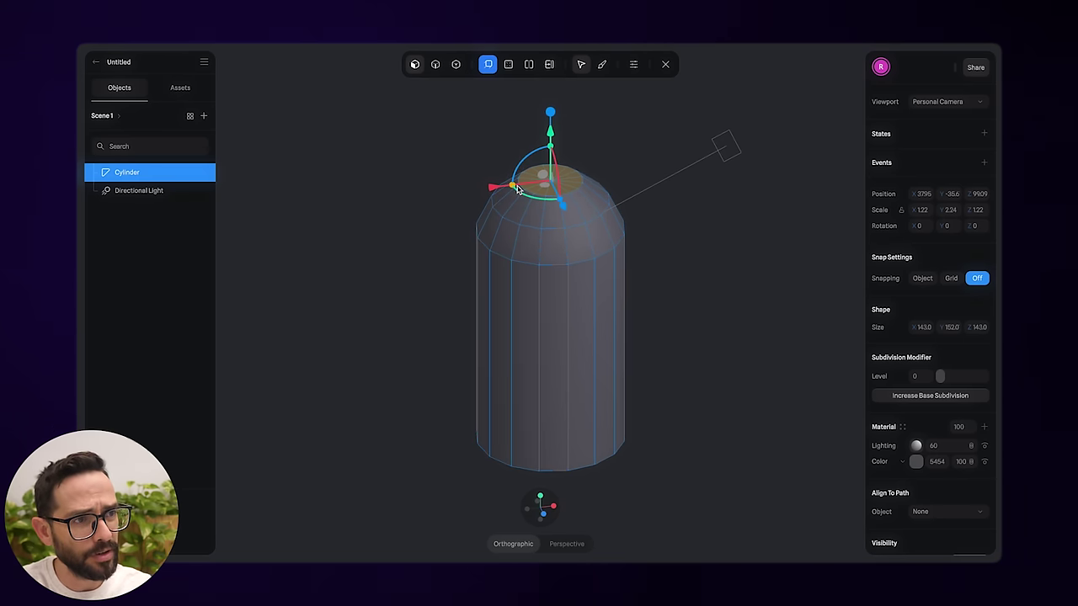
- Extrude the narrowed top faces upward into a bottle neck, reaching a Y size of about 189
left_click_drag(552, 126, 553, 65)
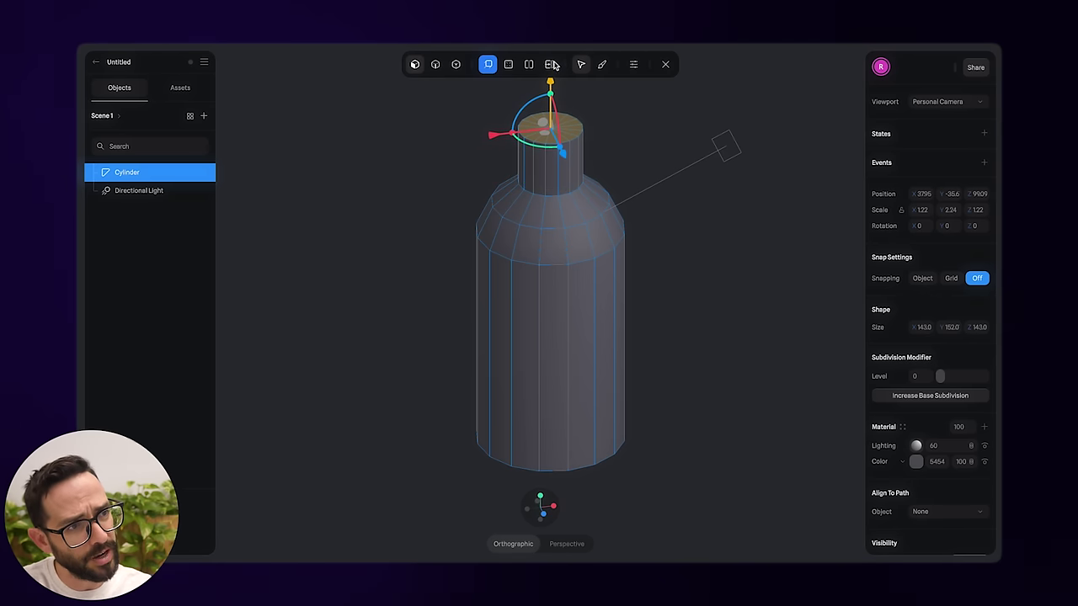
left_click(553, 65)
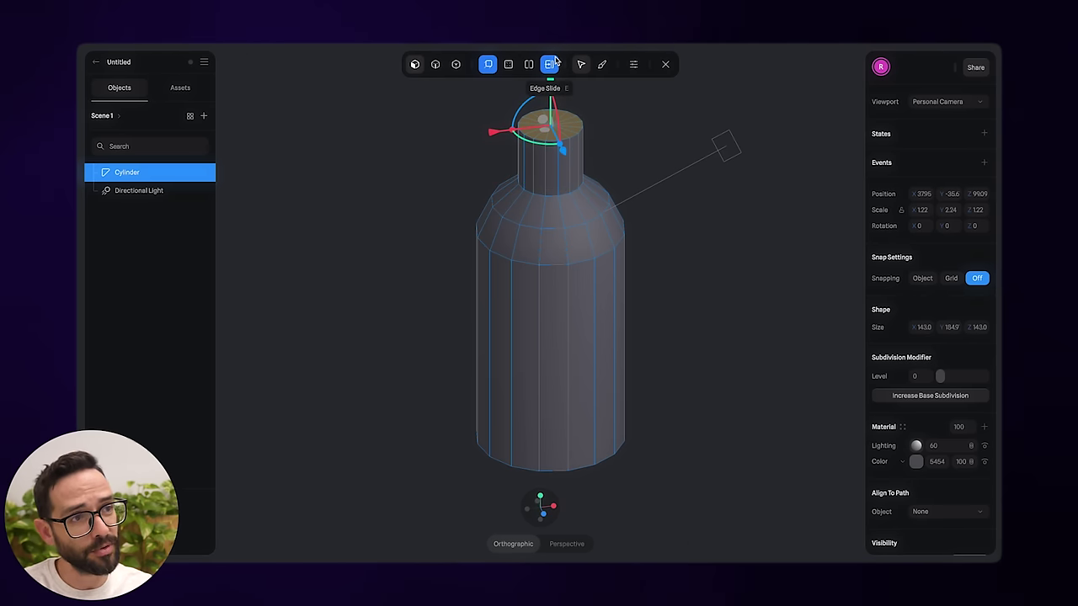
left_click_drag(623, 118, 615, 184)
left_click_drag(543, 152, 544, 141)
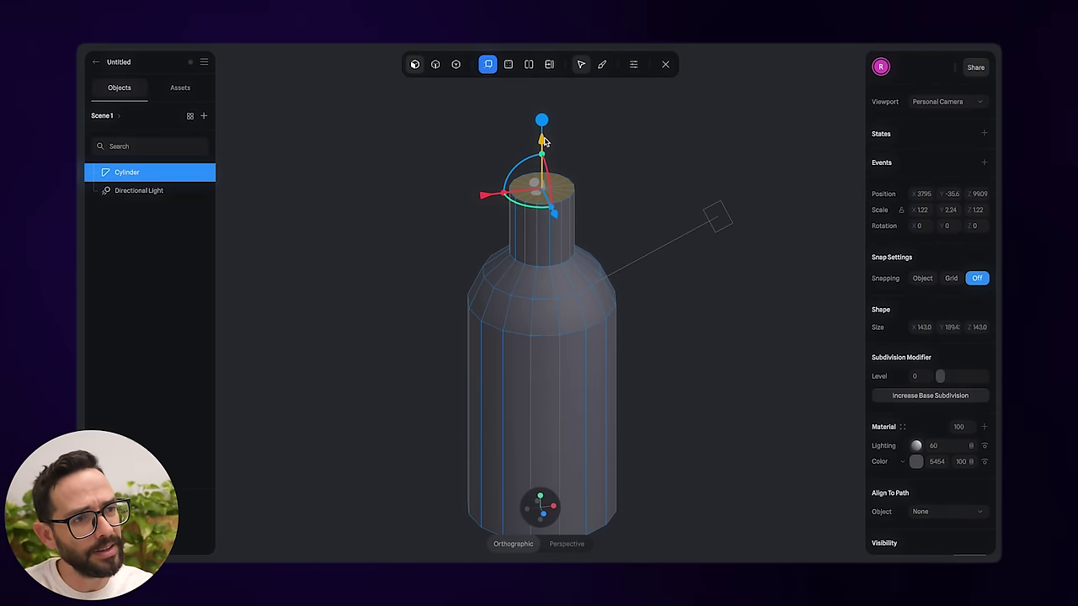
- Add a thin inward-scaled rim to the neck at a Y size of about 192.6 and extrude its faces down into the neck
middle_click_drag(555, 110, 562, 108)
left_click_drag(548, 119, 550, 115)
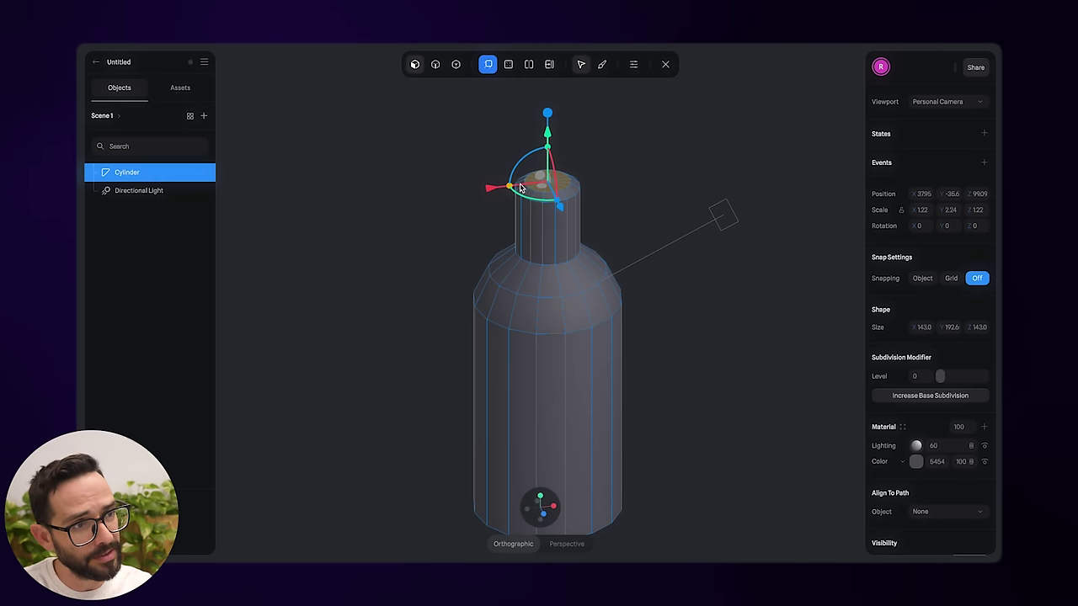
left_click_drag(548, 139, 546, 158)
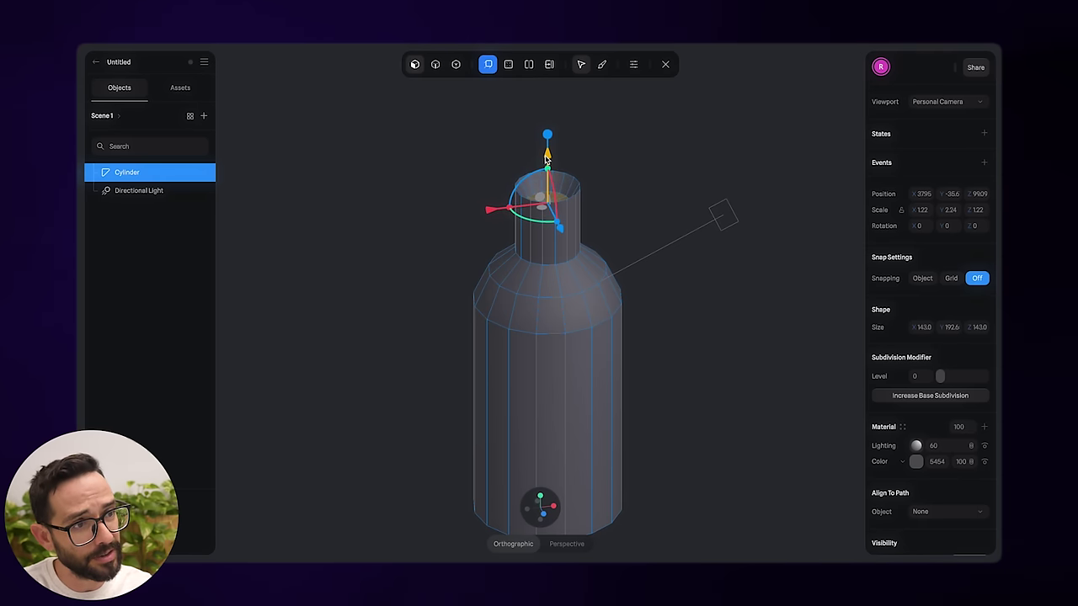
key("ctrl+z")
left_click_drag(547, 118, 542, 192)
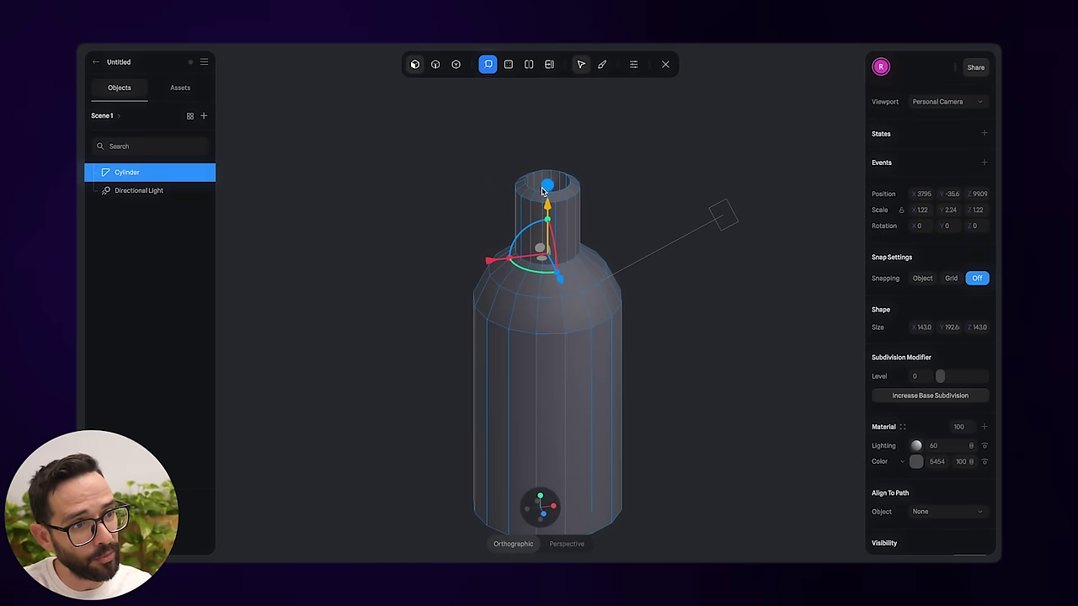
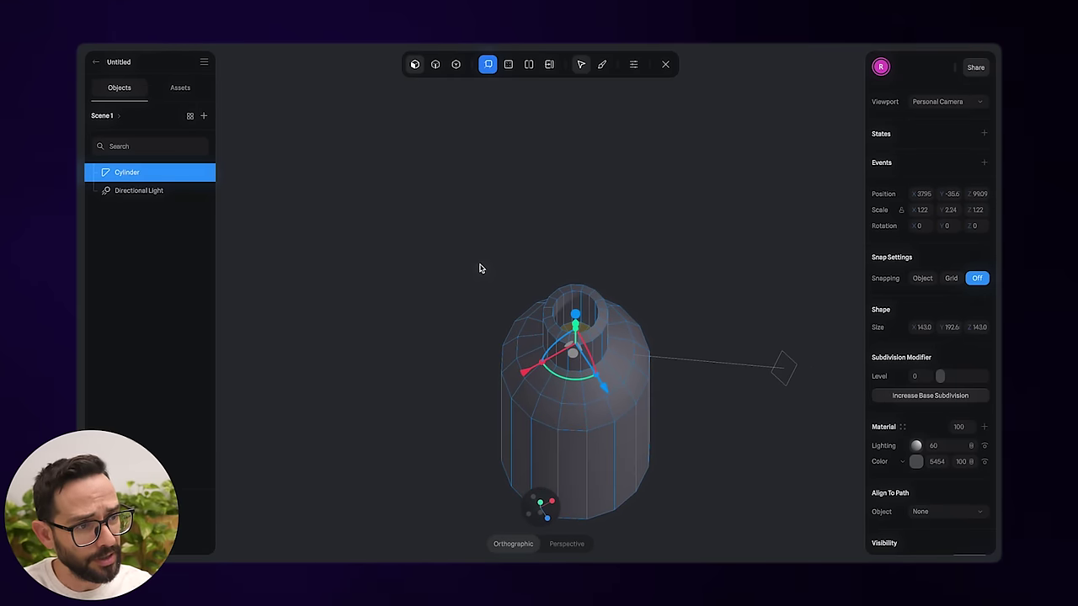
- Delete the selected faces at the base of the neck's hollow to open the bottle, and check it from the front
scroll(464, 300, "down", 5)
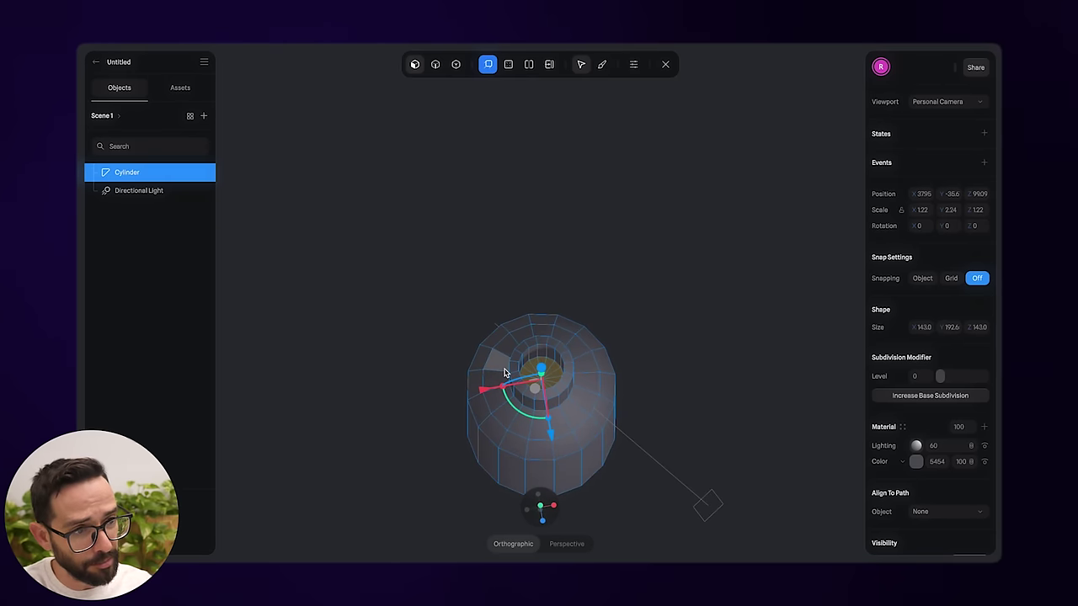
scroll(504, 372, "up", 3)
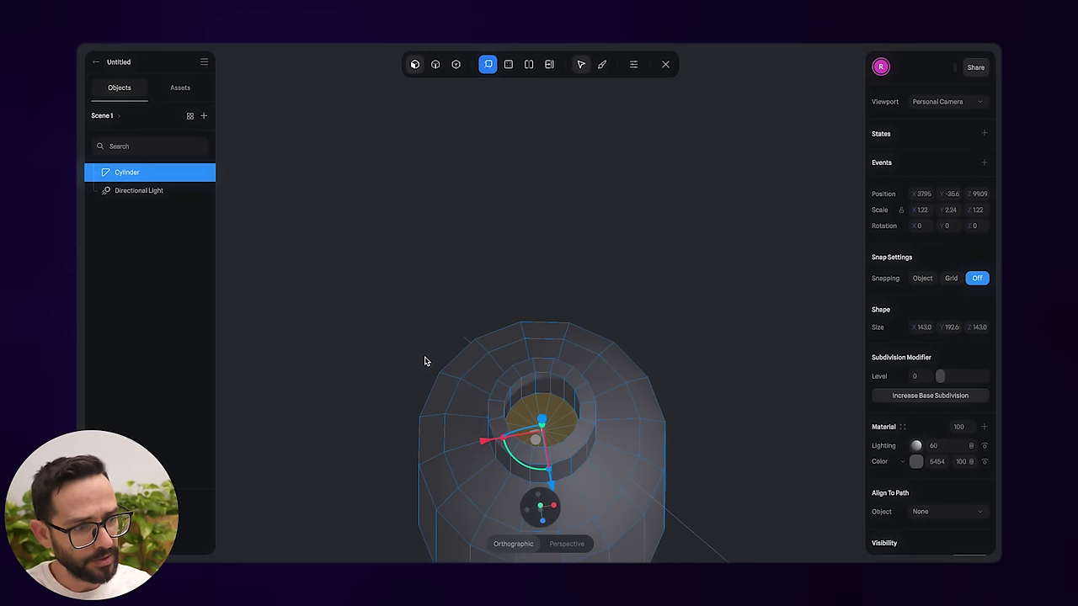
key("Delete")
mouse_move(575, 279)
left_mouse_down("alt")
mouse_move(567, 298)
mouse_move(574, 283)
left_mouse_up("alt")
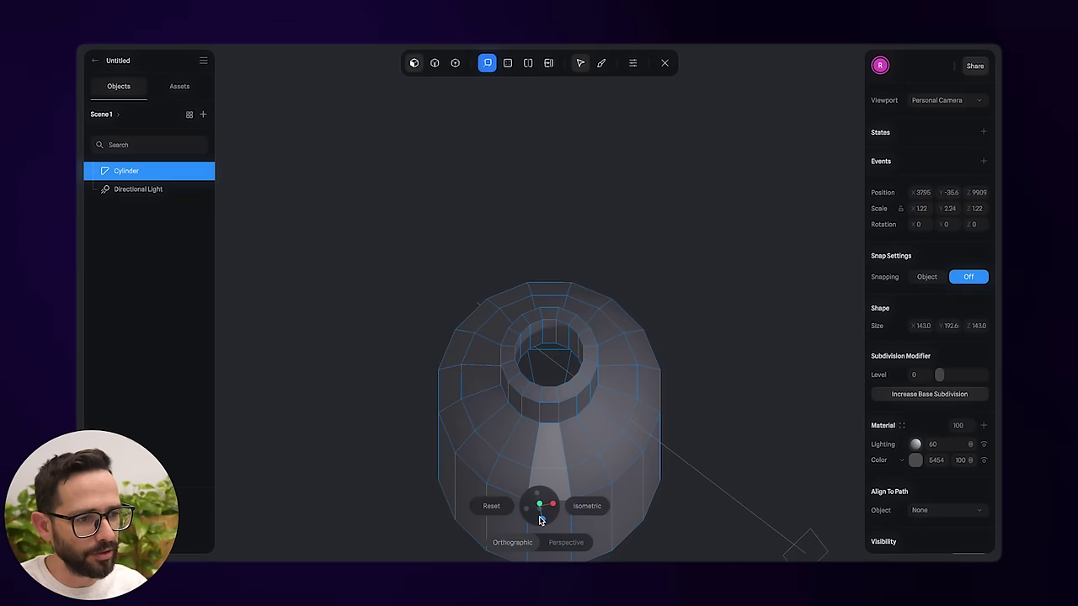
left_click(541, 520)
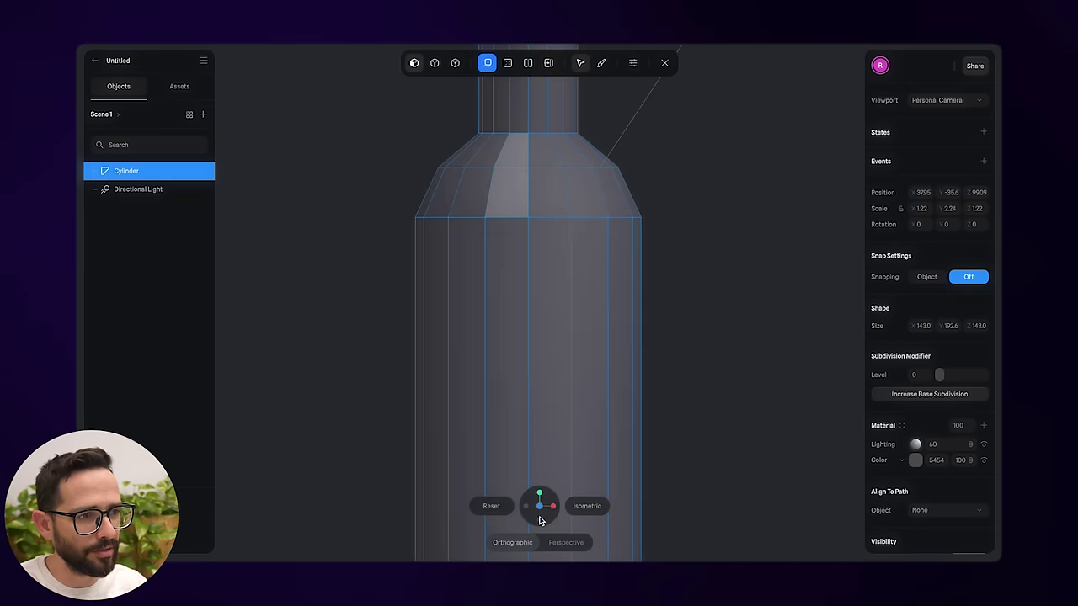
scroll(386, 270, "down", 1)
scroll(387, 269, "down", 5, "ctrl")
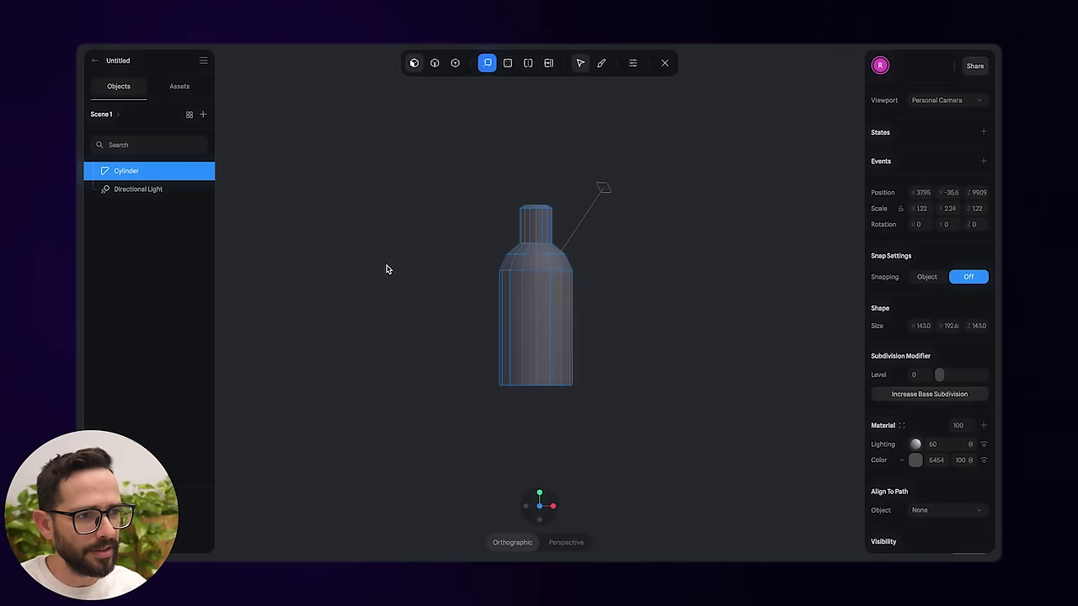
- Limit mesh selection to the front side so that faces behind the visible ones are not picked
scroll(386, 269, "up", 3)
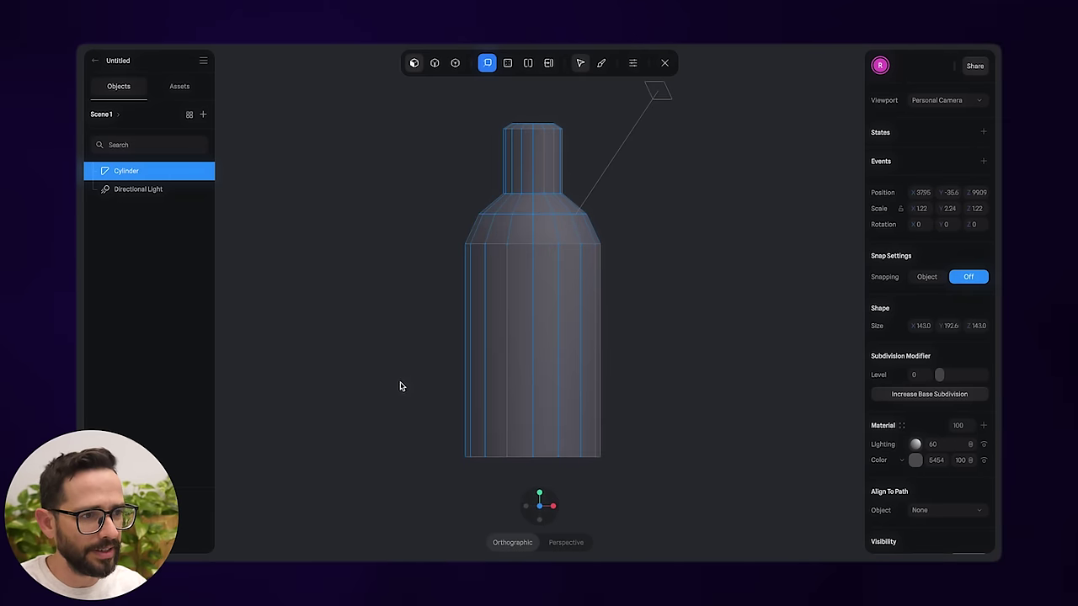
left_click_drag(340, 303, 545, 174)
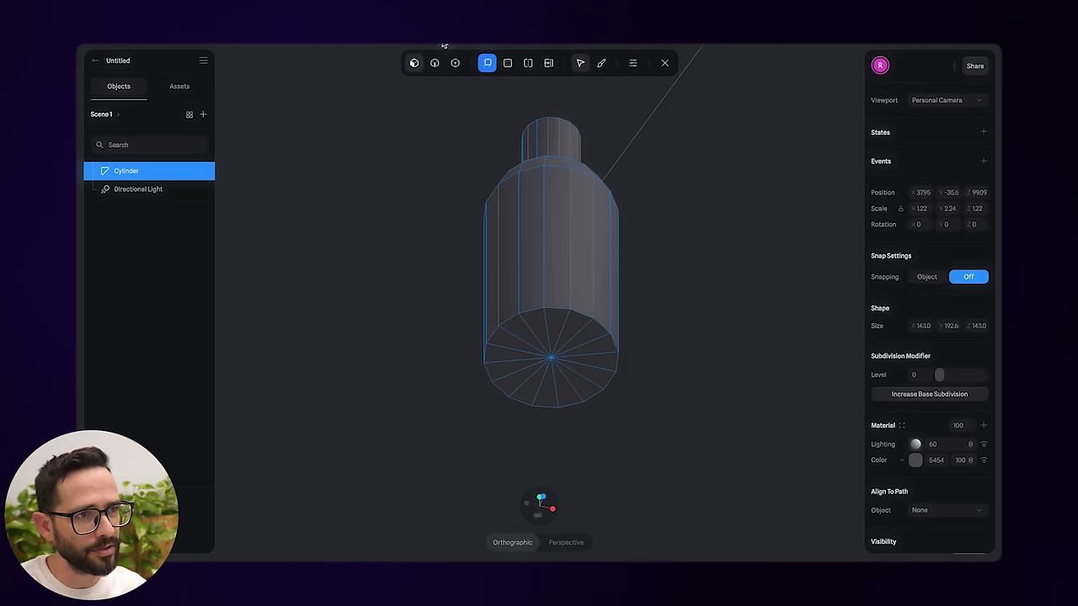
left_click(538, 519)
left_click_drag(452, 260, 325, 328)
left_click(541, 519)
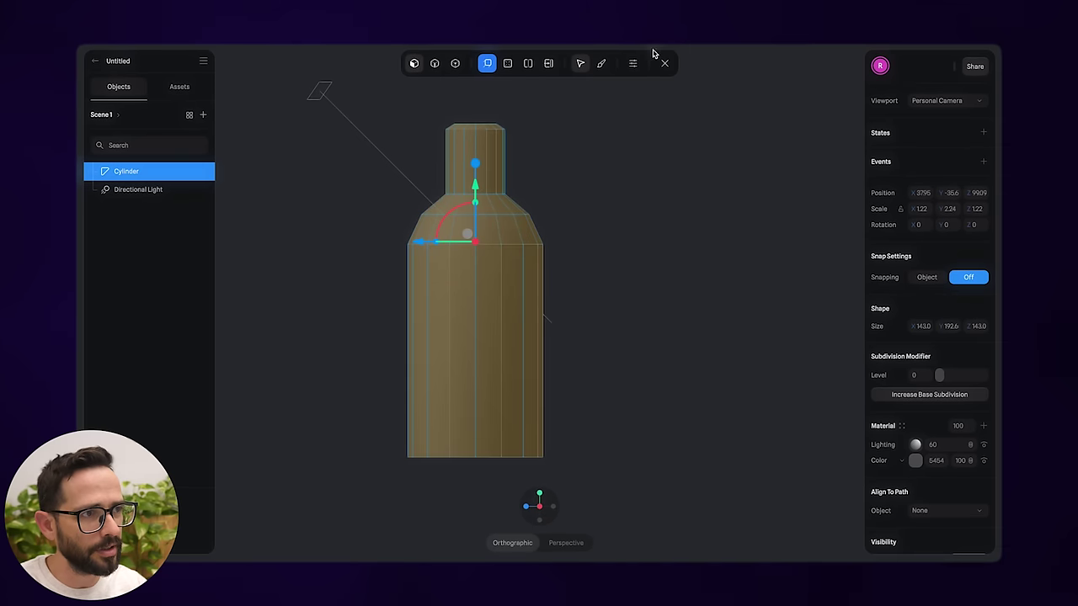
left_click(635, 65)
left_click(726, 181)
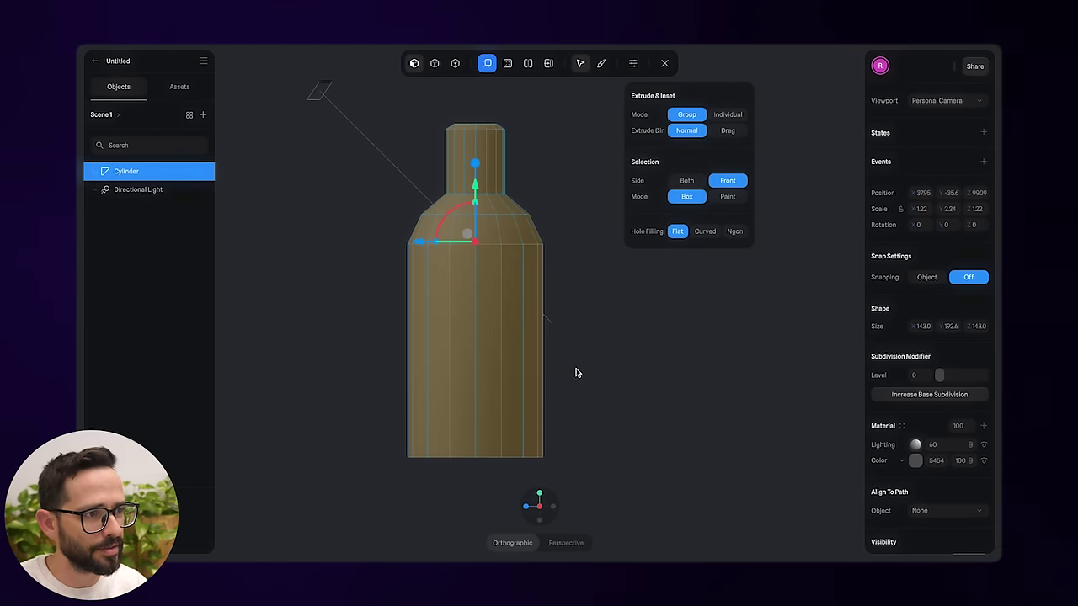
- Select only the faces of the bottle's flat base, viewing it straight from below
left_click(540, 521)
left_click_drag(364, 128, 694, 396)
left_click_drag(379, 198, 384, 236, "alt")
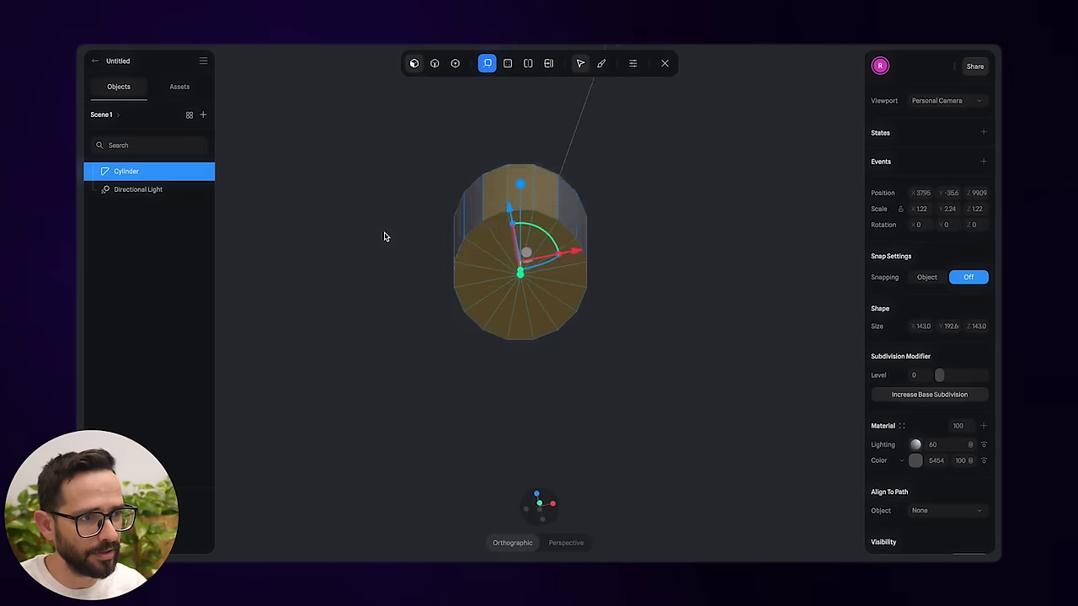
left_click(539, 516)
left_click_drag(418, 160, 659, 357)
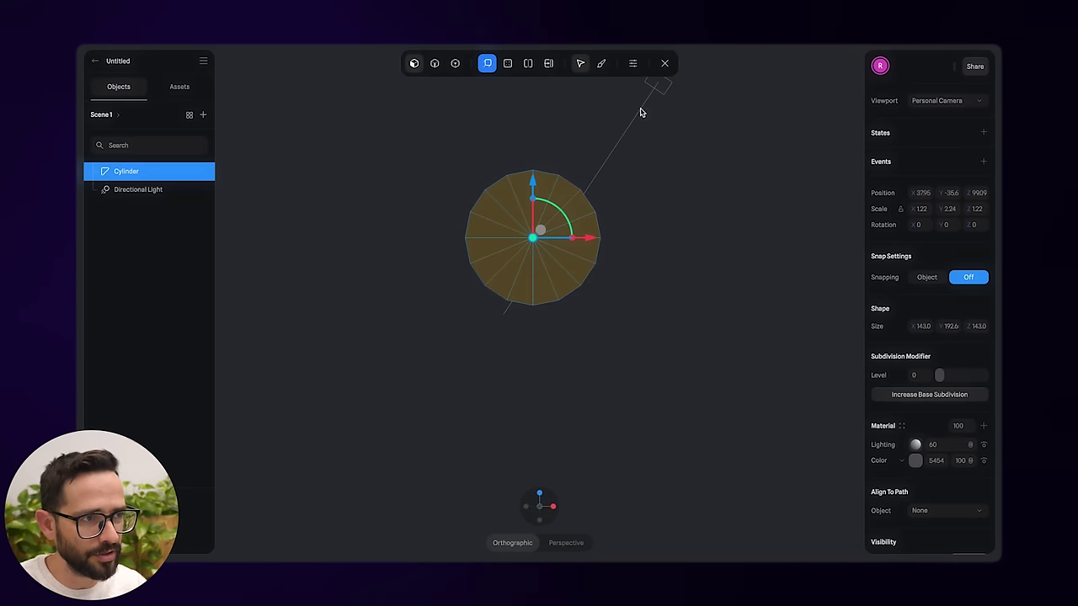
- Extrude the base faces downward to a Y size of about 204 and scale them inward to bevel the lower edge
left_click_drag(603, 123, 511, 212, "alt")
right_click_drag(511, 212, 450, 257)
mouse_move(485, 270)
left_mouse_down()
mouse_move(486, 283)
mouse_move(491, 256)
left_mouse_up()
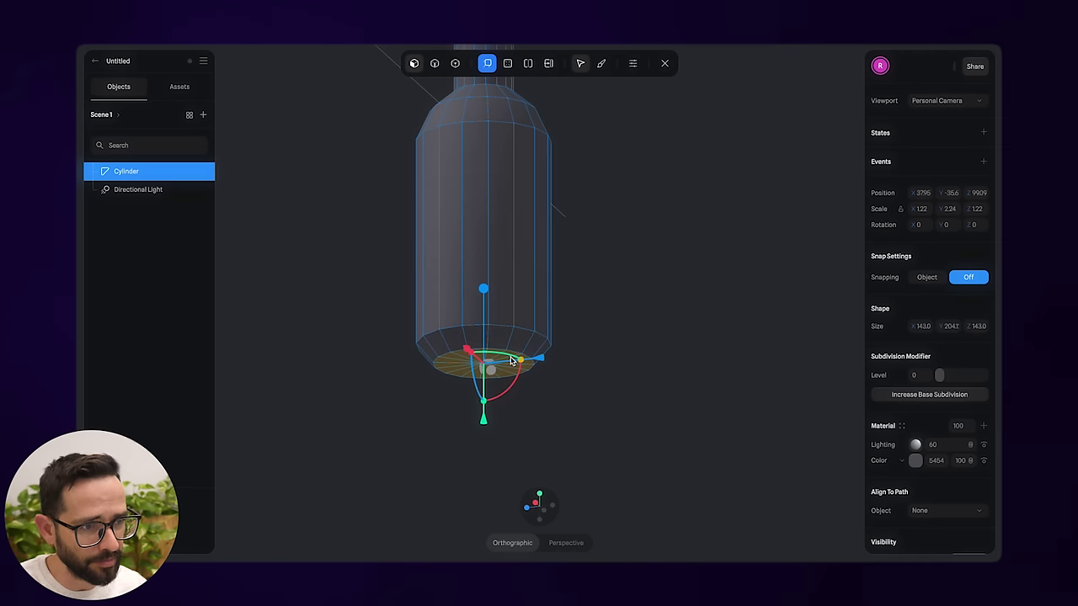
- Extrude the base faces again, scale them further inward and push them up to form a recess under the bottle, then deselect
mouse_move(486, 290)
left_mouse_down()
mouse_move(487, 302)
mouse_move(494, 276)
mouse_move(491, 293)
left_mouse_up()
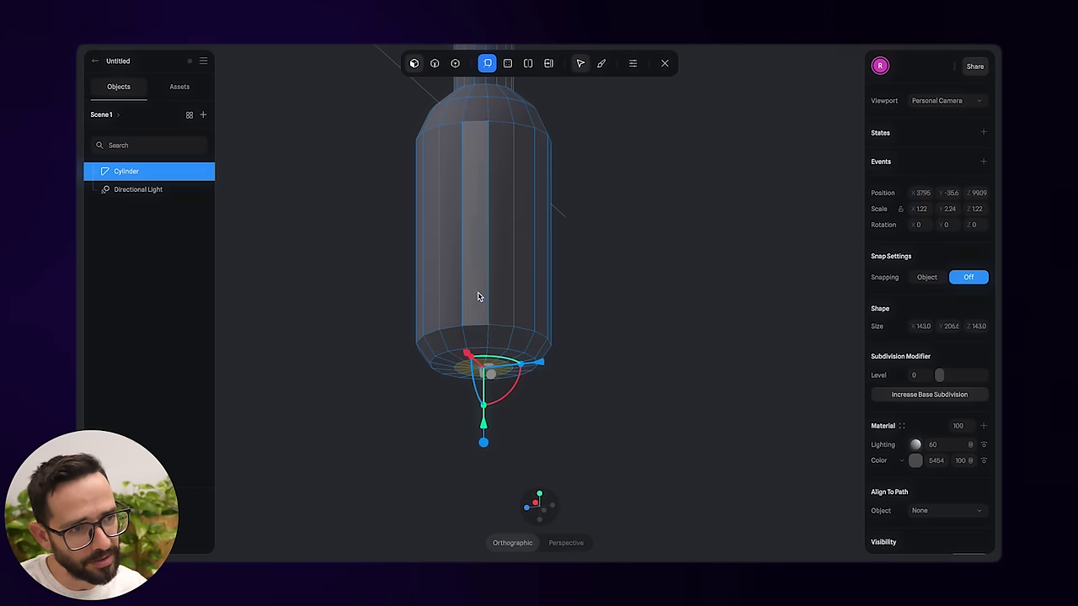
left_click_drag(486, 428, 486, 411)
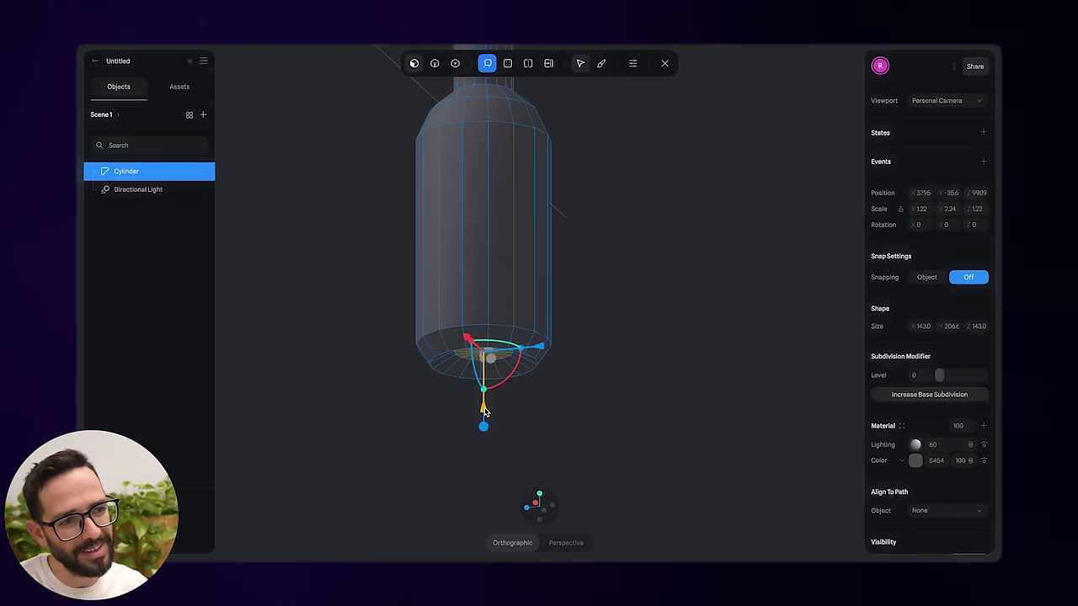
left_click(374, 379)
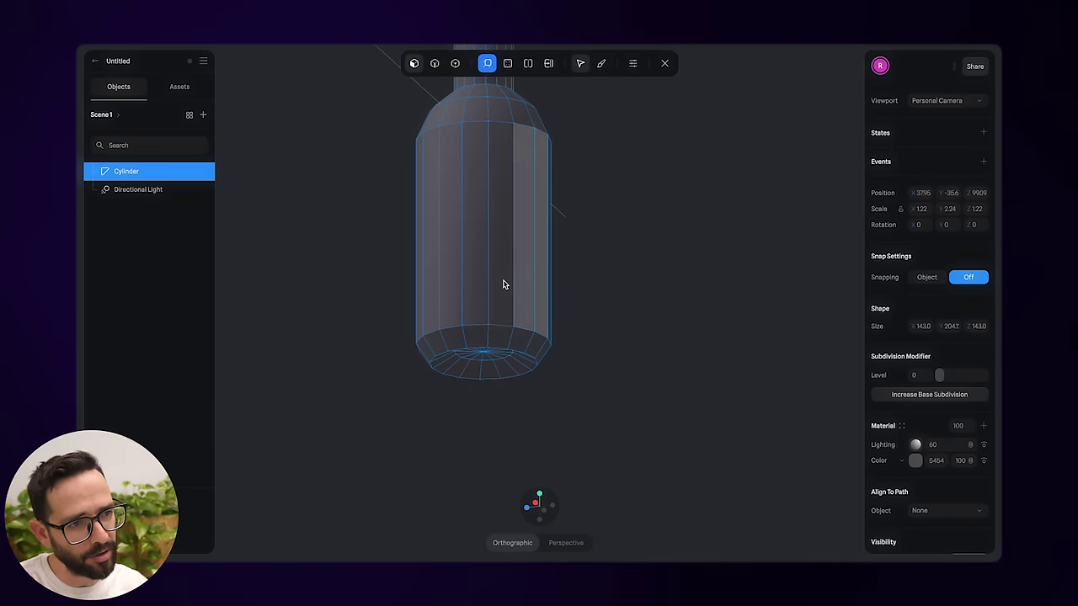
- Select all vertices of the bottle's lower end on both sides and move them down to a Y size of about 242.8
left_click(455, 63)
left_click(632, 65)
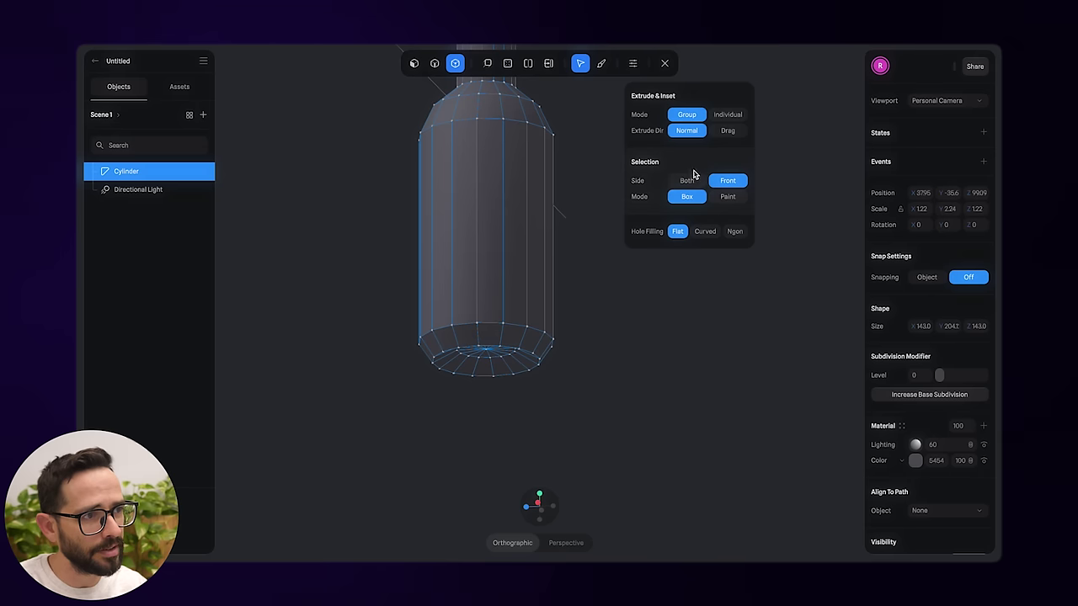
left_click(684, 182)
left_click_drag(342, 278, 601, 413)
left_click_drag(486, 444, 375, 438)
mouse_move(374, 438)
right_mouse_down()
mouse_move(404, 269)
mouse_move(449, 342)
mouse_move(379, 429)
mouse_move(385, 404)
mouse_move(383, 423)
right_mouse_up()
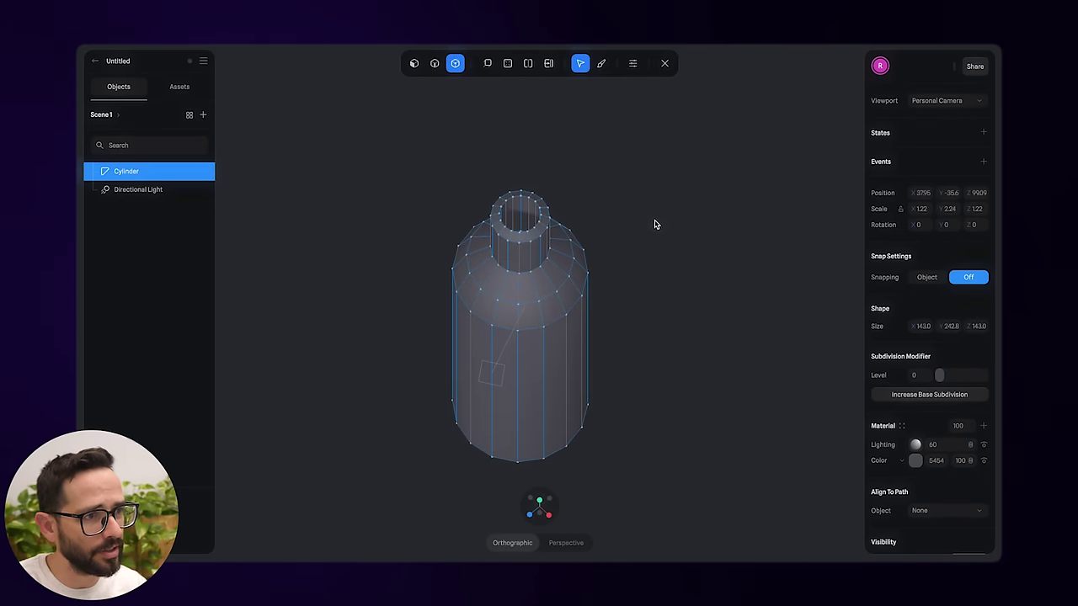
- Leave mesh editing, smooth the bottle with subdivision level 2 and inspect its neck opening
left_click(665, 63)
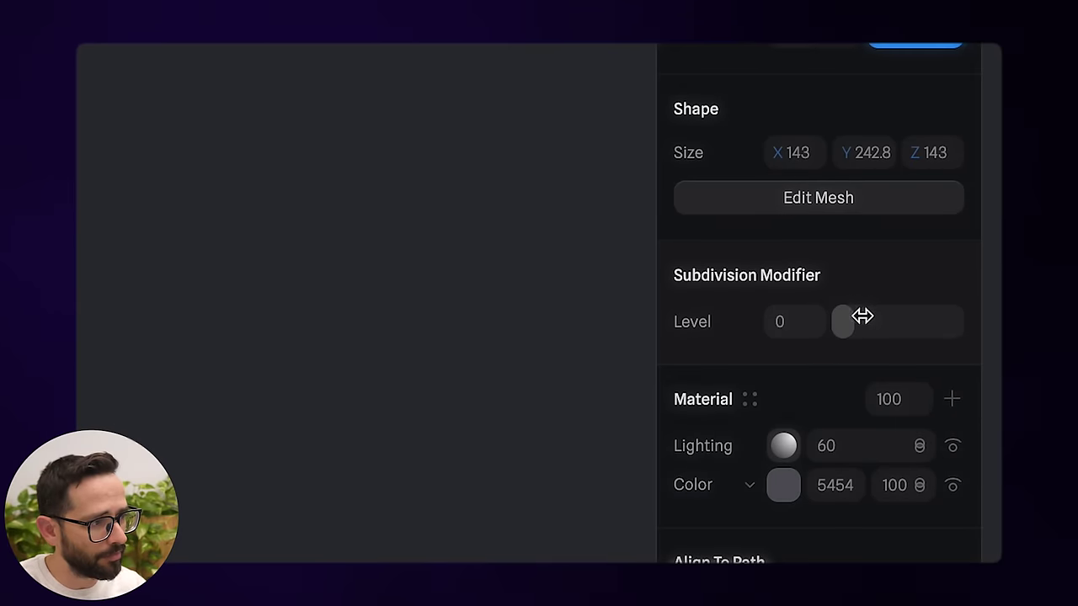
left_click_drag(842, 321, 886, 318)
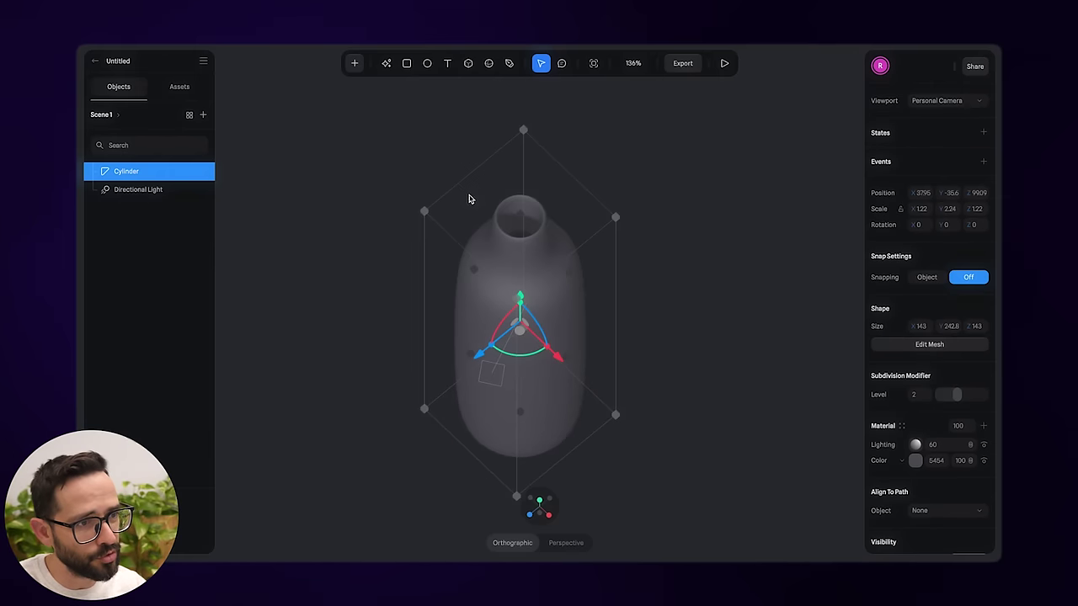
left_click_drag(469, 198, 457, 226)
left_click(457, 227)
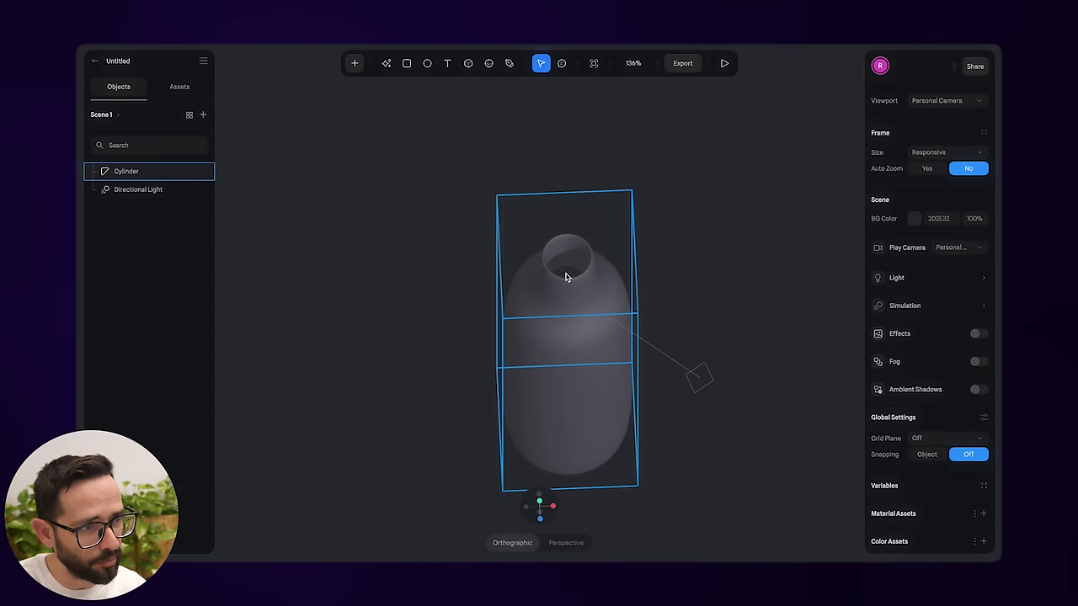
scroll(567, 306, "up", 10)
mouse_move(652, 305)
left_mouse_down("alt")
mouse_move(642, 325)
mouse_move(650, 298)
left_mouse_up("alt")
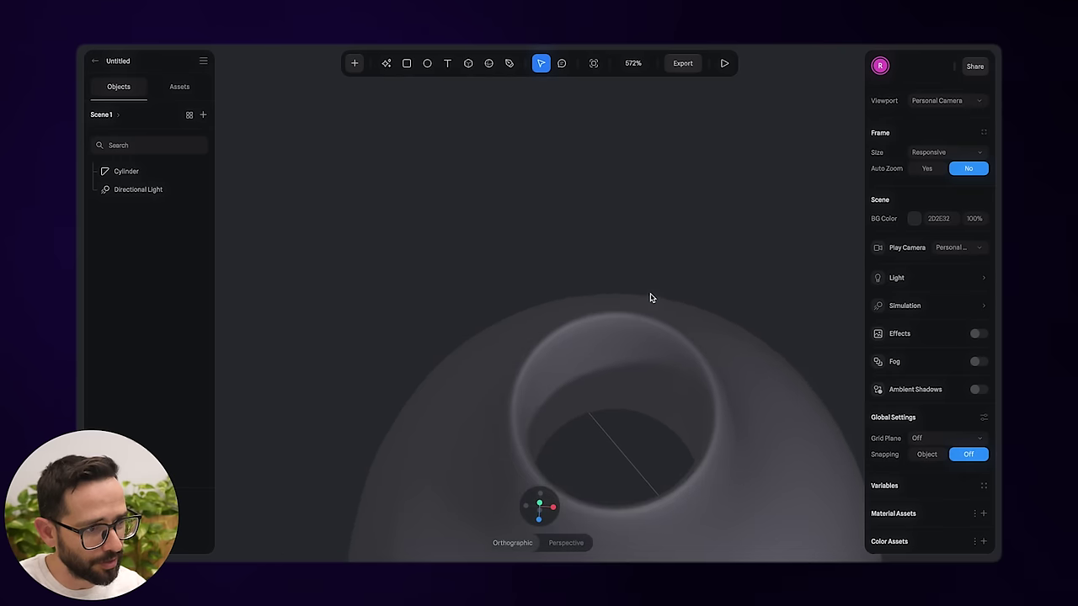
- Make both sides of the bottle's surface visible and check the inside and outside
left_click(547, 381)
middle_click_drag(604, 418, 479, 241)
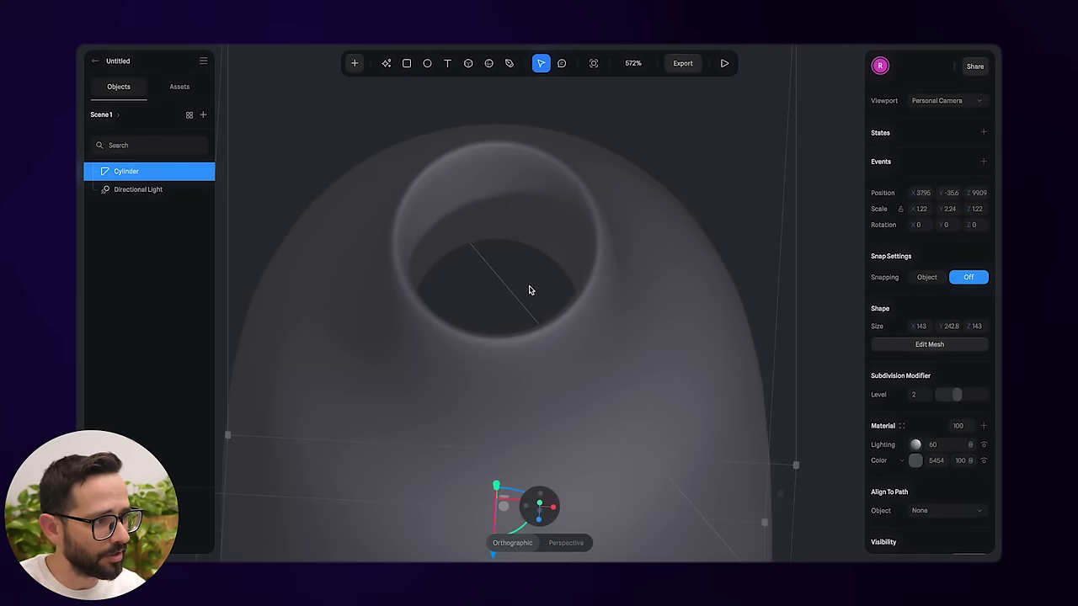
scroll(921, 317, "down", 3)
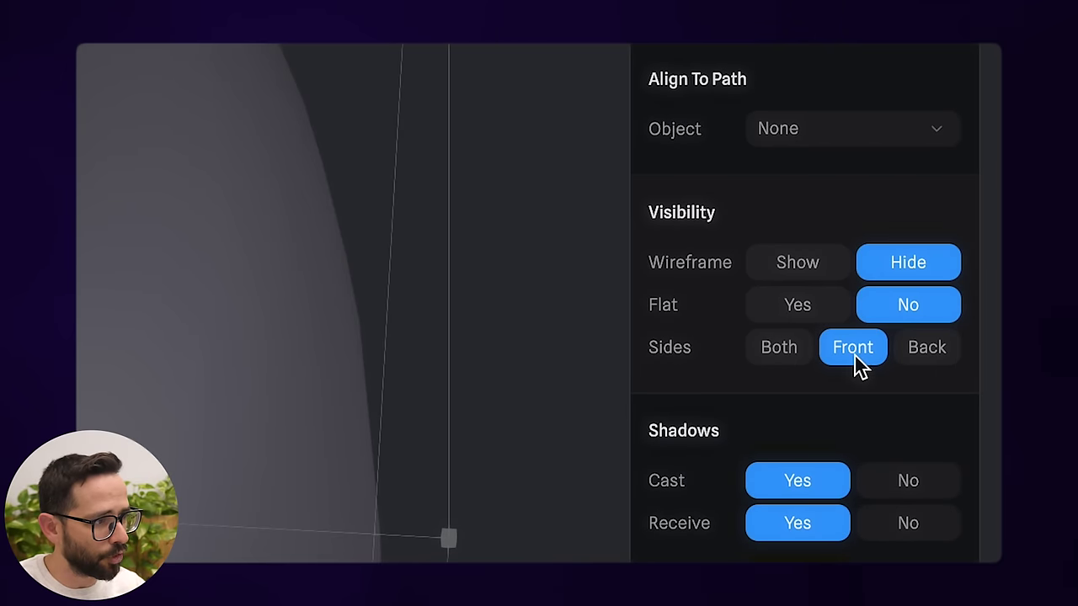
left_click(777, 348)
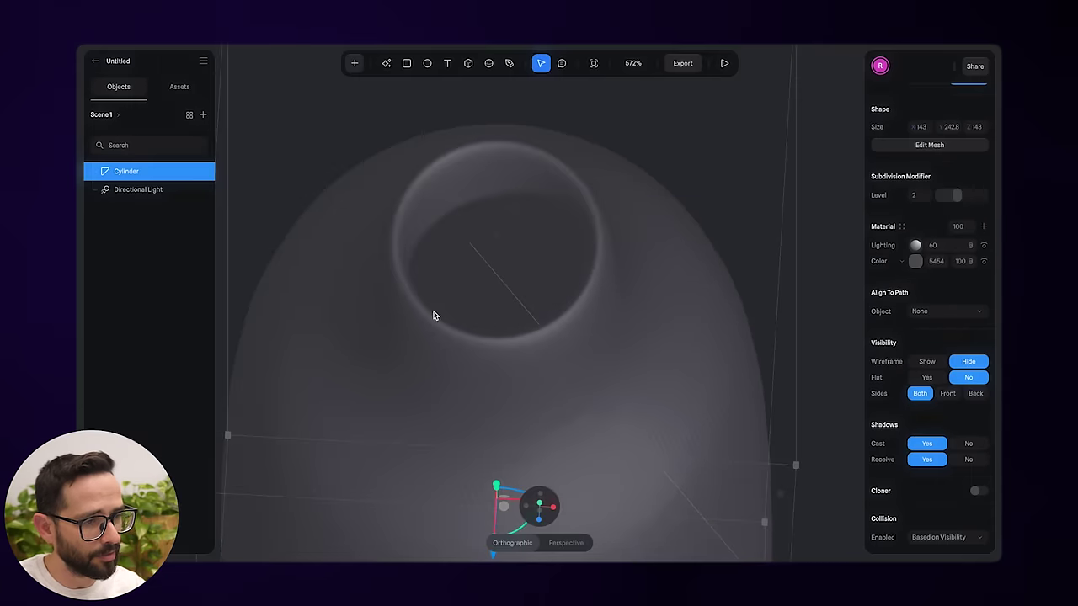
scroll(148, 255, "down", 1)
scroll(148, 255, "down", 8, "ctrl")
scroll(148, 255, "up", 5, "ctrl")
scroll(434, 315, "down", 4, "ctrl")
left_click_drag(378, 354, 430, 288, "alt")
- Add a cylinder about 105 in size in the top view and roughly centre it over the bottle
mouse_move(533, 517)
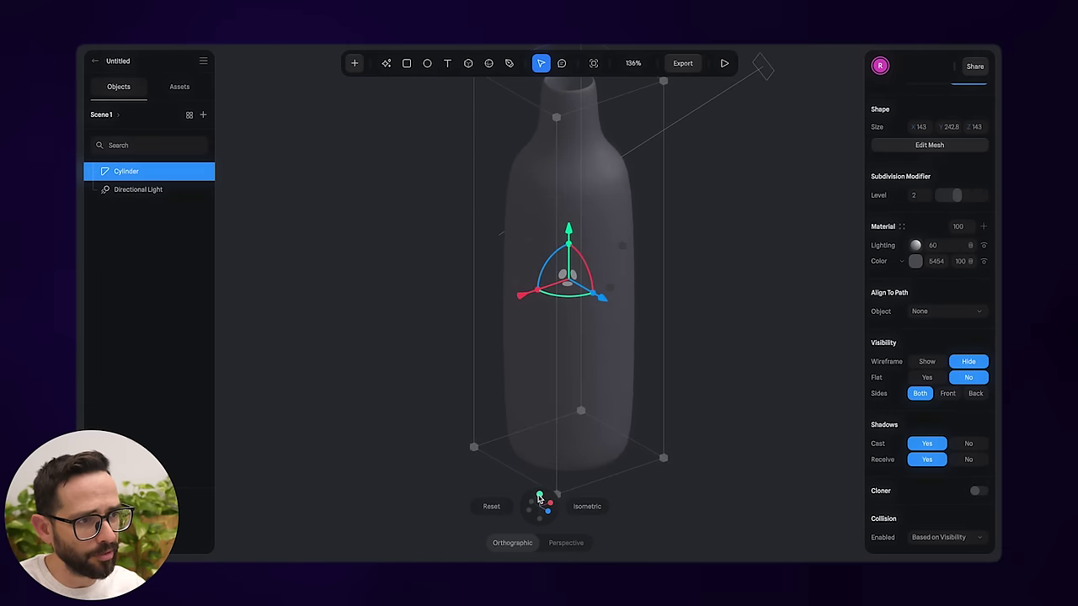
left_click(539, 497)
right_click_drag(426, 323, 416, 278)
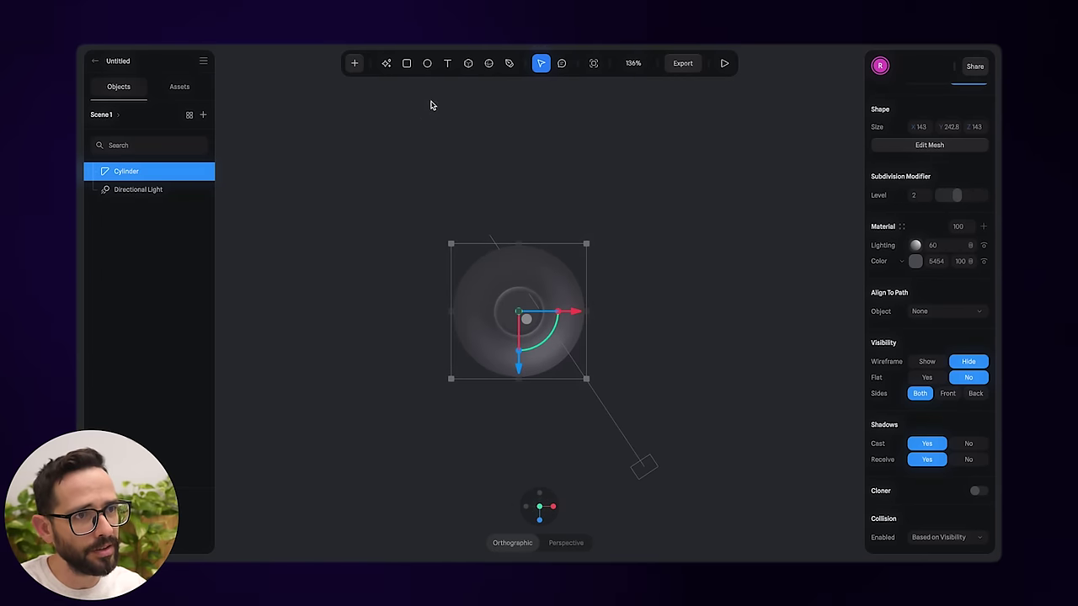
left_click(354, 65)
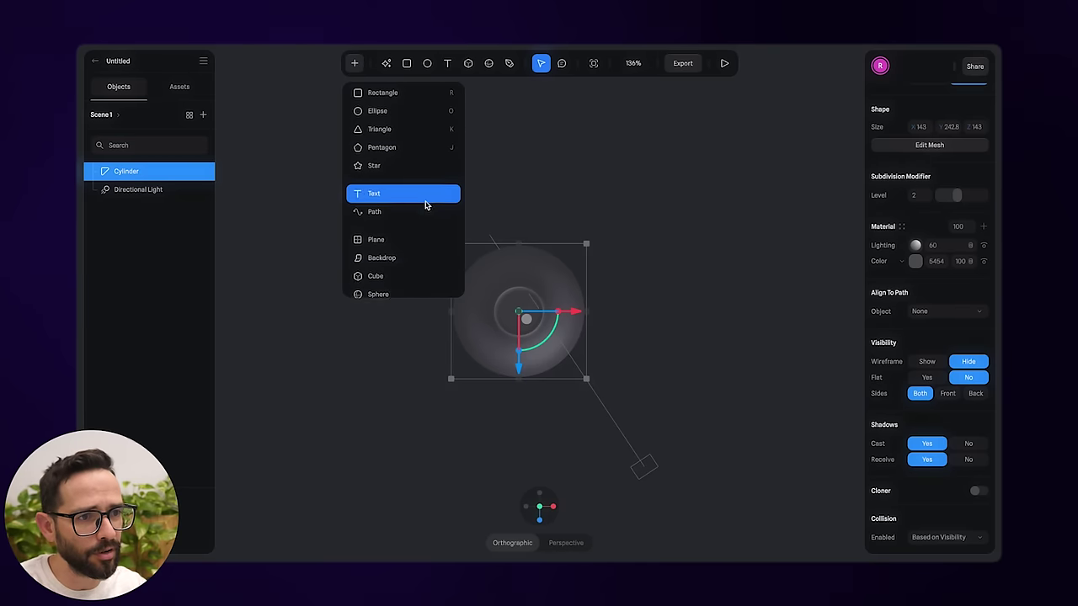
scroll(404, 227, "down", 3)
left_click(405, 264)
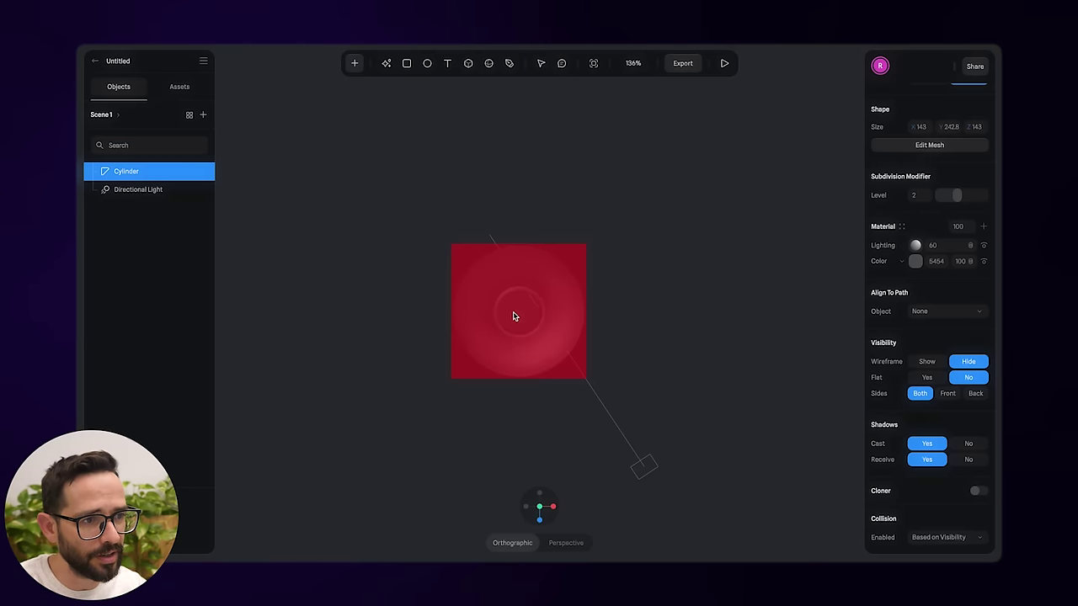
left_click_drag(489, 280, 567, 360)
left_click_drag(586, 317, 577, 318)
left_click_drag(522, 377, 522, 370)
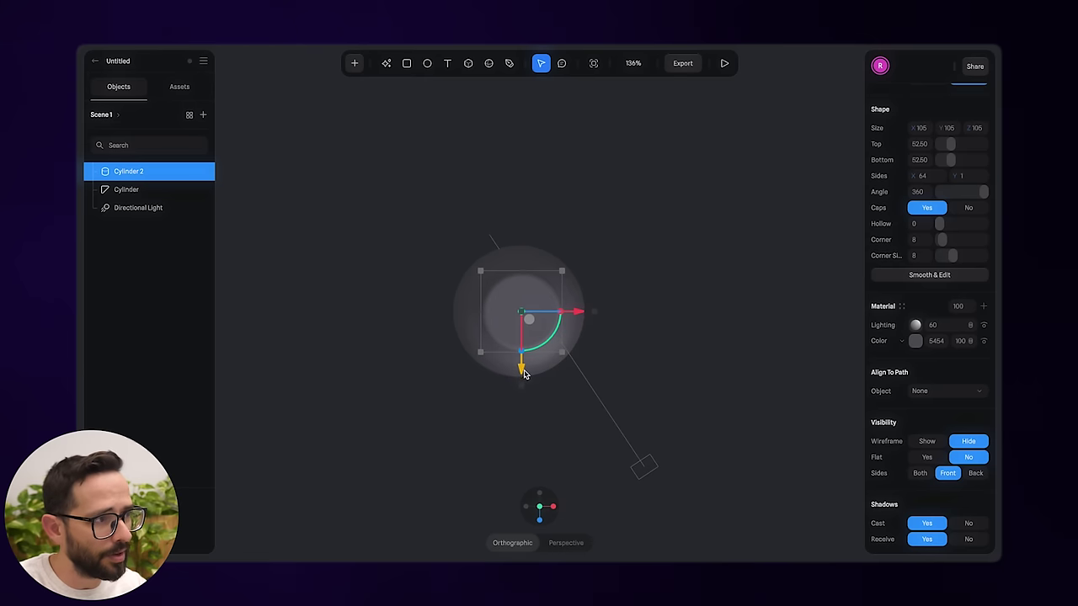
- Set the bottle's X, Y and Z position to 0
left_click(135, 189)
scroll(930, 204, "up", 3)
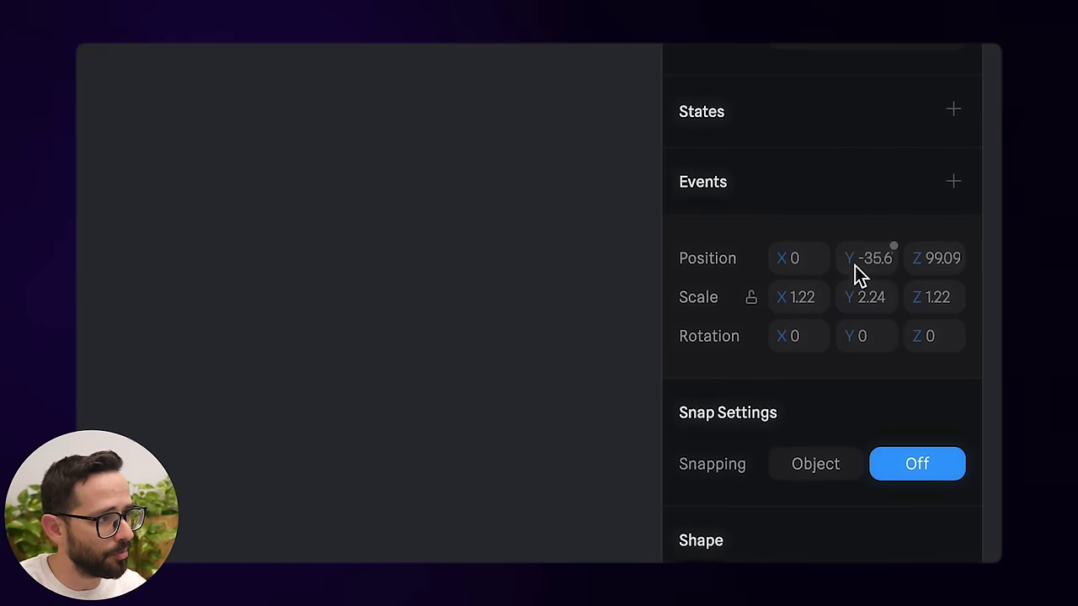
double_click(878, 262)
type("0")
key("Return")
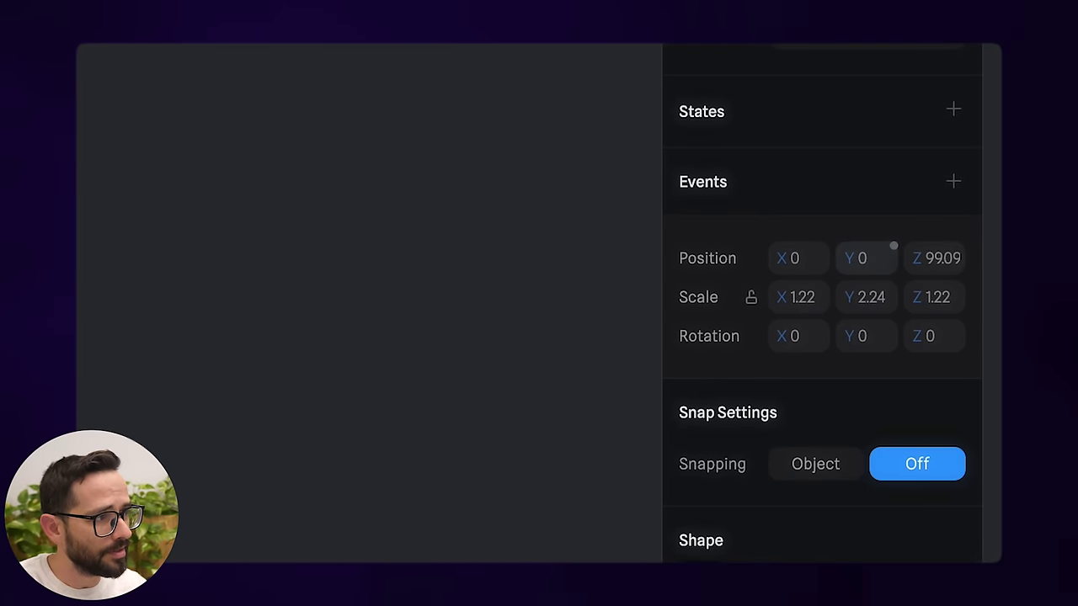
double_click(935, 262)
type("0")
key("Return")
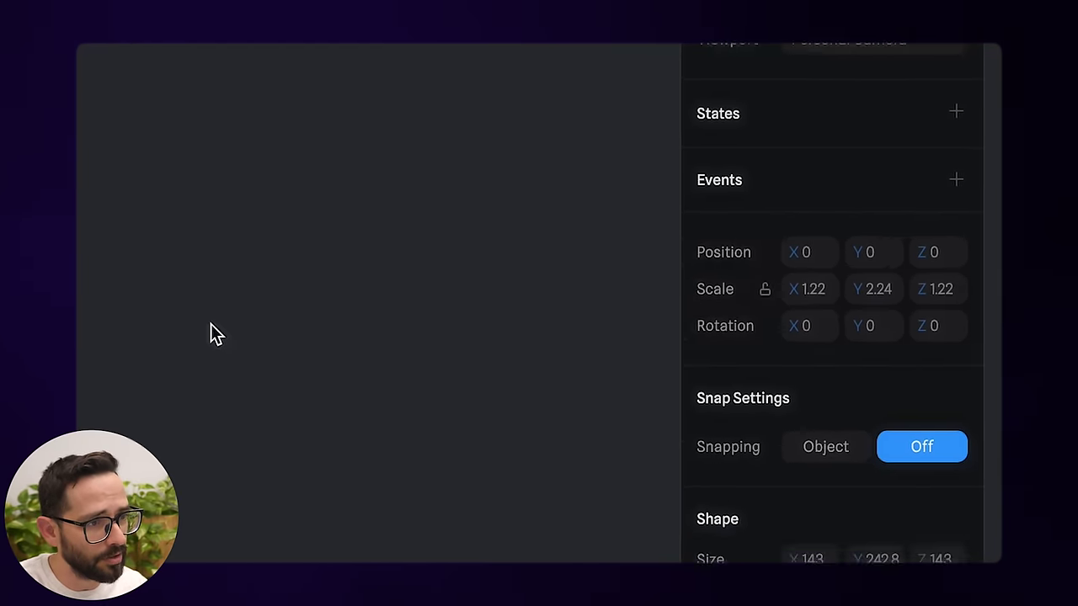
- Set the new cylinder's X, Y and Z position to 0 so it is centred on the bottle's axis
left_click(539, 334)
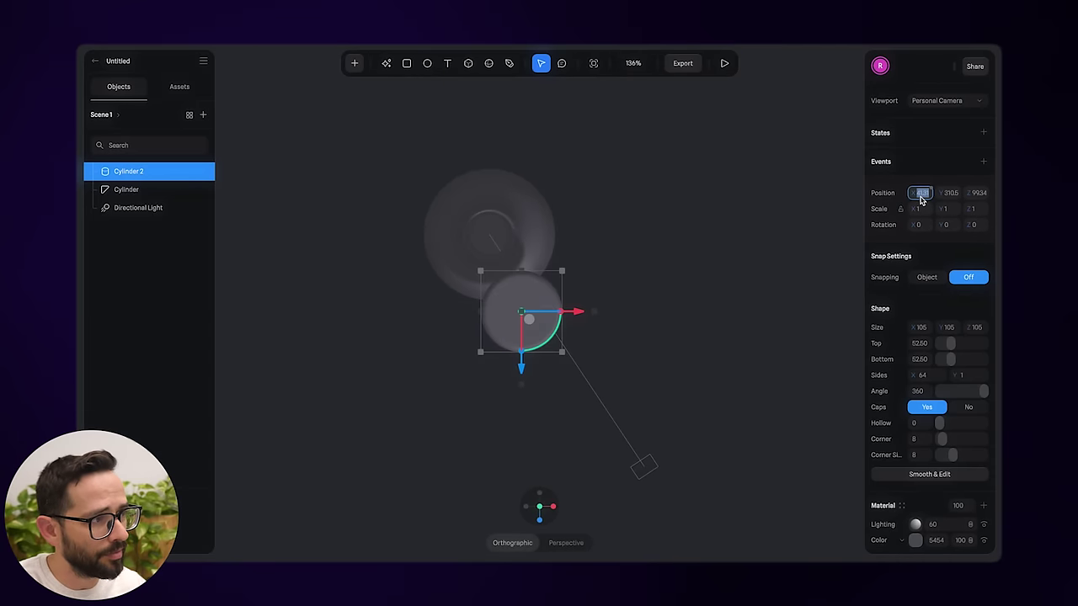
type("0")
key("Return")
type("0")
key("Return")
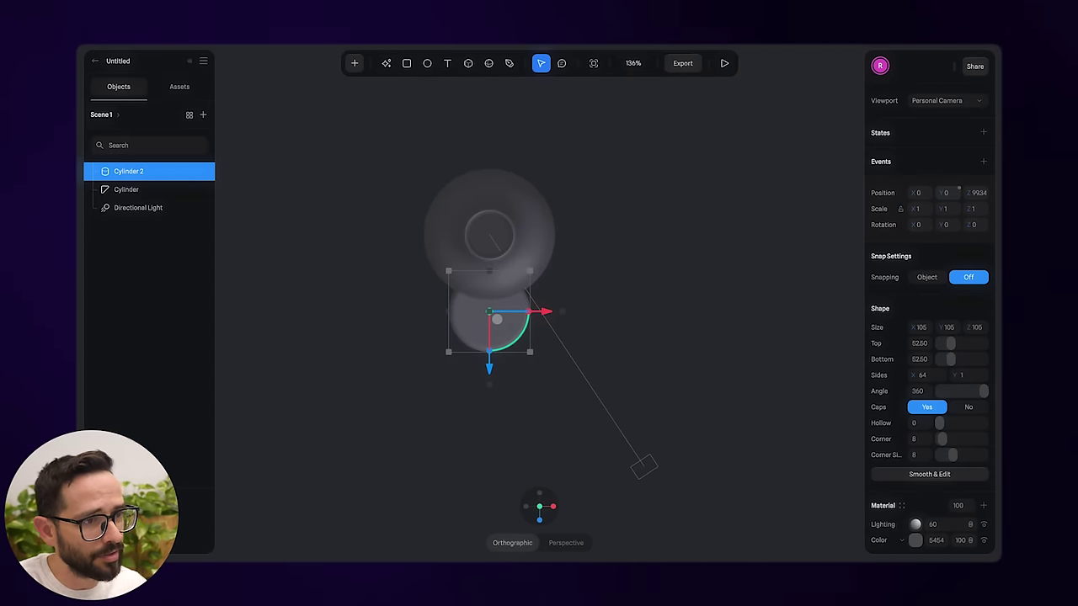
type("0")
key("Return")
key("ctrl+a")
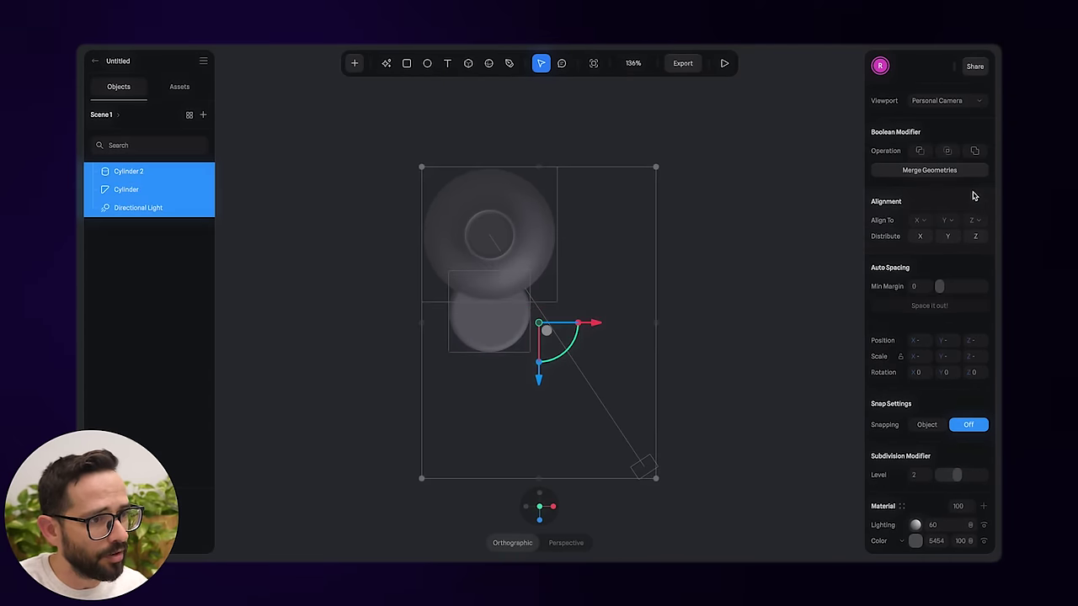
left_click(695, 281)
left_click(471, 321)
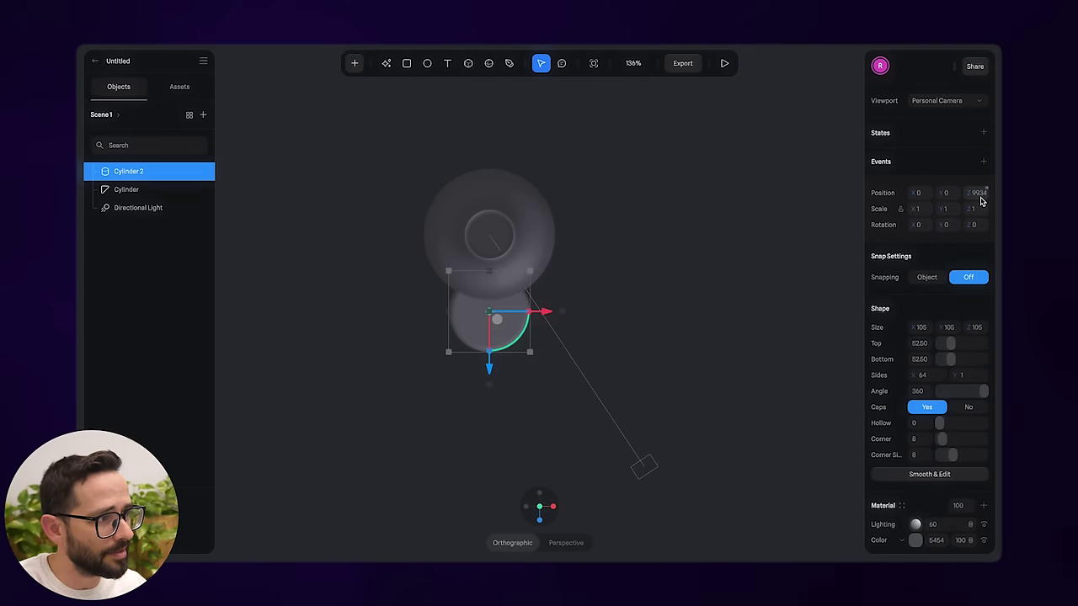
type("0")
key("Return")
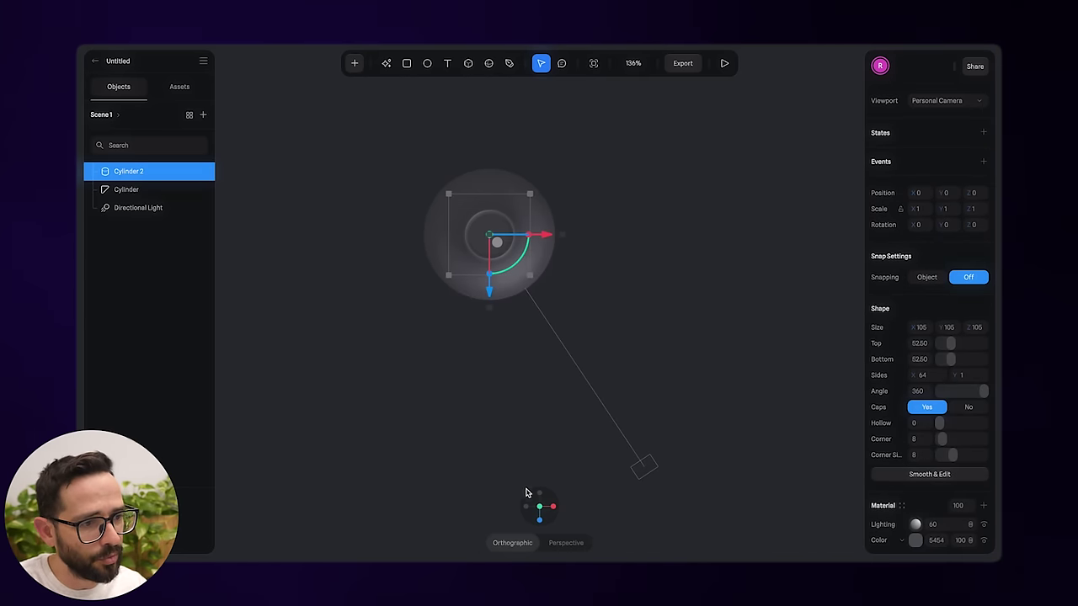
- Raise the new cylinder along Y in the front view to about 271.5, over the bottle's neck
left_click(540, 522)
left_click_drag(489, 162, 502, 74)
middle_click_drag(639, 141, 616, 351)
left_click_drag(476, 307, 476, 176)
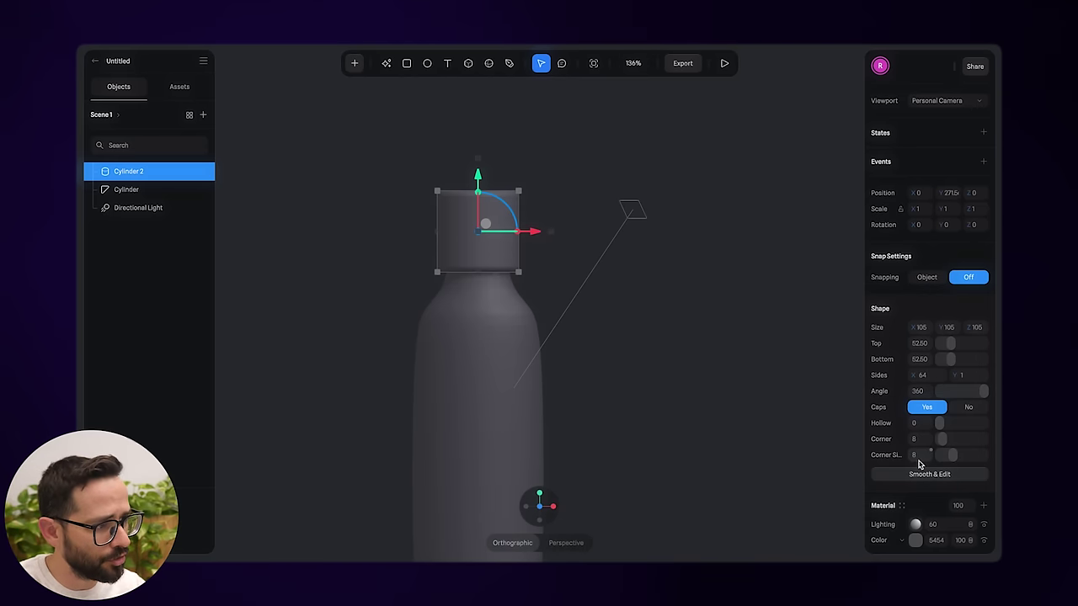
- Set the cap cylinder's corner to 0 and hide the bottle object
left_click_drag(941, 438, 927, 438)
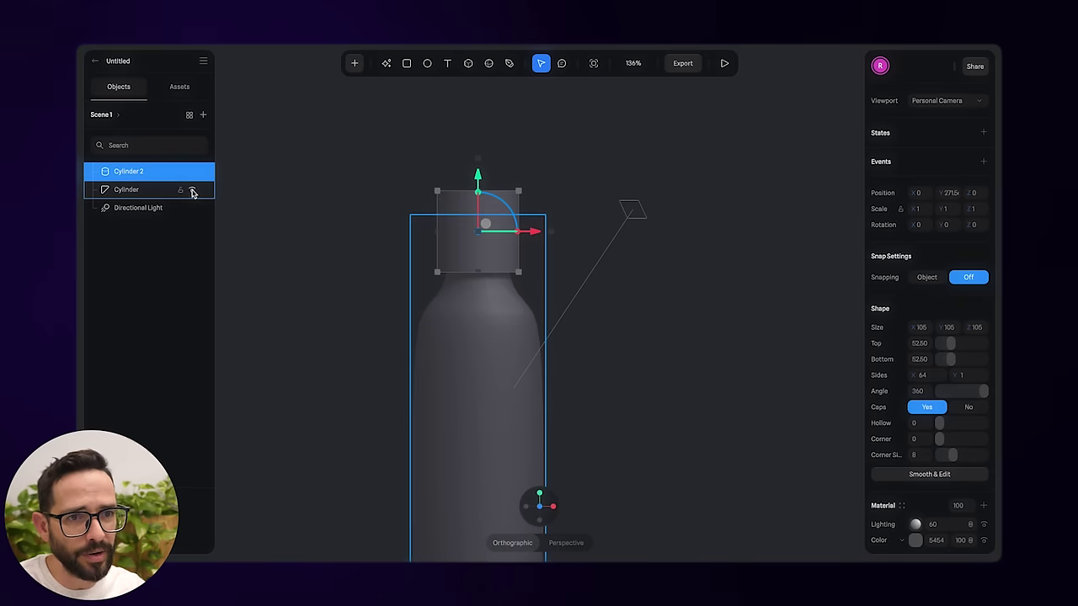
left_click(192, 192)
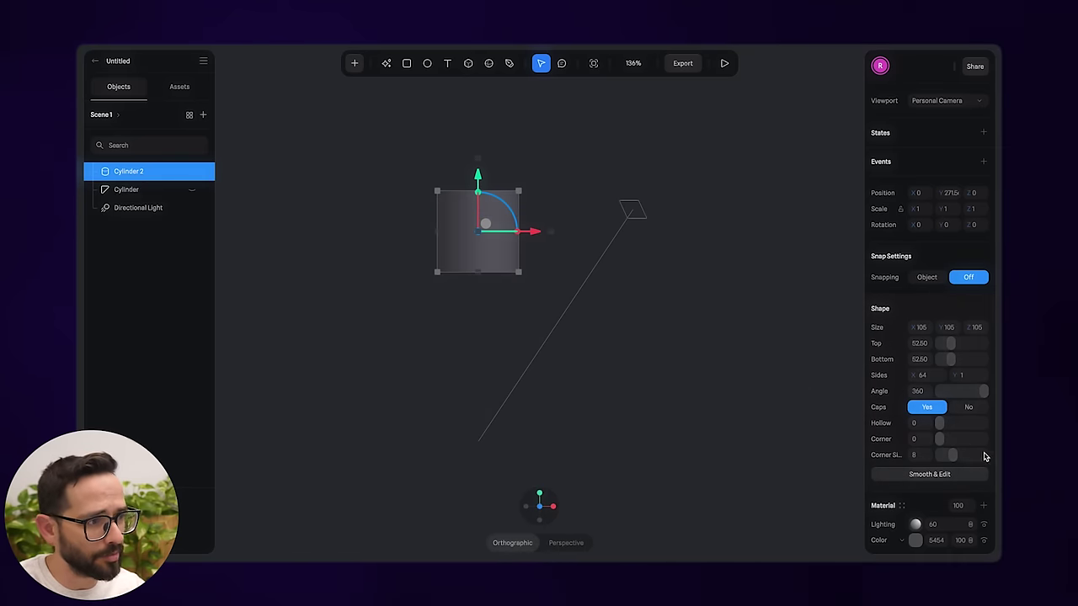
- Convert the cap cylinder to an editable smooth mesh and set its subdivision level to 0
left_click(929, 474)
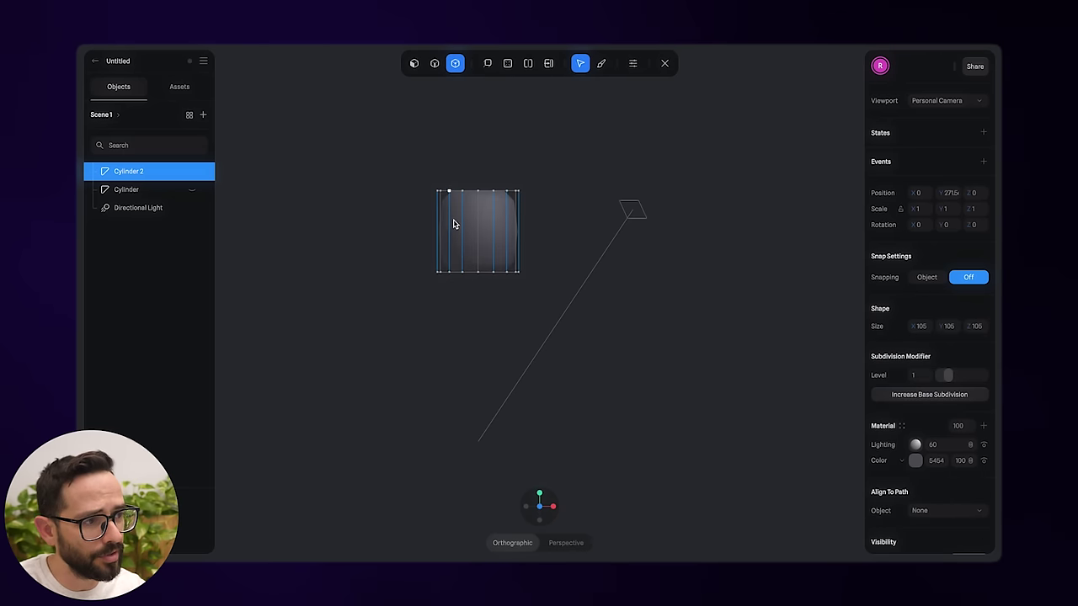
left_click_drag(947, 374, 910, 373)
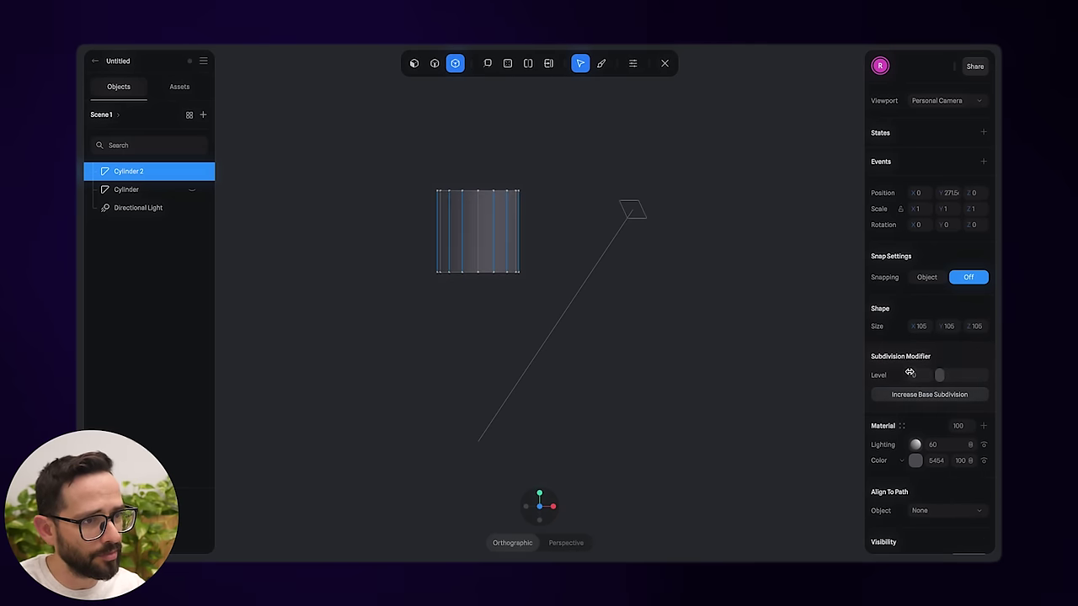
left_click_drag(380, 173, 385, 188, "alt")
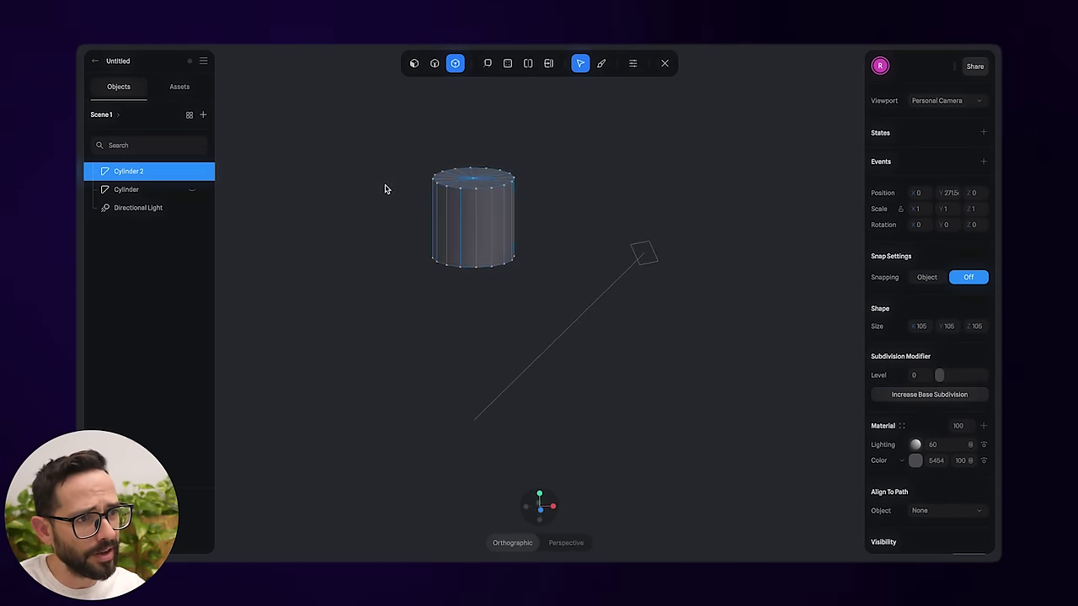
- Select all the top faces of the cap cylinder in face mode, with the selection side limited to Front
left_click(414, 65)
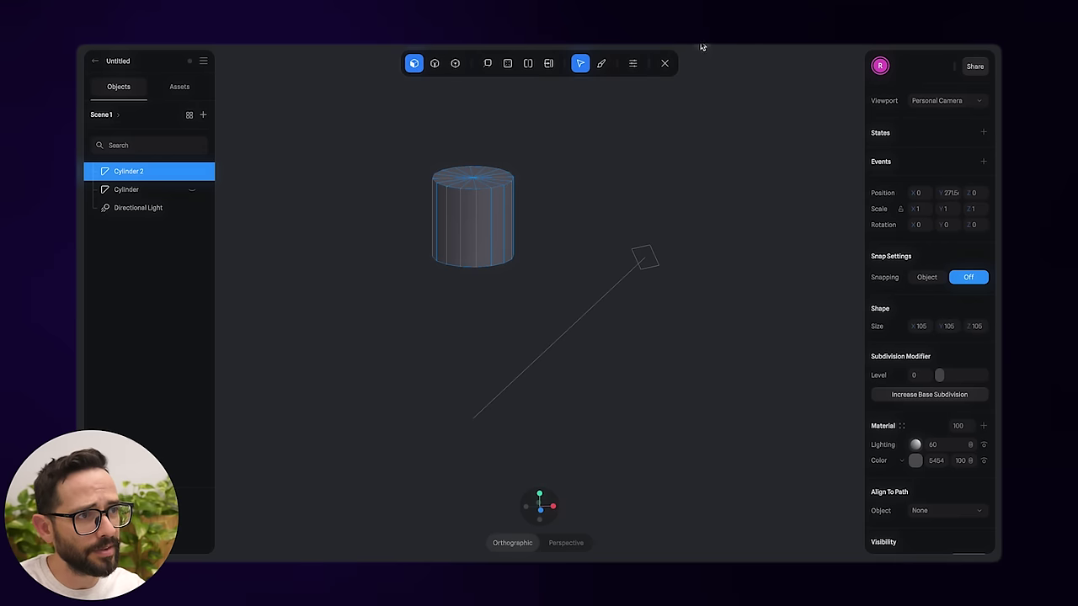
left_click(633, 64)
left_click(719, 181)
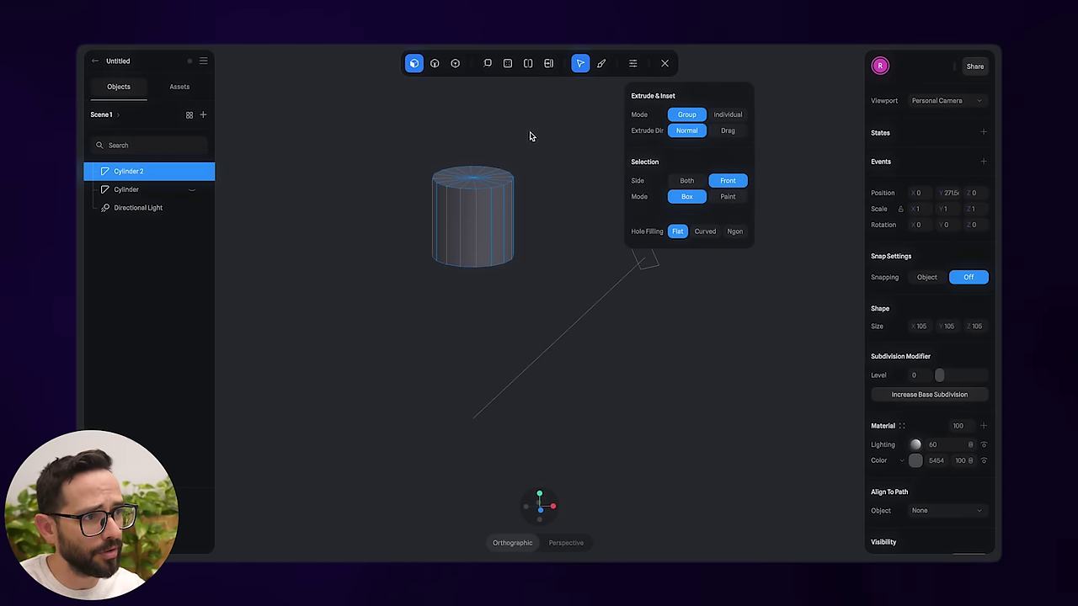
left_click(524, 134)
left_click(448, 171)
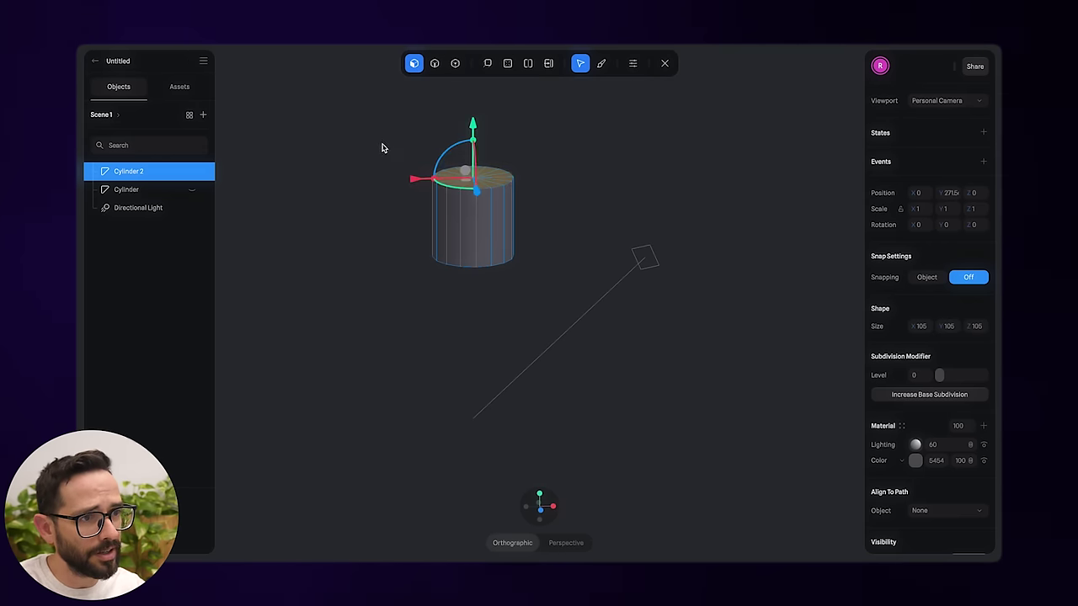
- Extrude the cap's top faces upward in several short sections, to an overall height of about 168.3
left_click_drag(383, 149, 392, 151, "alt")
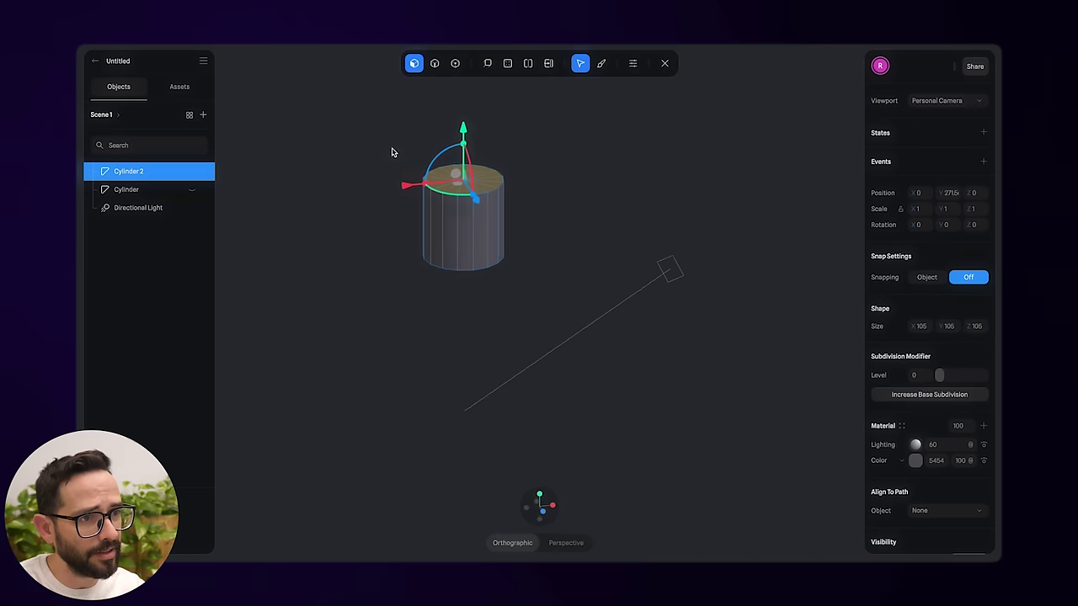
left_click(489, 63)
mouse_move(462, 128)
left_mouse_down()
mouse_move(464, 87)
mouse_move(468, 126)
mouse_move(469, 117)
left_mouse_up()
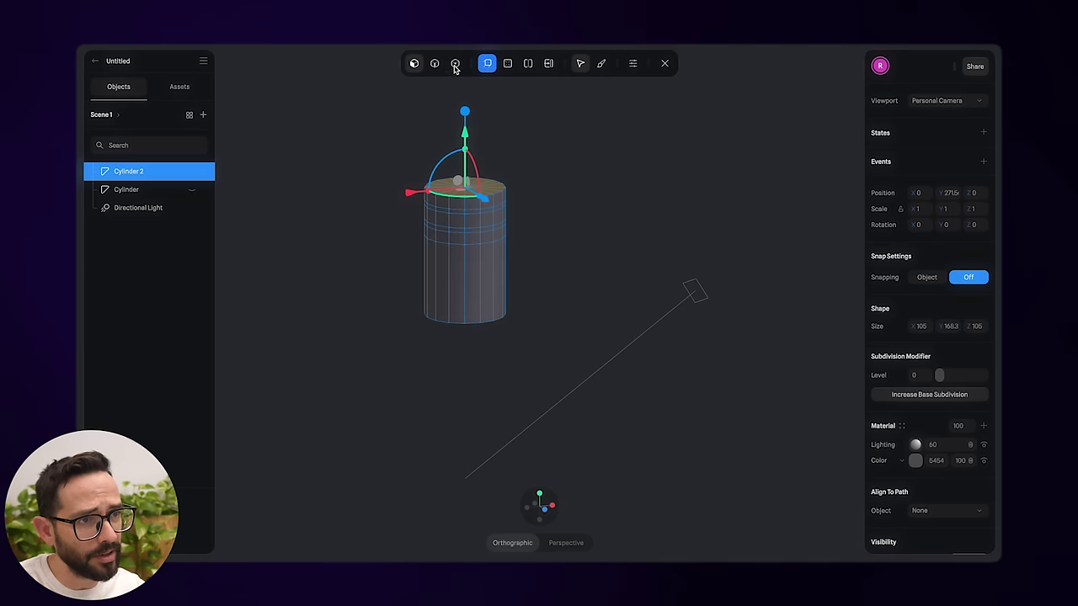
- Select the full ring of faces in the upper band of the cap and scale it outward to about 145.3 wide as a rim
left_click(413, 64)
left_click(636, 64)
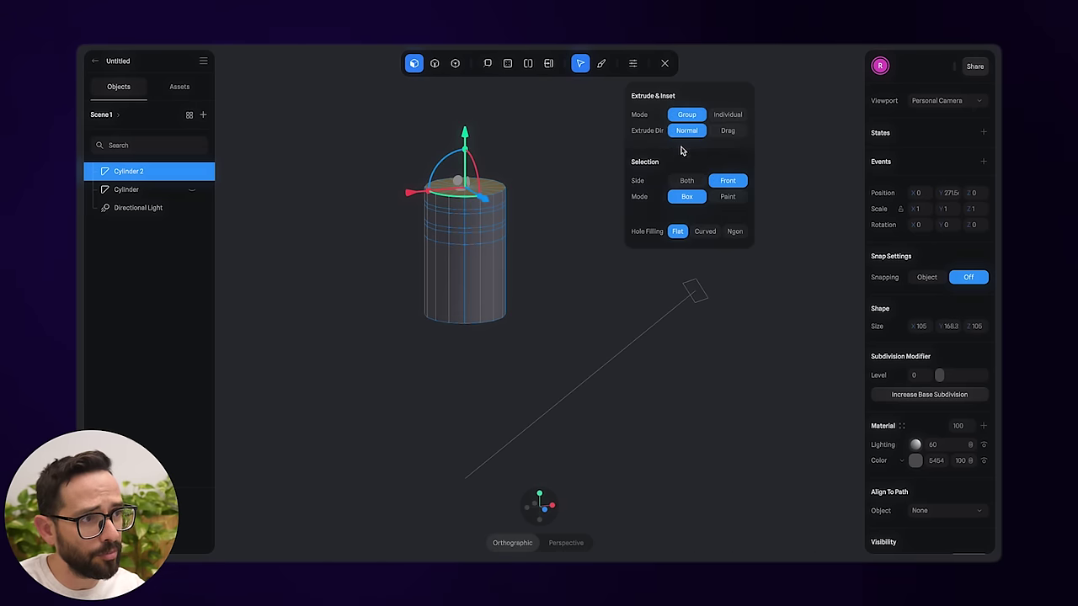
left_click_drag(393, 209, 527, 226)
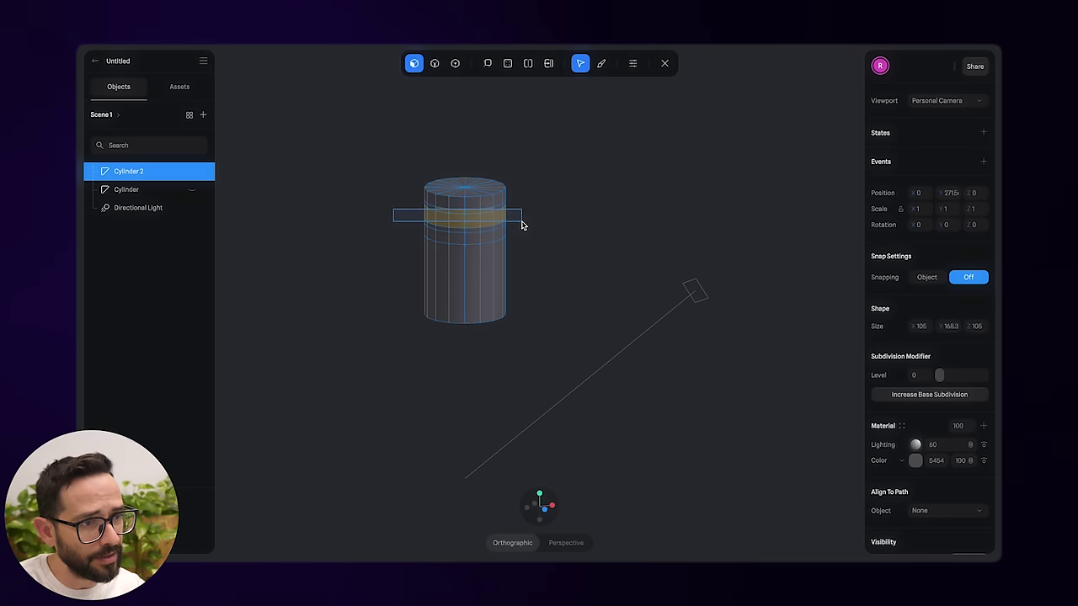
left_click(359, 258)
left_click_drag(359, 257, 520, 221, "alt")
left_click_drag(333, 224, 339, 241)
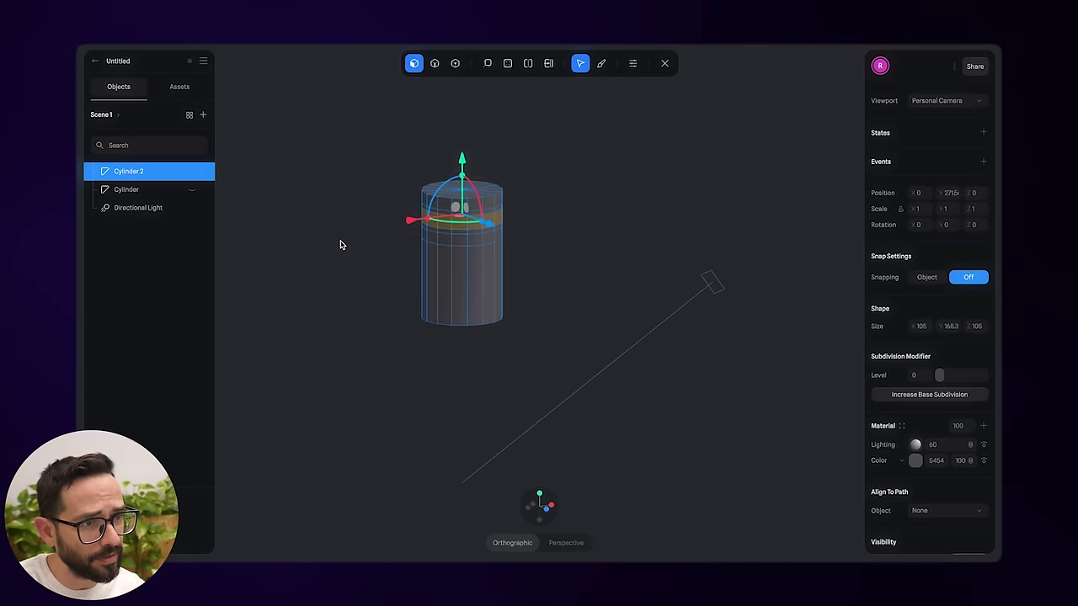
left_click_drag(424, 225, 419, 228)
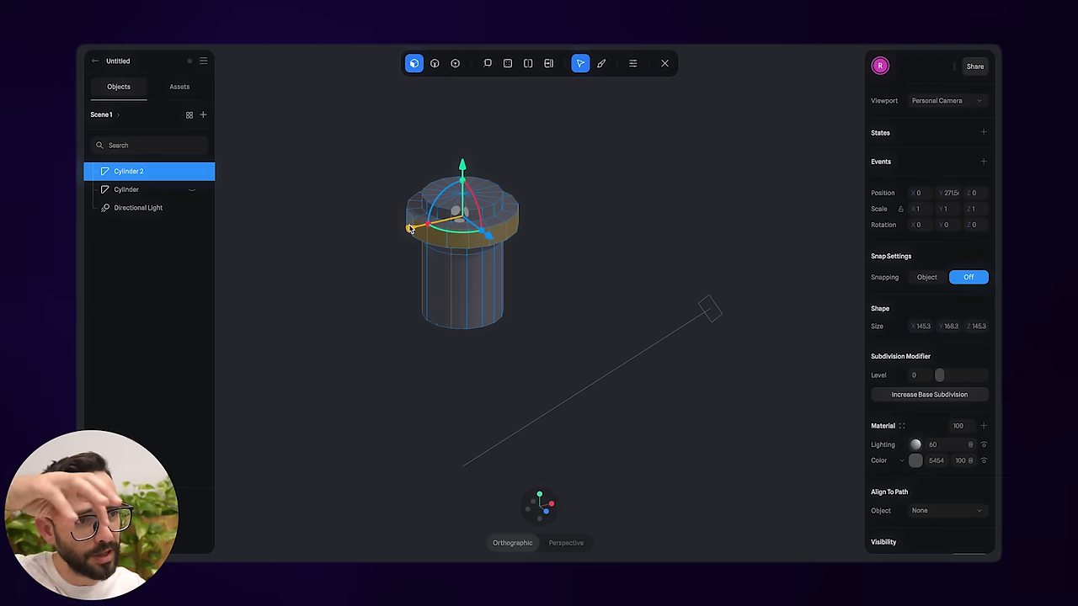
- Select all the triangular faces on the underside of the cap, seen from below
left_click_drag(369, 291, 474, 272)
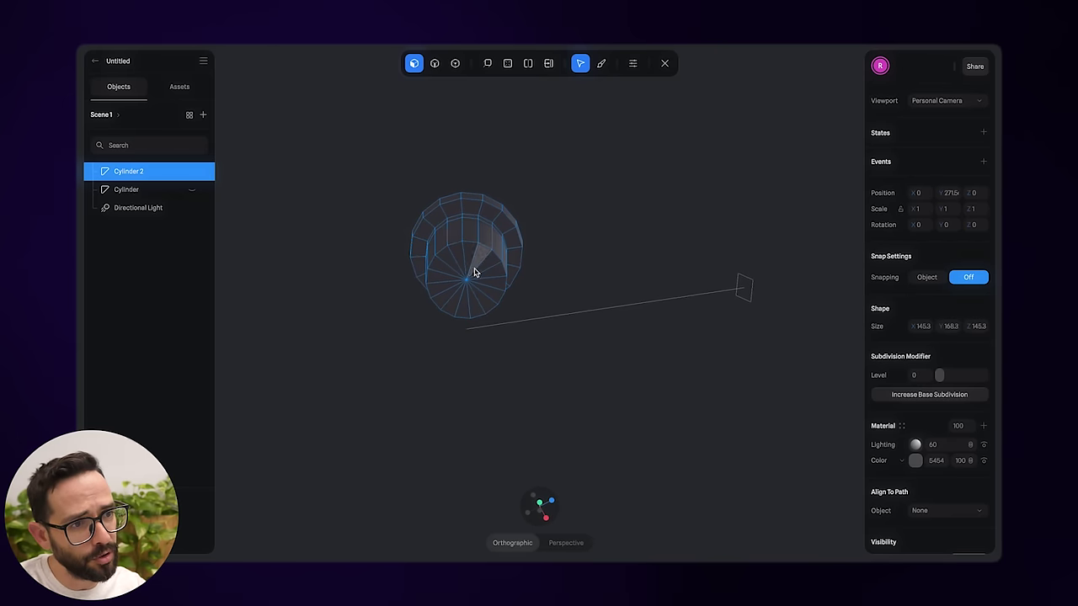
left_click_drag(546, 407, 443, 363)
left_click_drag(389, 220, 538, 358)
key("Escape")
left_click(491, 246)
left_click(473, 251, "shift")
left_click(464, 251, "shift")
left_click(458, 255, "shift")
left_click(452, 261, "shift")
left_click(446, 267, "shift")
left_click(447, 278, "shift")
left_click(455, 290, "shift")
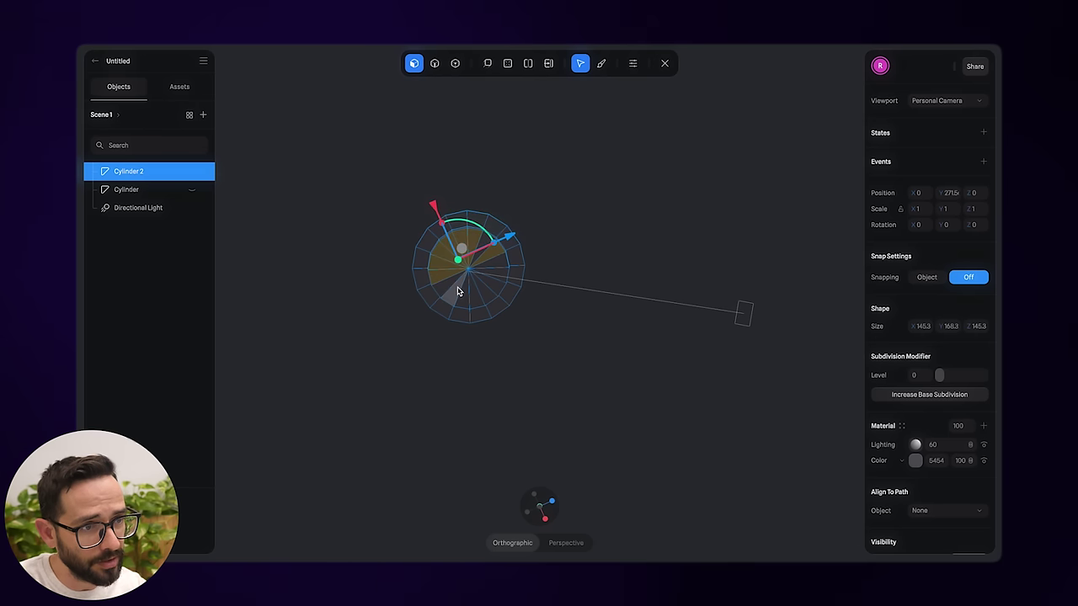
left_click(467, 292, "shift")
left_click(477, 292, "shift")
left_click(488, 293, "shift")
left_click(497, 281, "shift")
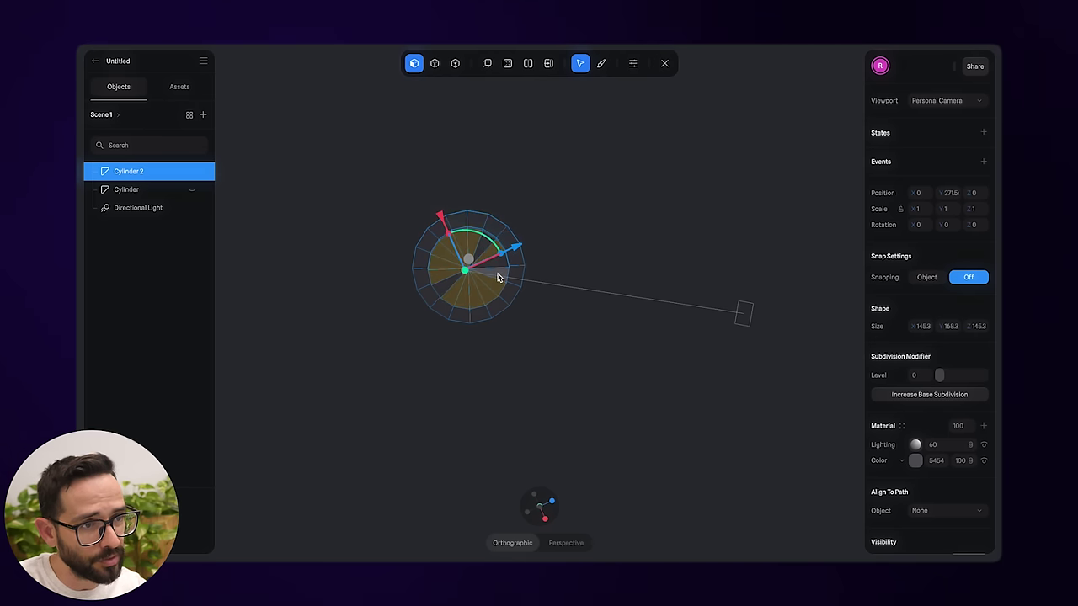
- Extrude the underside faces slightly downward with a narrower outline, then extrude them up inside to hollow the cap
left_click_drag(364, 247, 358, 277, "alt")
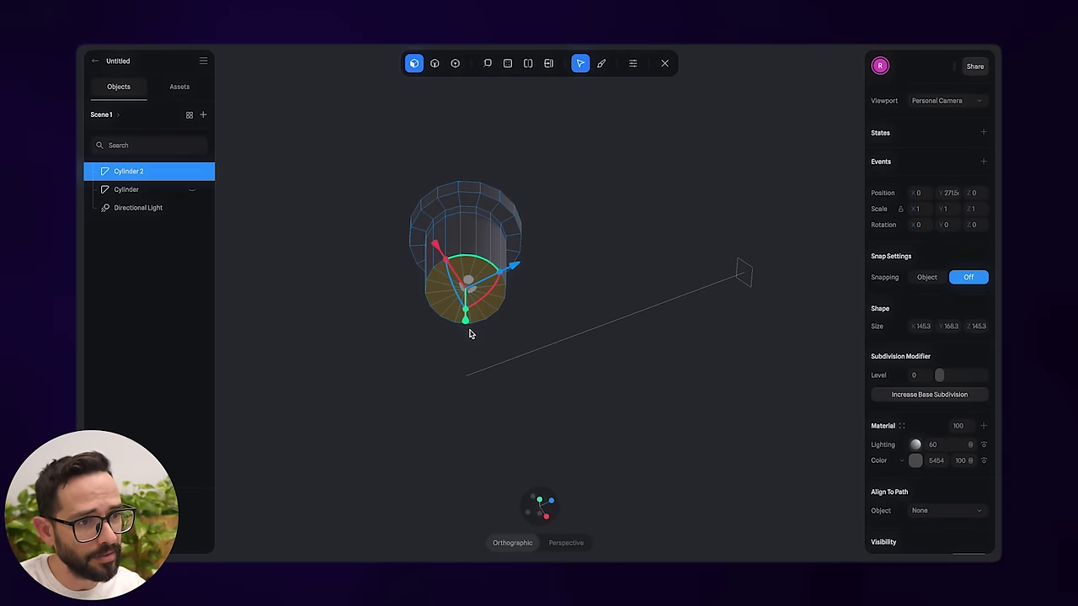
left_click(490, 69)
left_click_drag(466, 331, 465, 334)
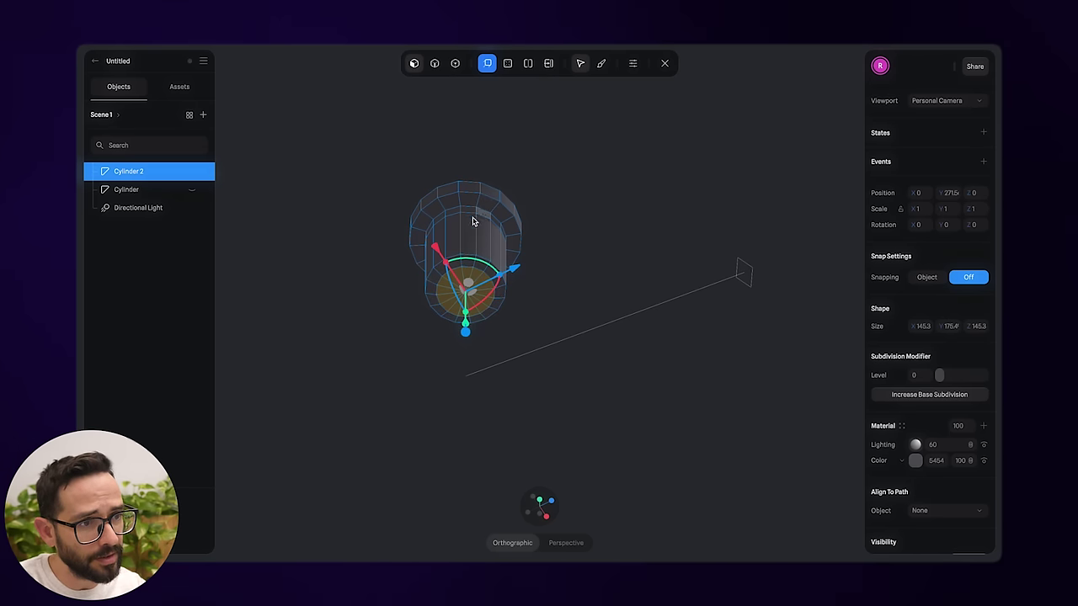
left_click_drag(466, 335, 468, 296)
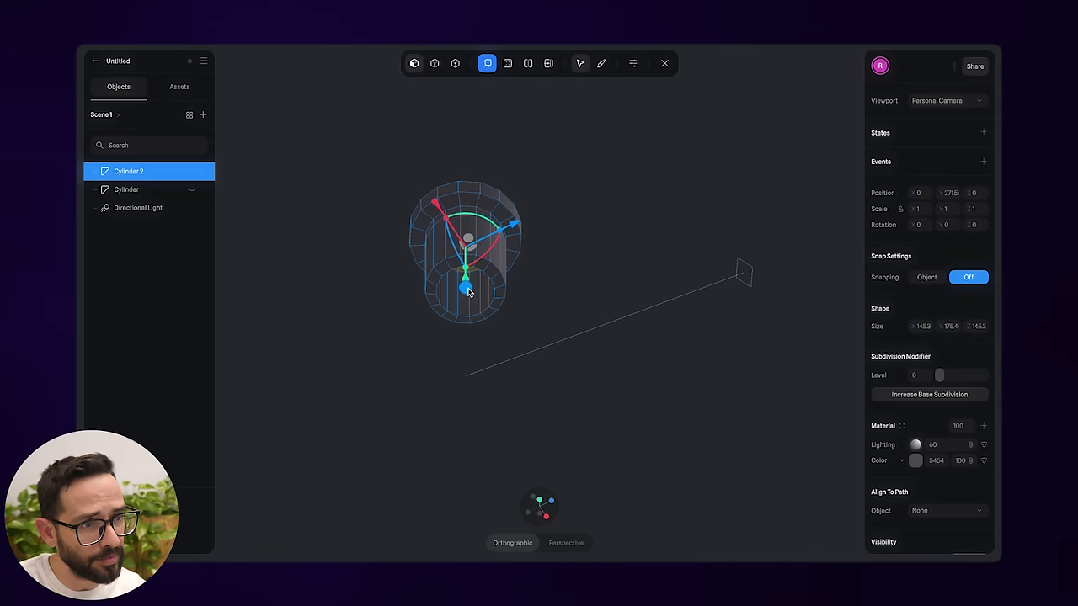
left_click_drag(363, 281, 361, 302, "alt")
mouse_move(362, 306)
right_mouse_down()
mouse_move(349, 368)
mouse_move(368, 262)
mouse_move(363, 303)
right_mouse_up()
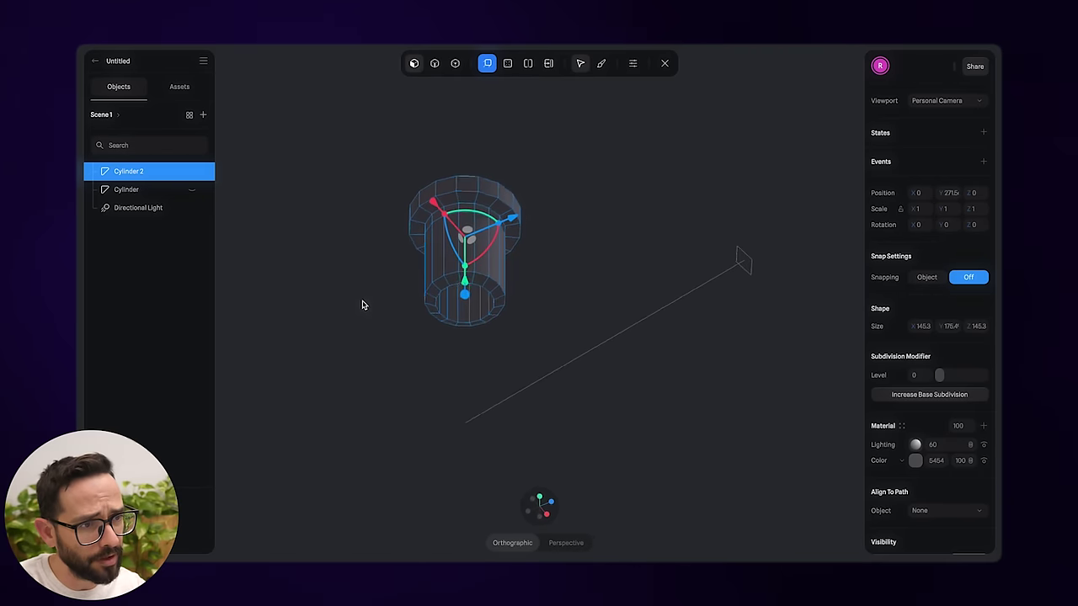
- Finish editing the cap mesh and set its subdivision level to 1
left_click(663, 65)
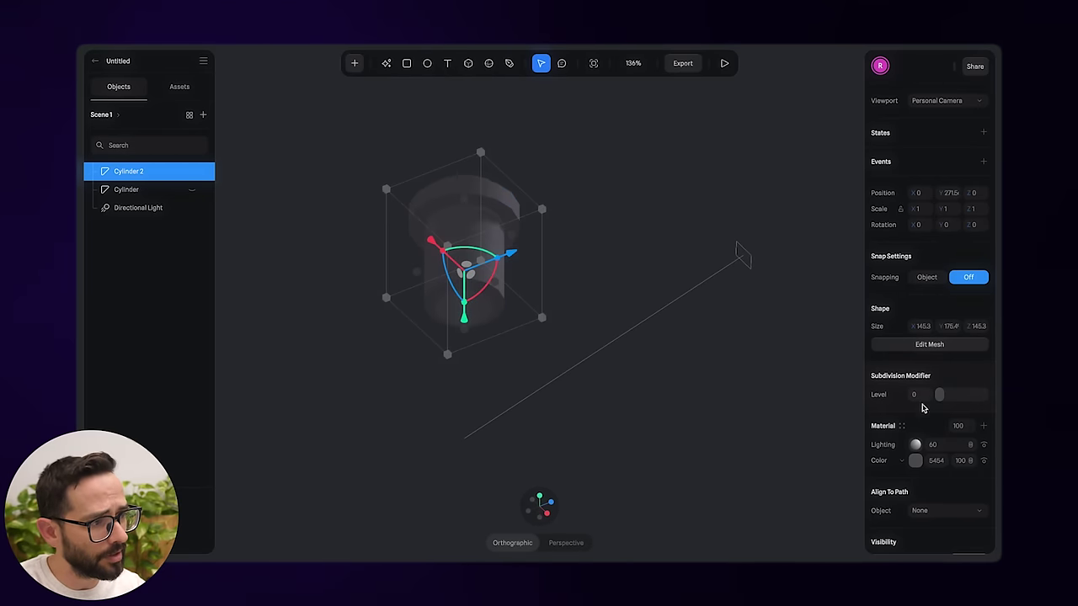
left_click_drag(944, 394, 949, 394)
right_click_drag(618, 260, 530, 267)
- Show the bottle object again and scale the cap uniformly to 1.02
left_click(193, 192)
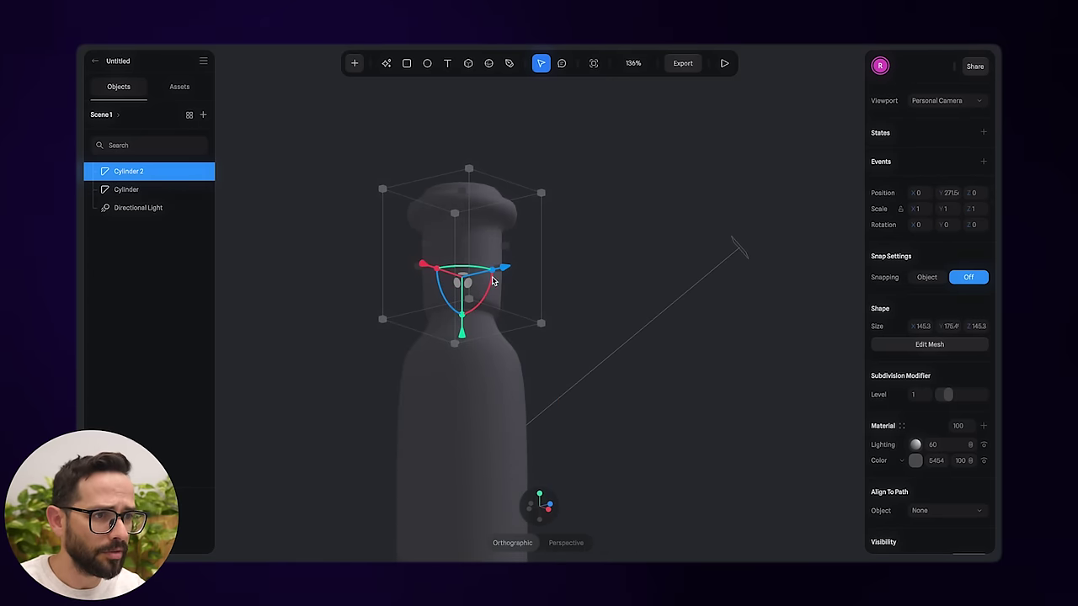
left_click_drag(493, 272, 490, 272)
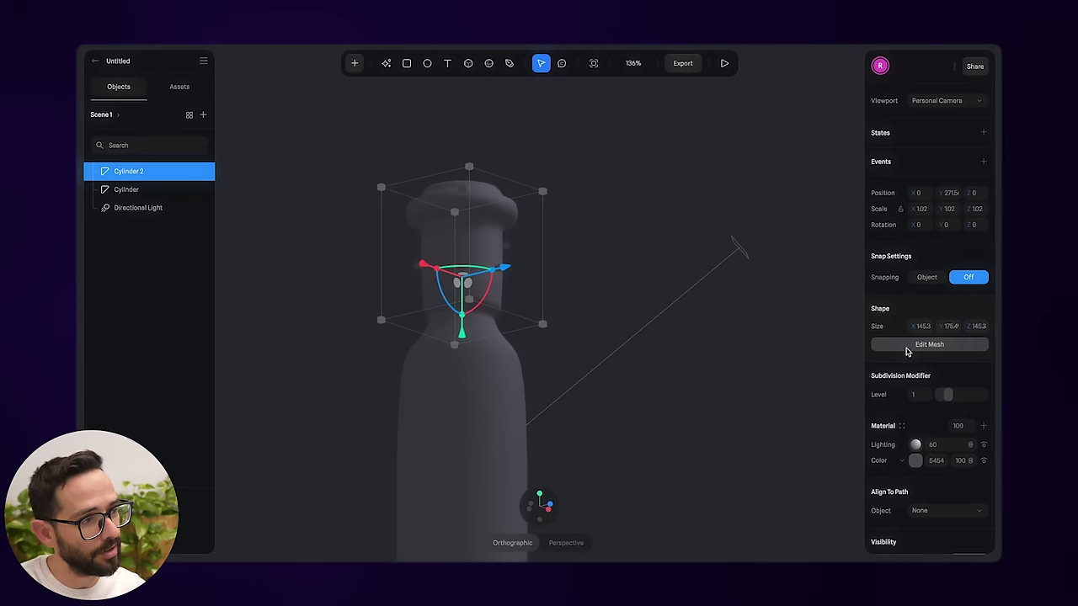
- Shorten the cap by selecting its upper points, with selection side set to Both, and moving them down in the mesh
left_click(919, 346)
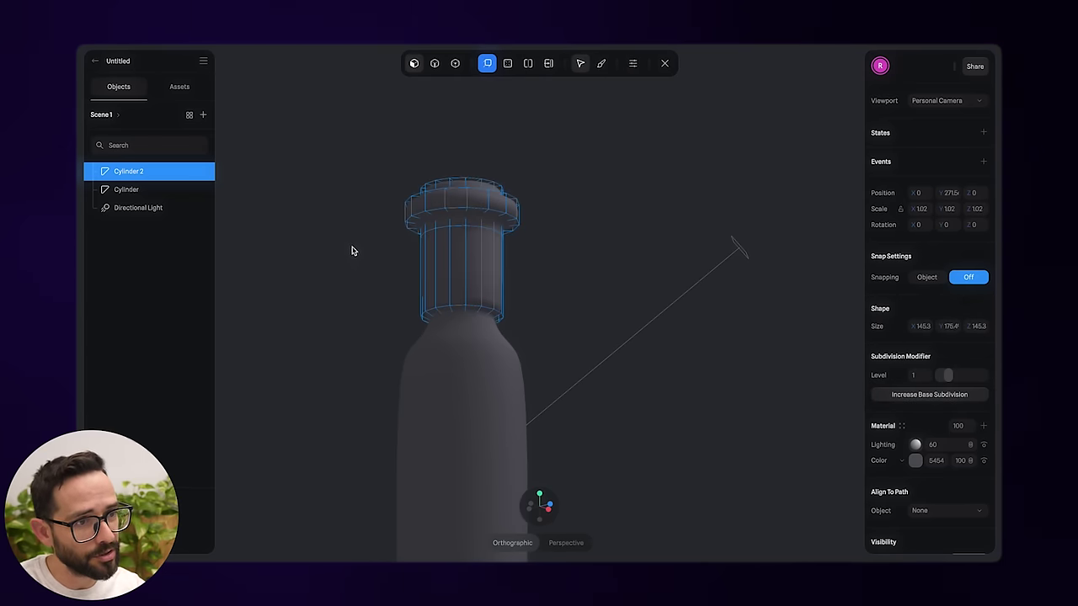
left_click(633, 63)
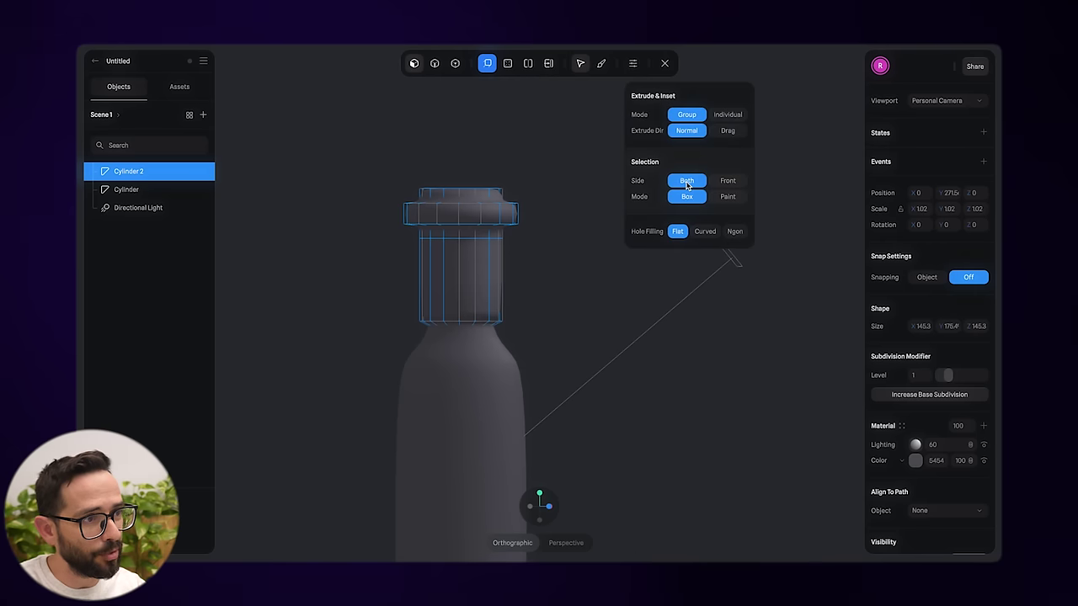
left_click(455, 63)
left_click_drag(361, 151, 564, 269)
left_click_drag(461, 162, 458, 197)
- Lengthen the bottle body by moving its bottom faces down and add an edge loop around the stretched section
left_click_drag(815, 519, 404, 392)
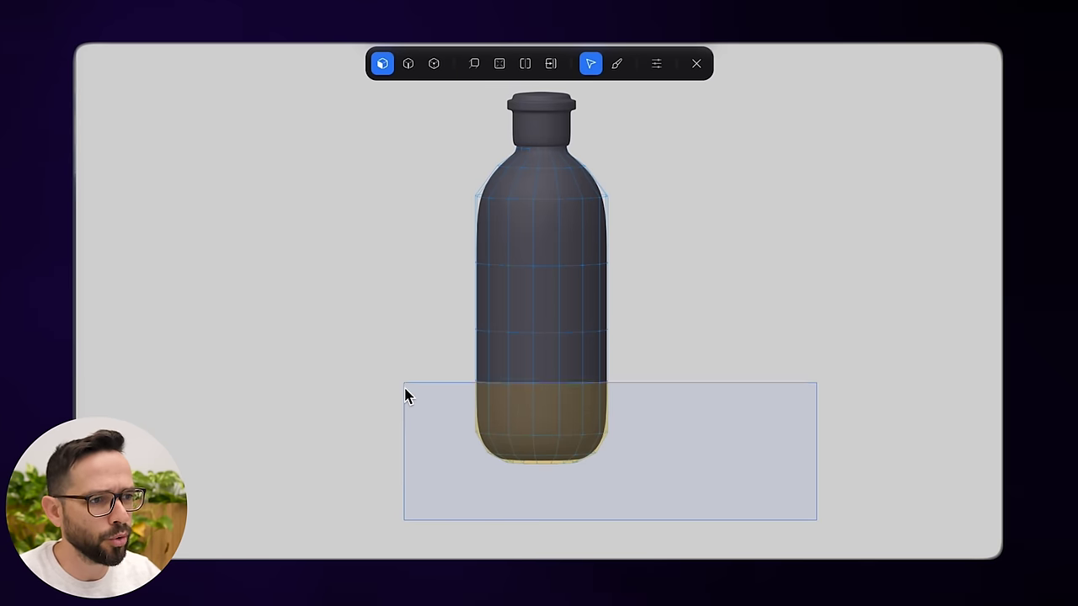
left_click_drag(541, 378, 542, 439)
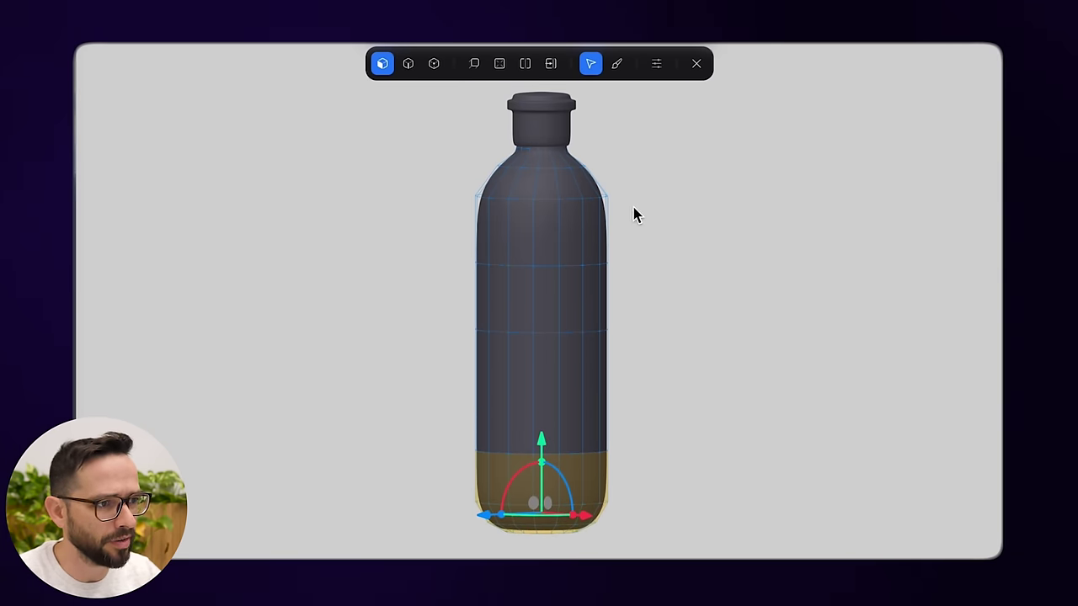
left_click(524, 63)
left_click(525, 396)
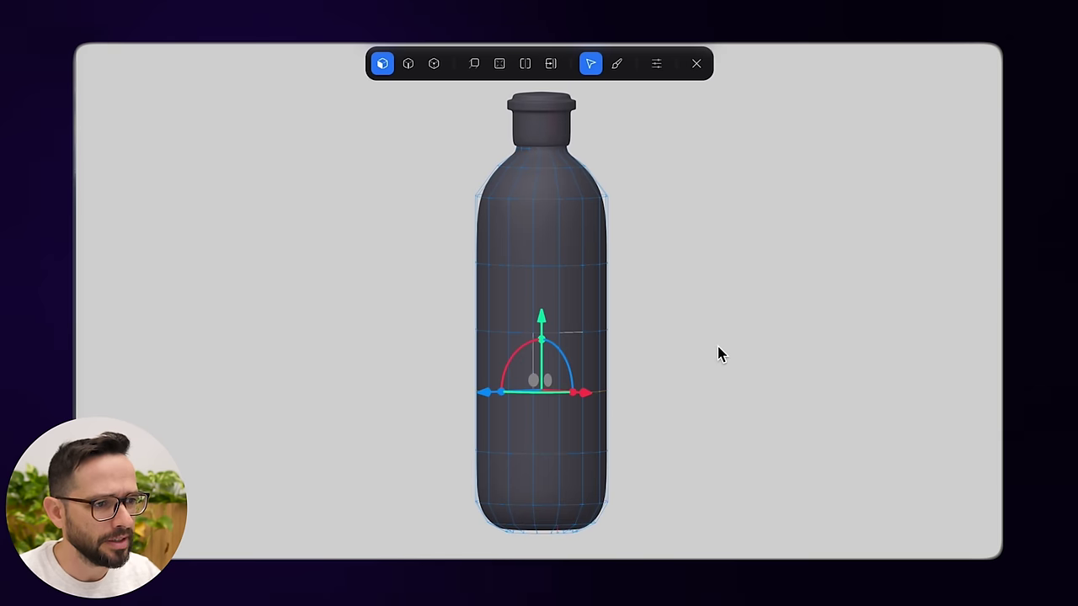
key("Escape")
double_click(587, 436)
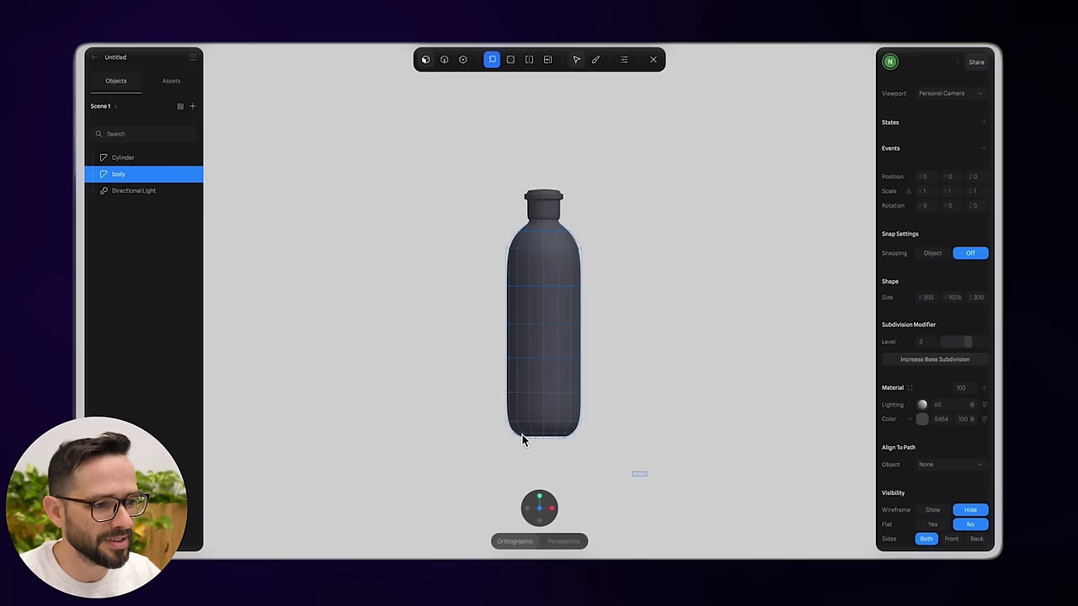
left_click_drag(523, 438, 477, 425)
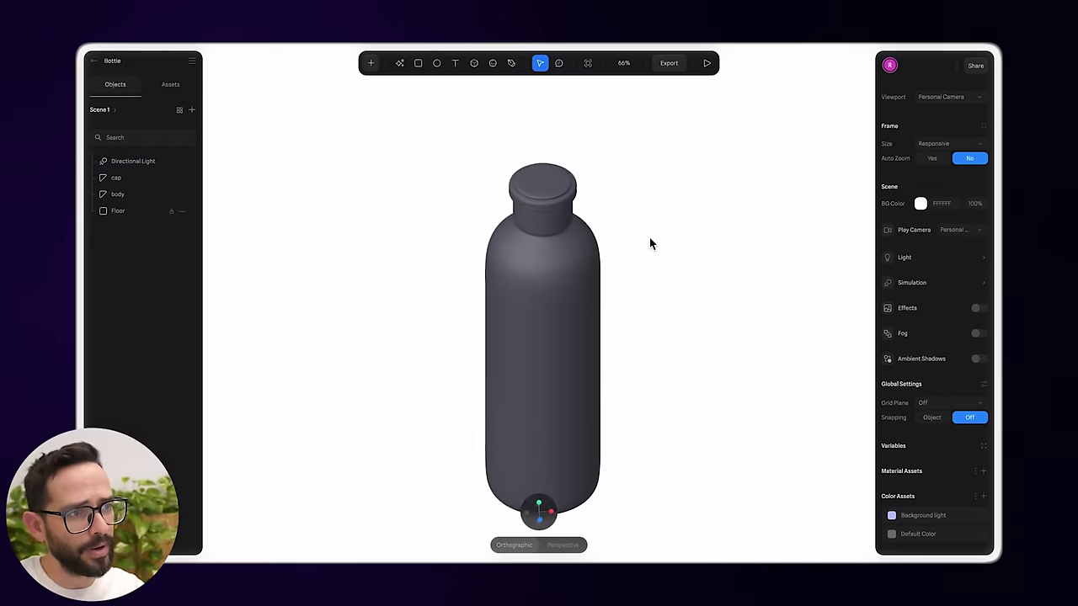
- Change the bottle body's material colour to a deep, saturated blue
right_click_drag(644, 206, 638, 231)
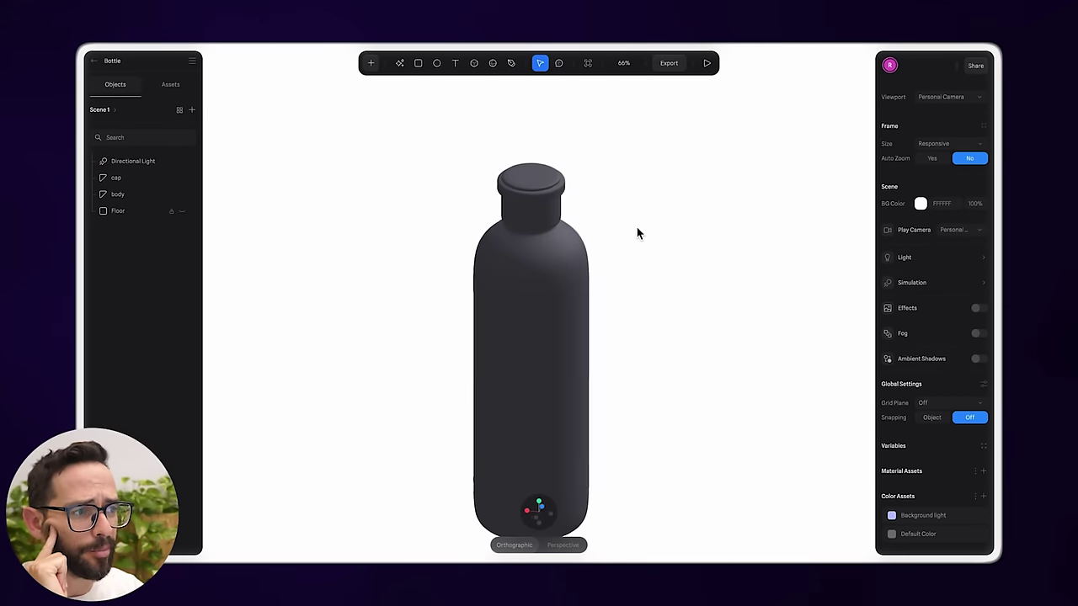
left_click(543, 264)
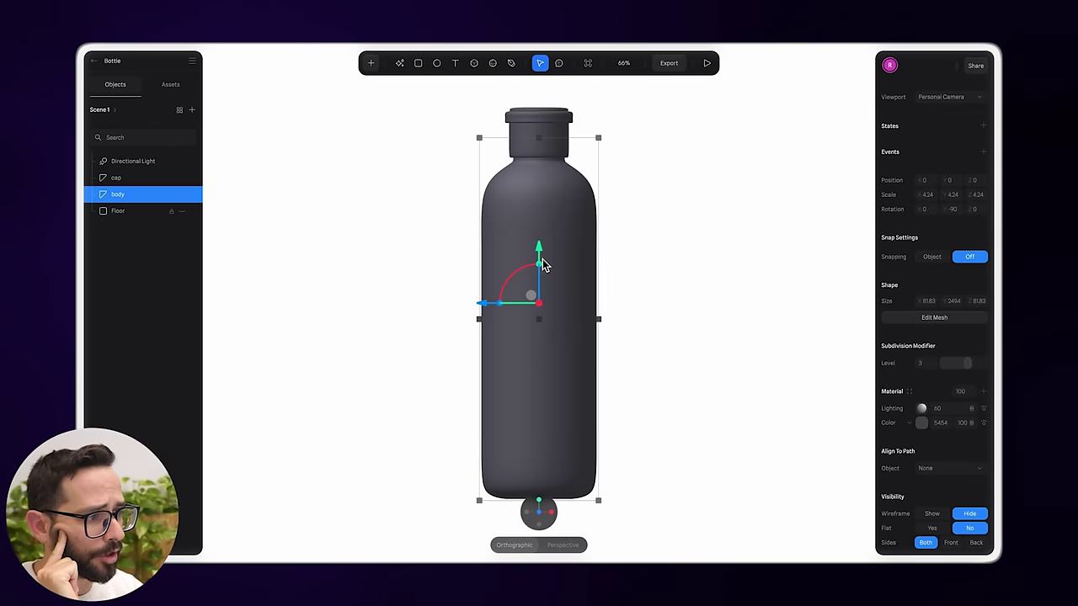
left_click(922, 422)
left_click_drag(935, 440, 955, 488)
left_click(943, 424)
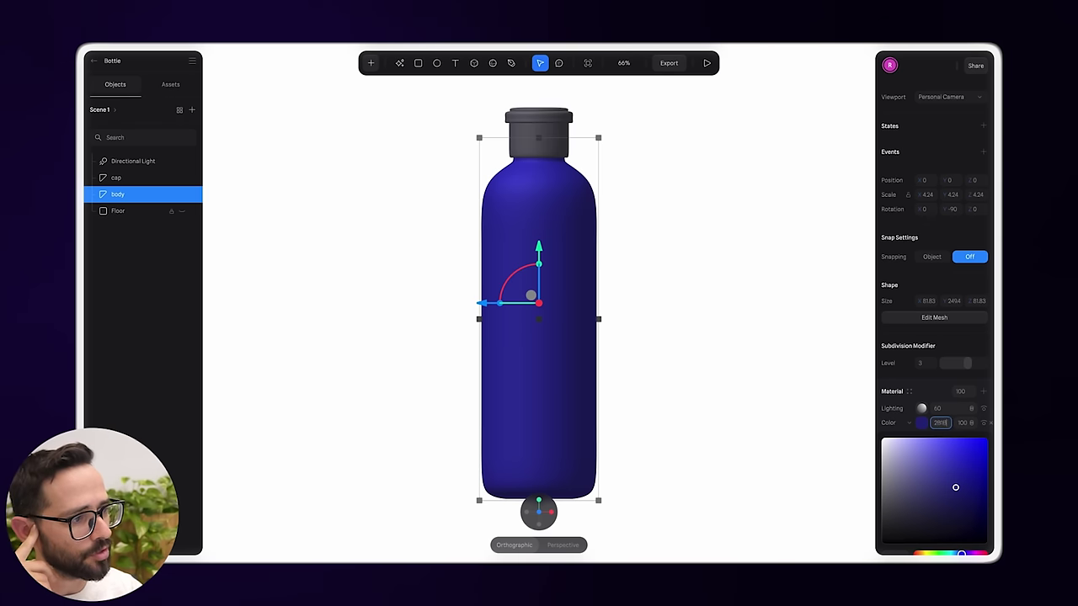
left_click(971, 468)
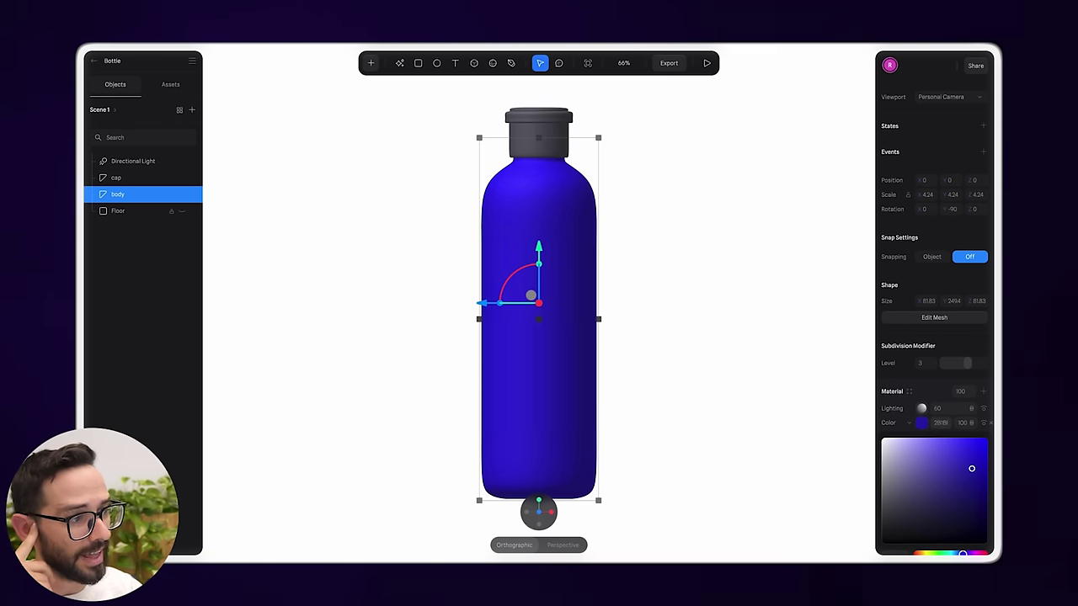
- Add a Matcap material layer to the bottle body using the black glossy library image with curved white highlights
left_click(984, 392)
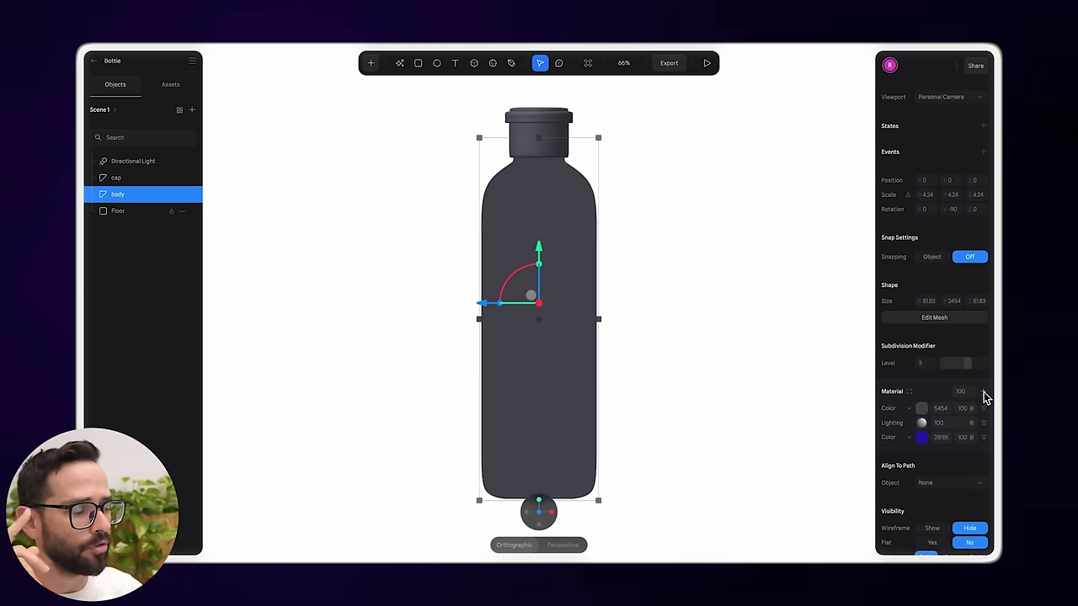
left_click(909, 409)
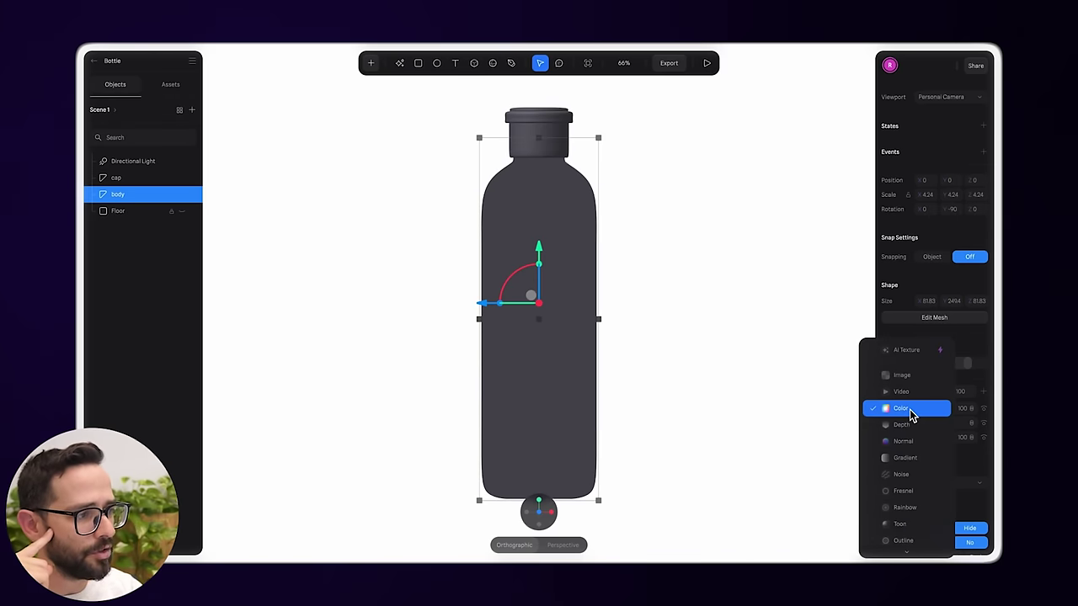
left_click(924, 515)
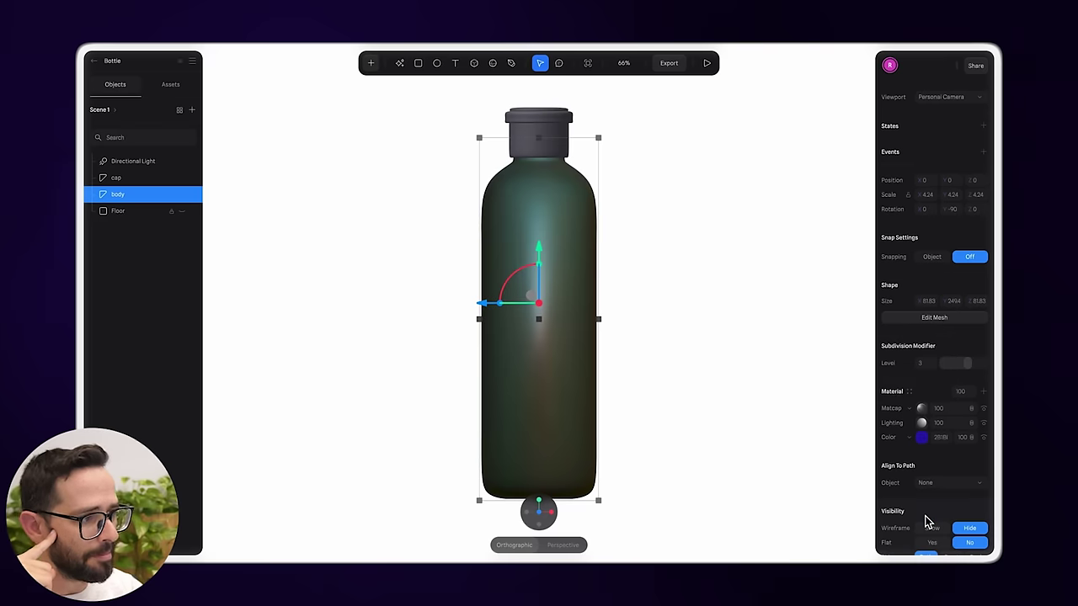
left_click(921, 408)
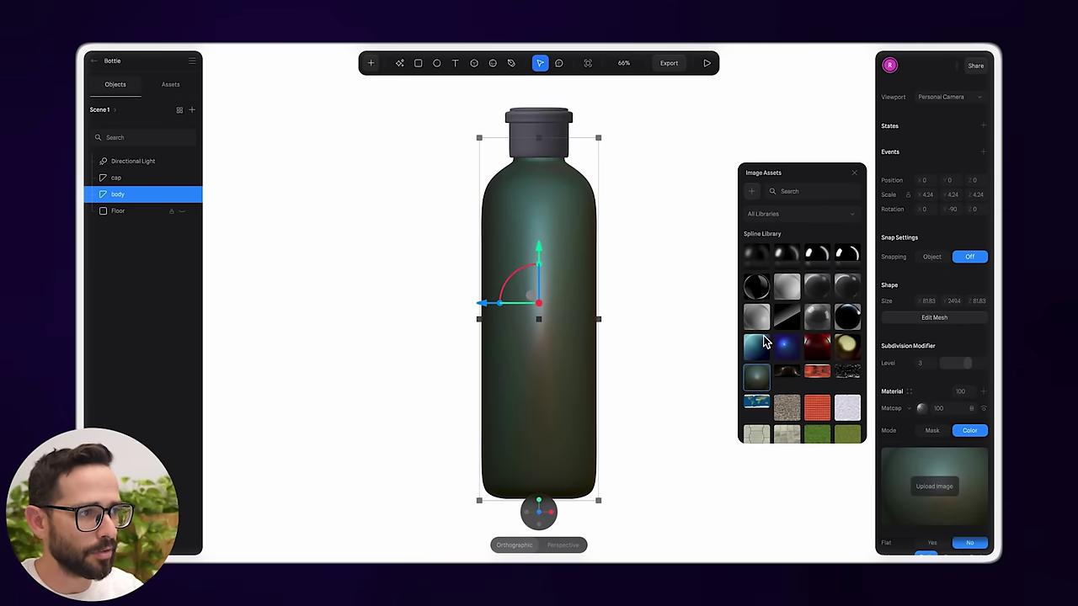
left_click(821, 259)
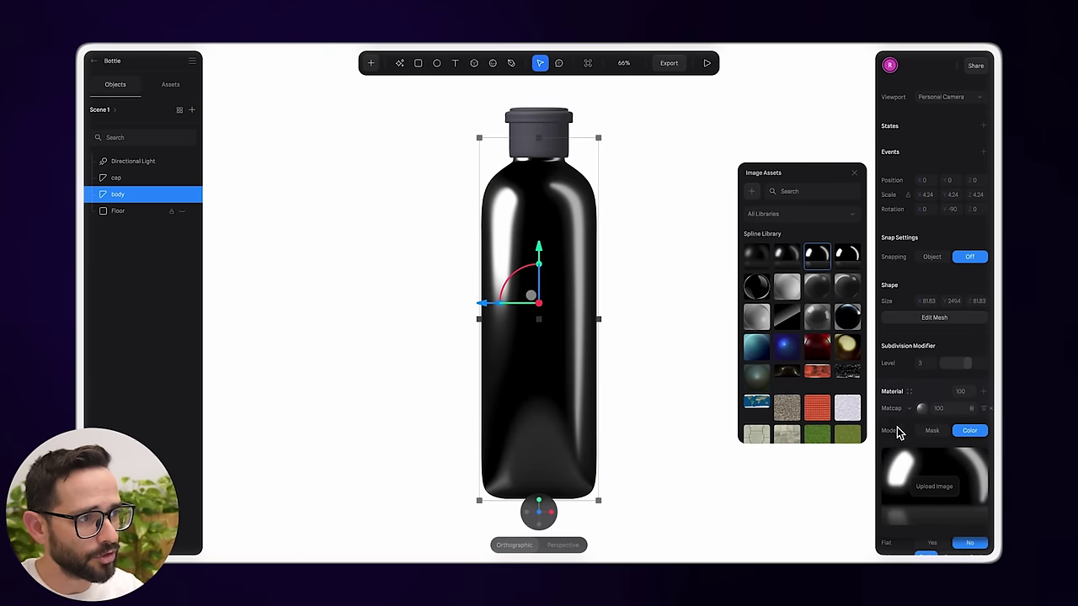
- Set the Matcap layer's blending mode to Screen and its opacity to 50
left_click(921, 410)
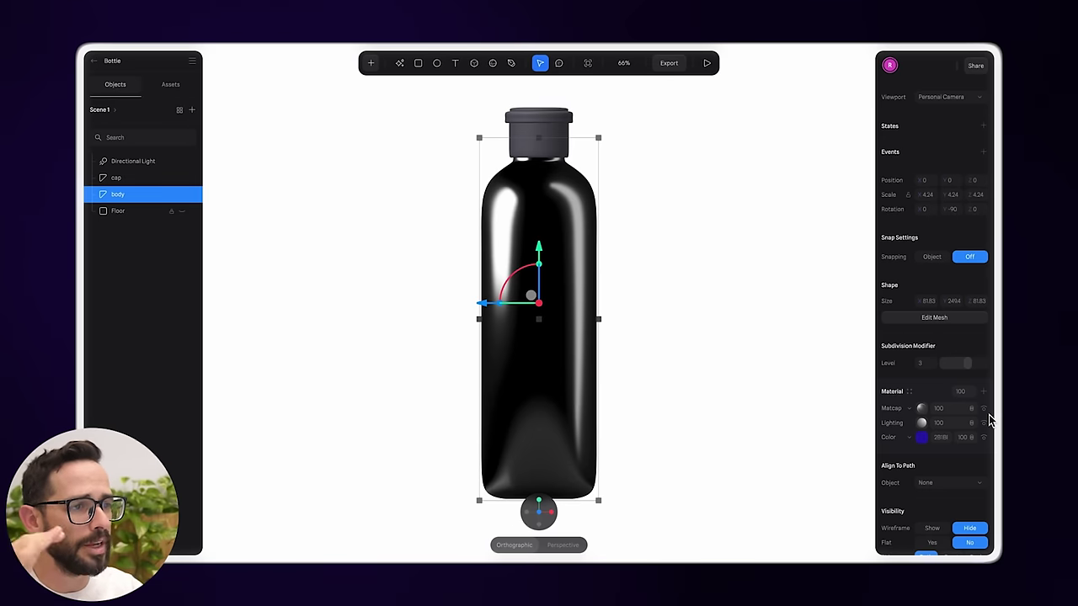
left_click(921, 410)
left_click(921, 410)
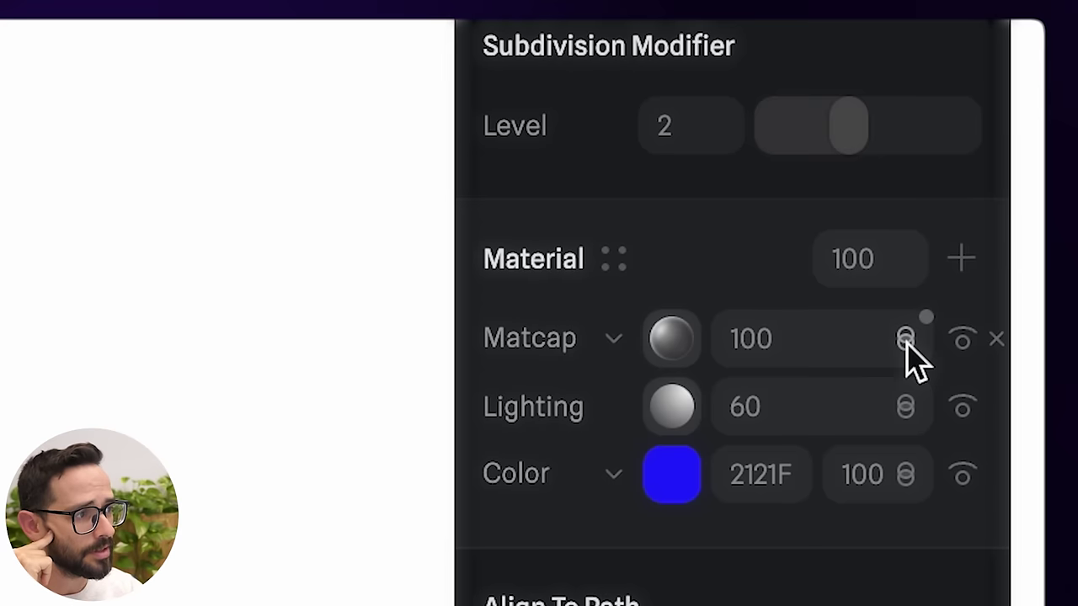
left_click(906, 338)
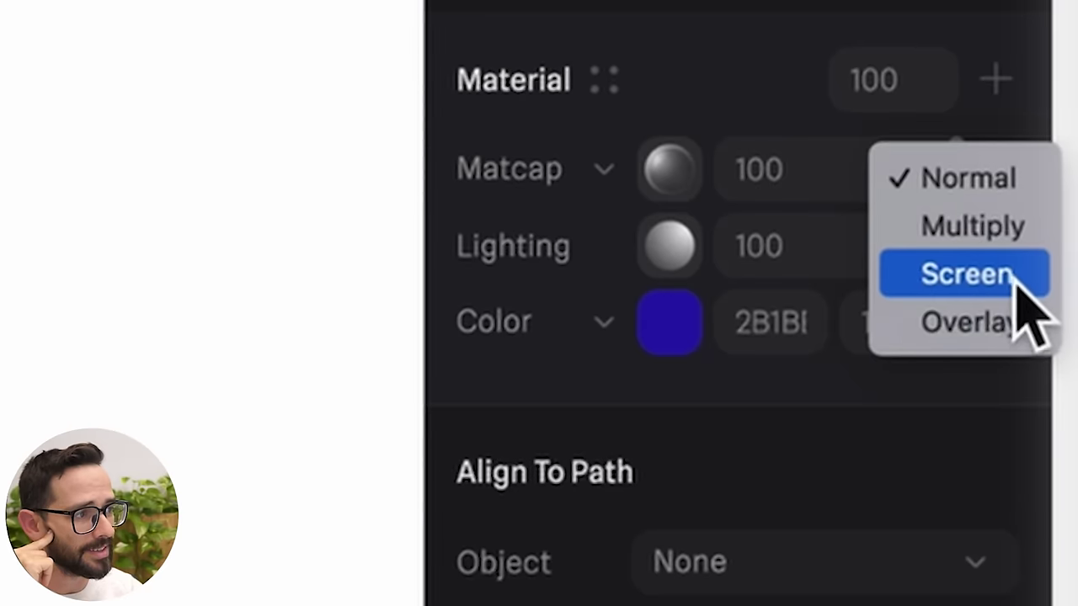
left_click(1000, 459)
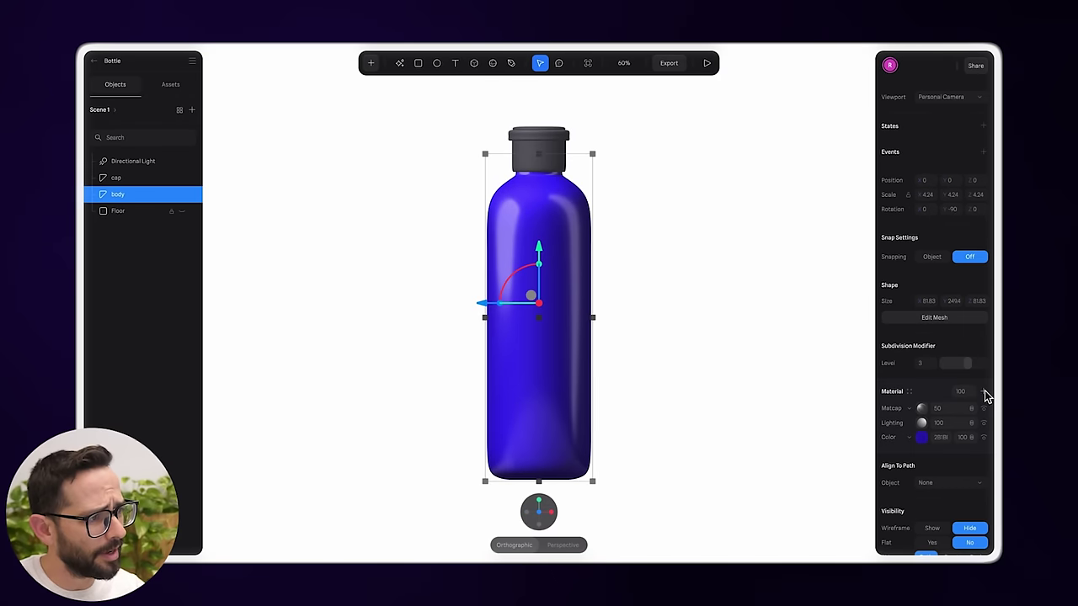
- Add a Fresnel layer on top of the bottle body's material and set its blending mode to Overlay
left_click(983, 422)
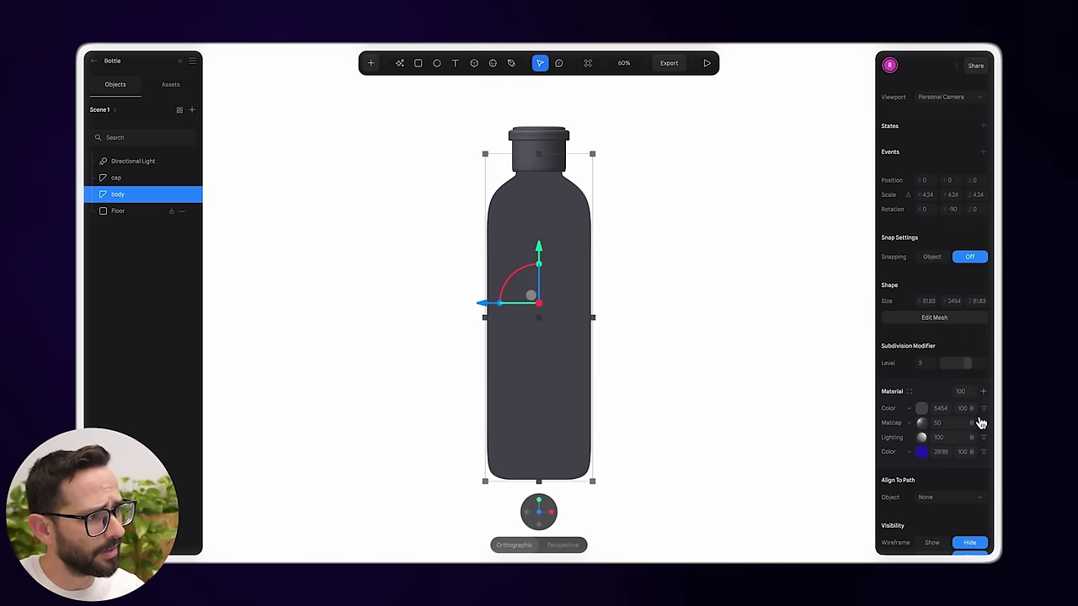
left_click(910, 411)
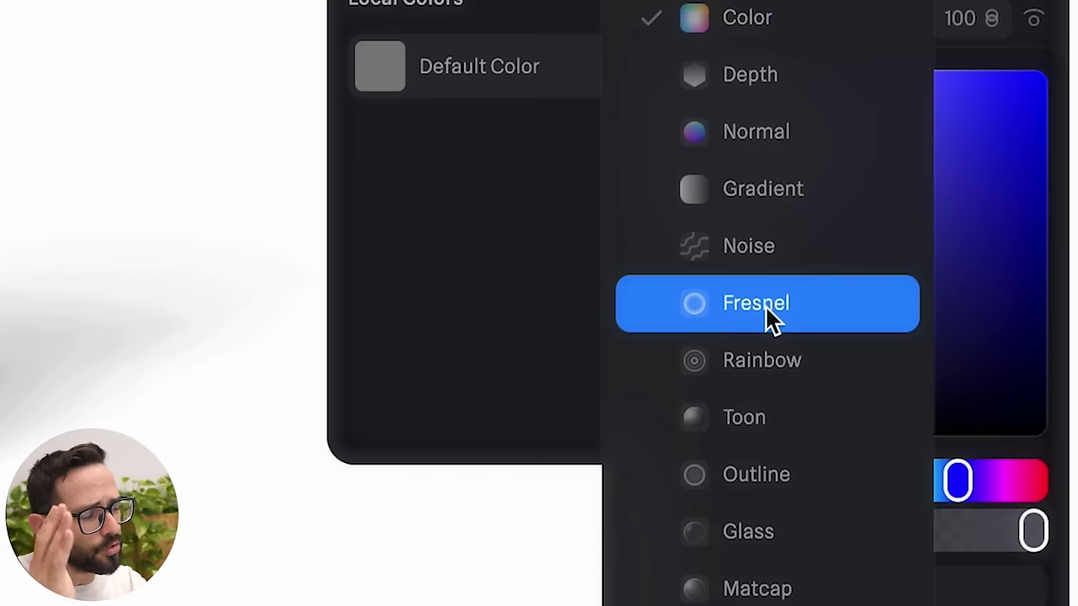
left_click(768, 313)
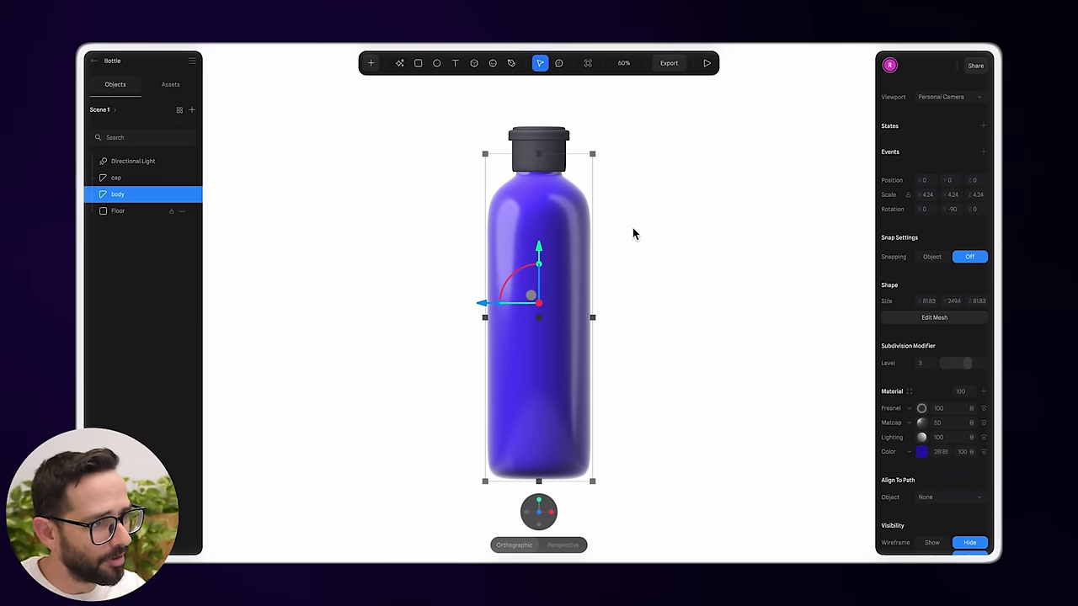
left_click(971, 409)
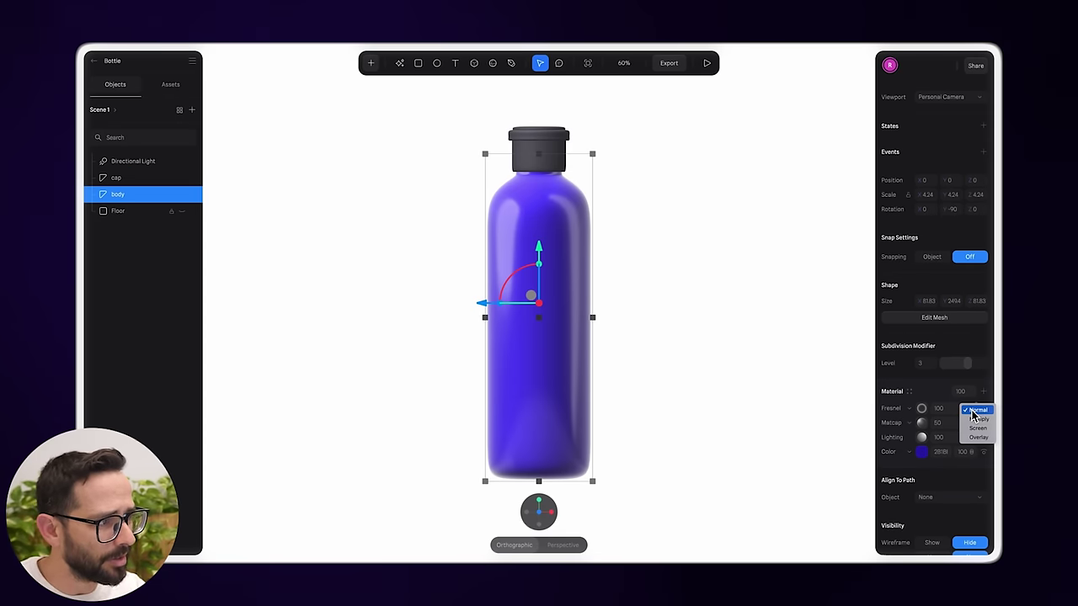
left_click(974, 438)
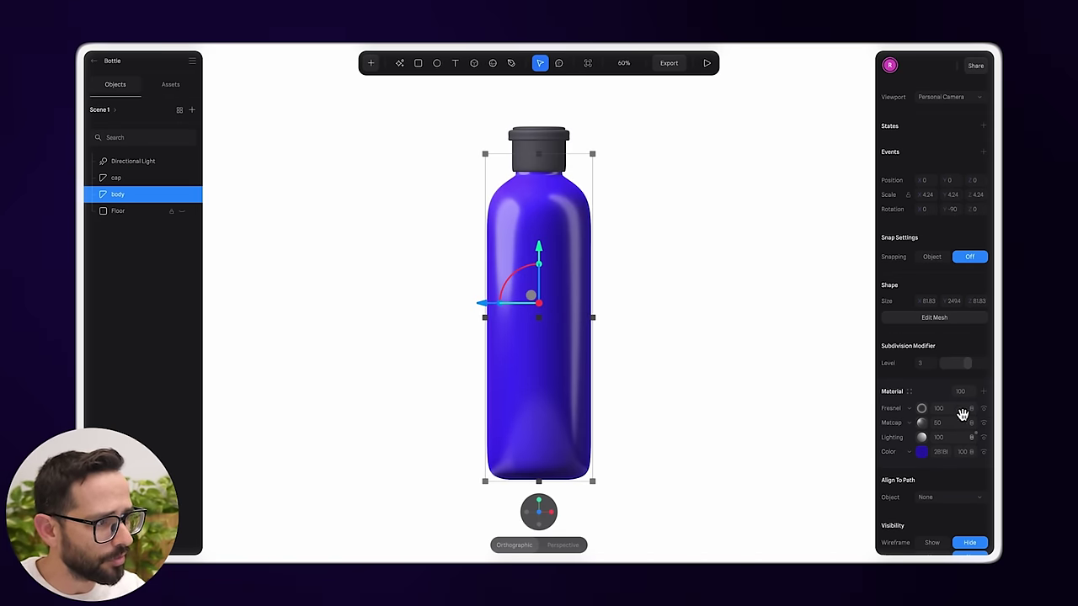
- Set the Fresnel layer's colour to C0C9FF
left_click(922, 409)
left_click(956, 454)
type("C0C")
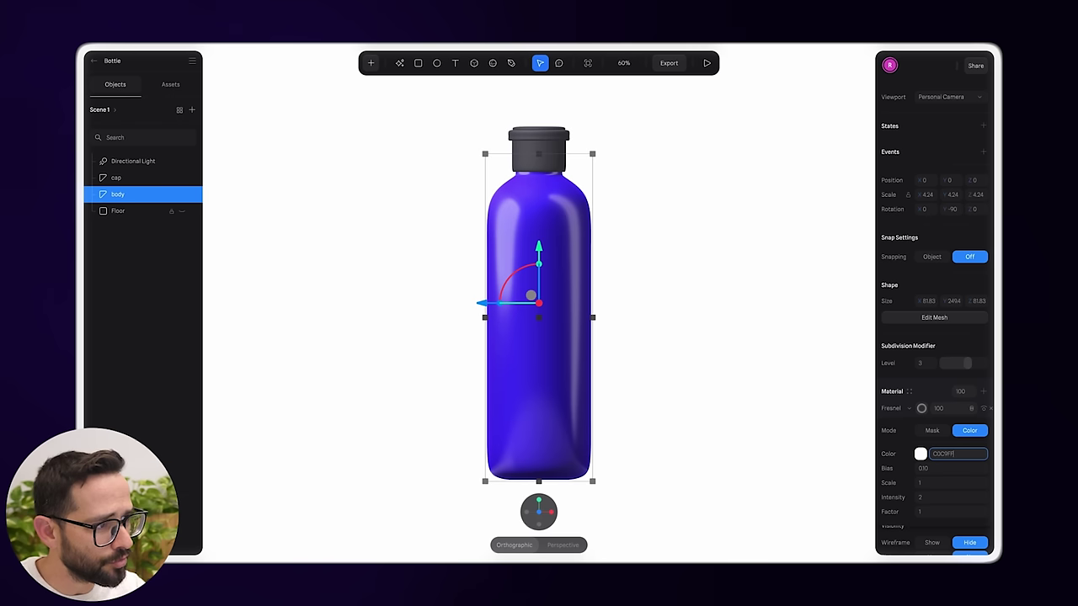
key("Return")
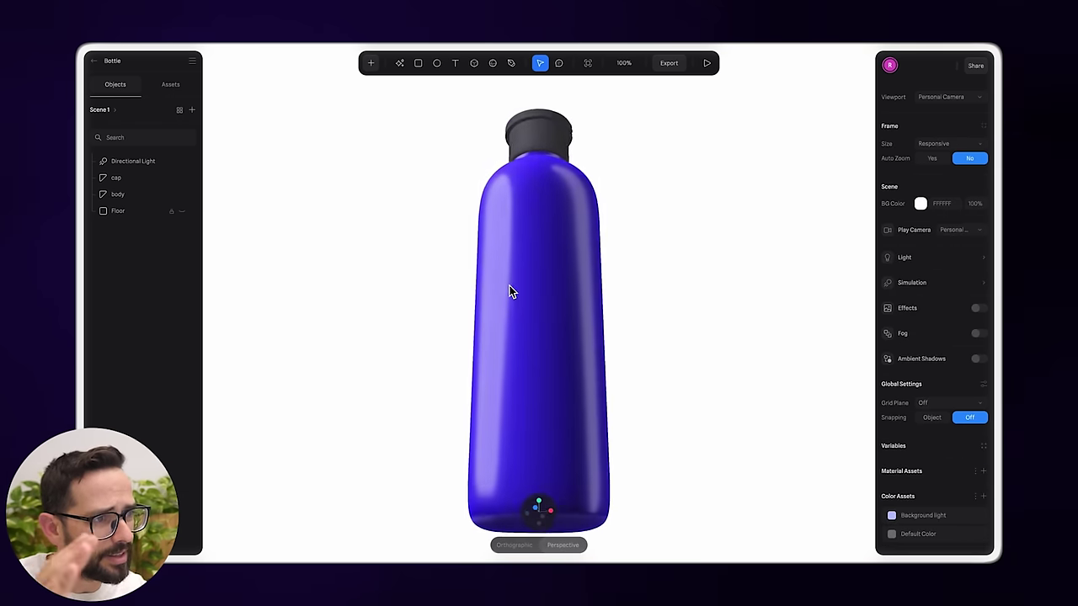
- Orbit around the bottle to inspect its reflections, and reset to the orthographic front view
left_click_drag(510, 288, 624, 446, "alt")
left_click(514, 545)
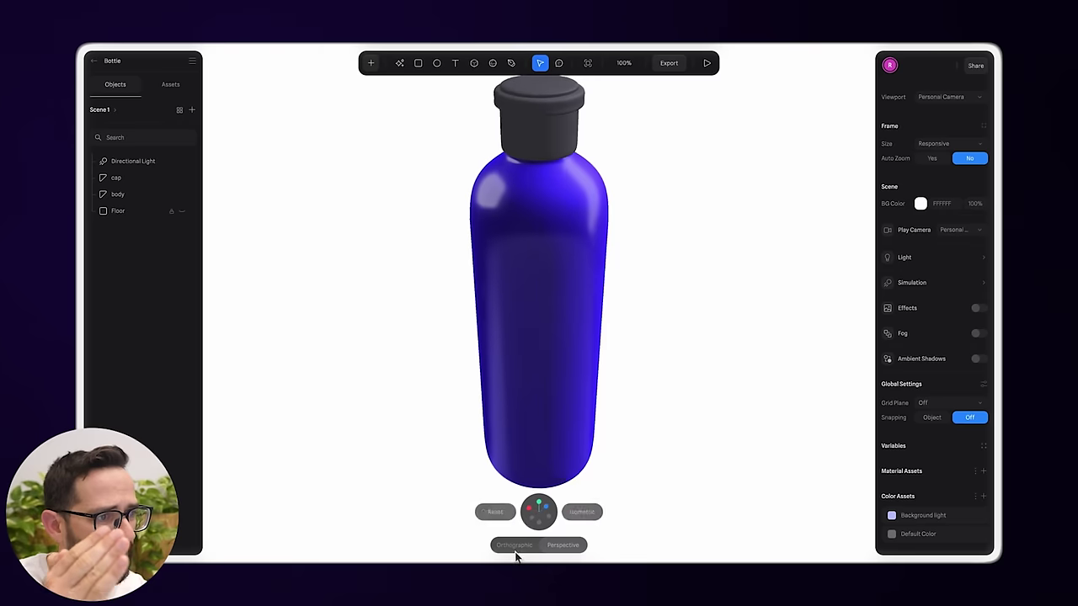
left_click(497, 512)
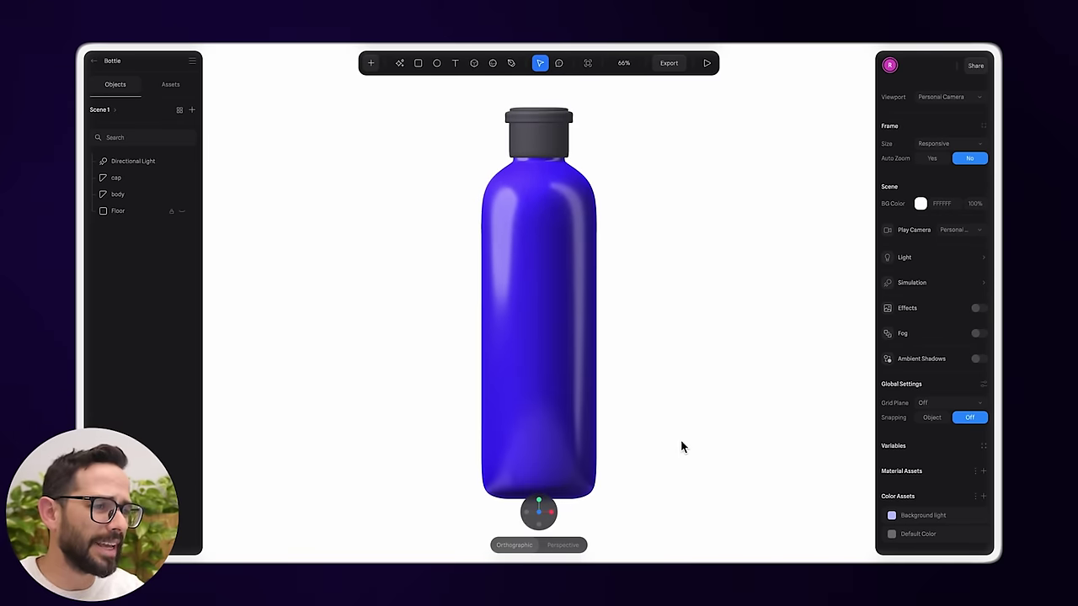
- Select the bottle body and examine the Bump Map option in its Lighting layer settings
left_click(543, 364)
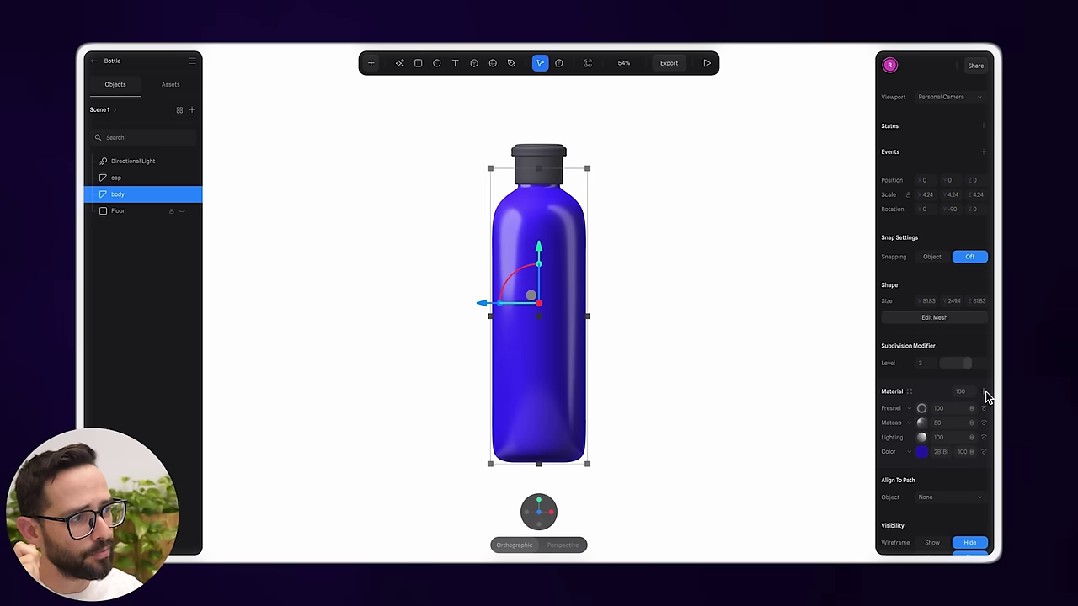
left_click(923, 439)
scroll(933, 478, "down", 2)
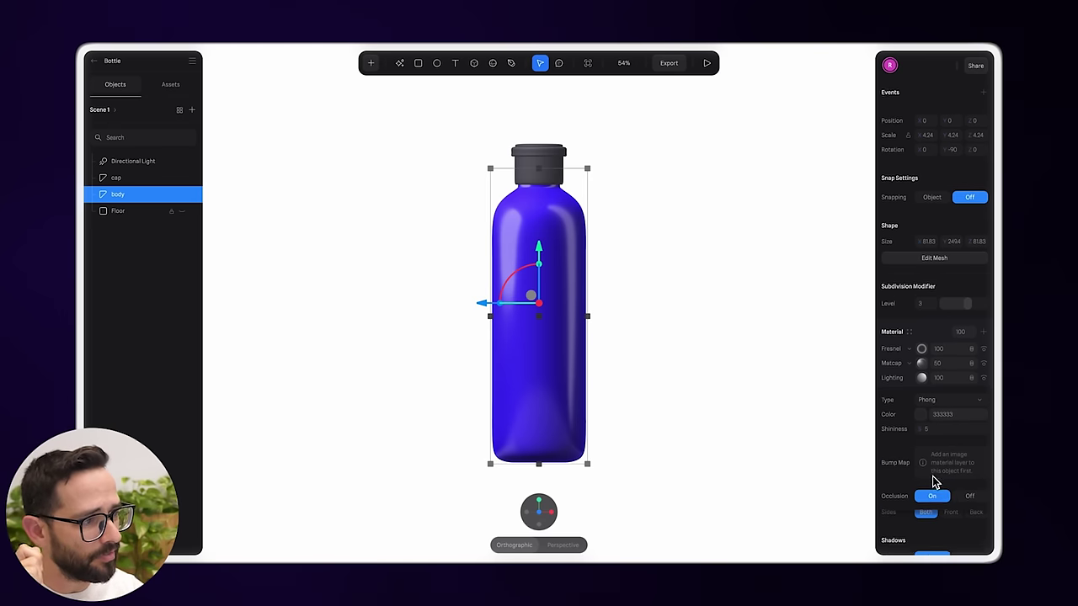
scroll(927, 476, "down", 1)
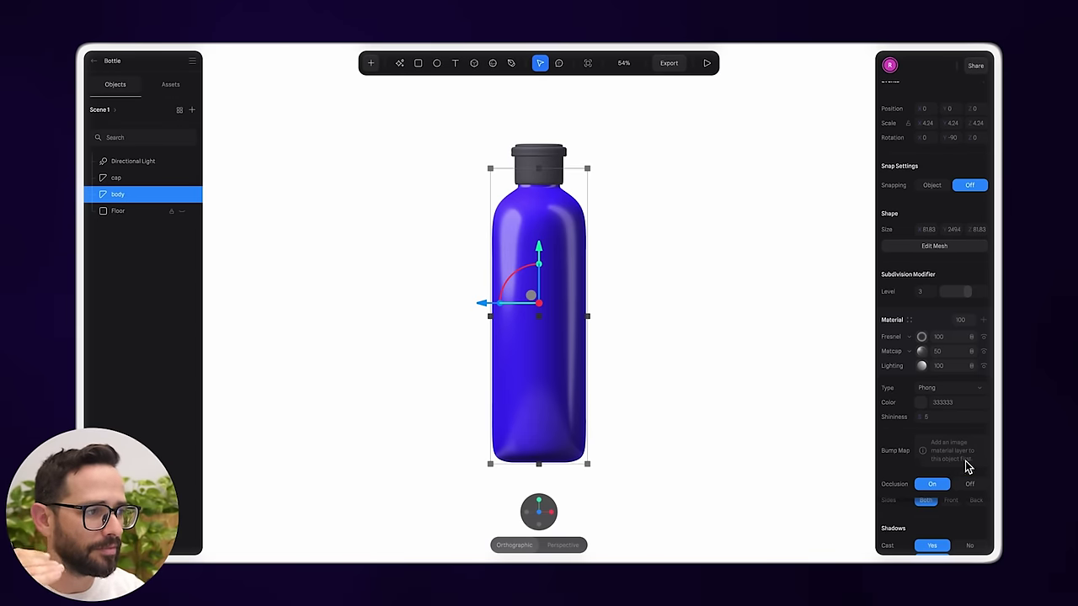
- Add an Image layer to the bottle body's material using the olive-green grass texture from the image library
left_click(983, 320)
left_click(983, 321)
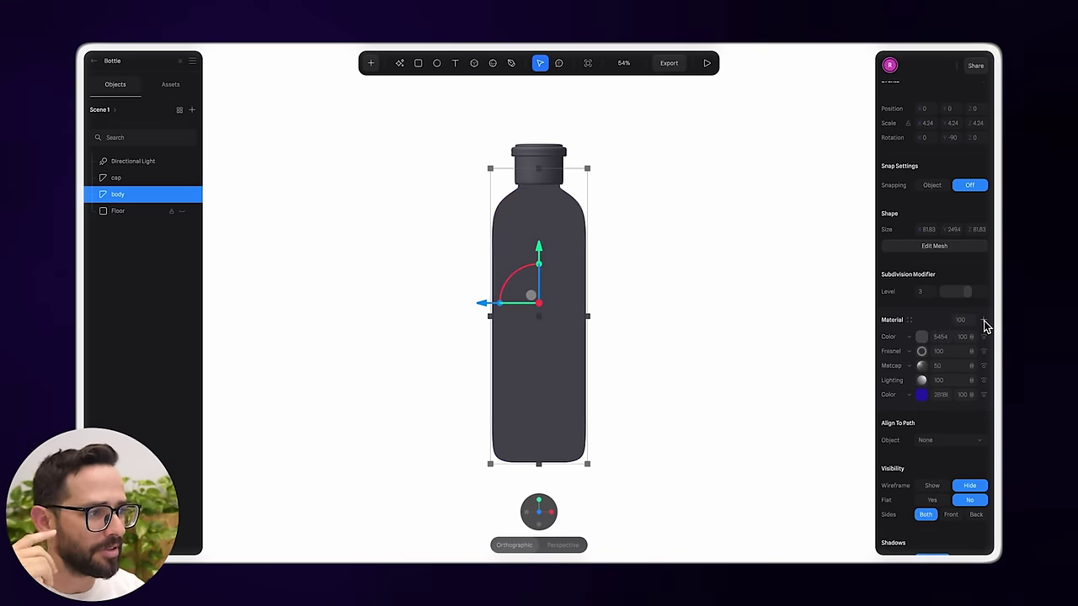
left_click(907, 337)
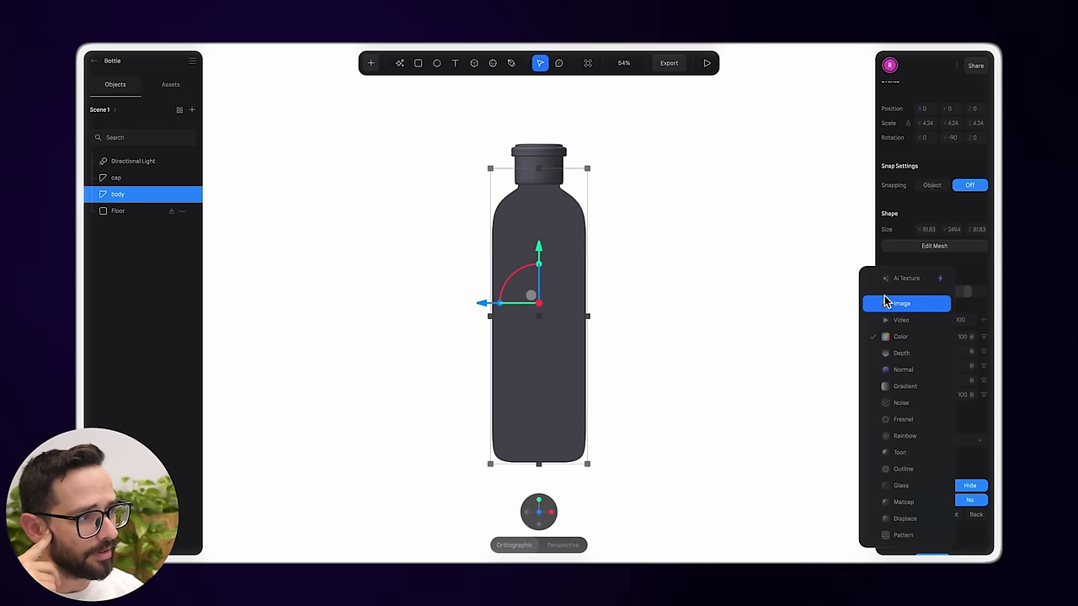
left_click(929, 304)
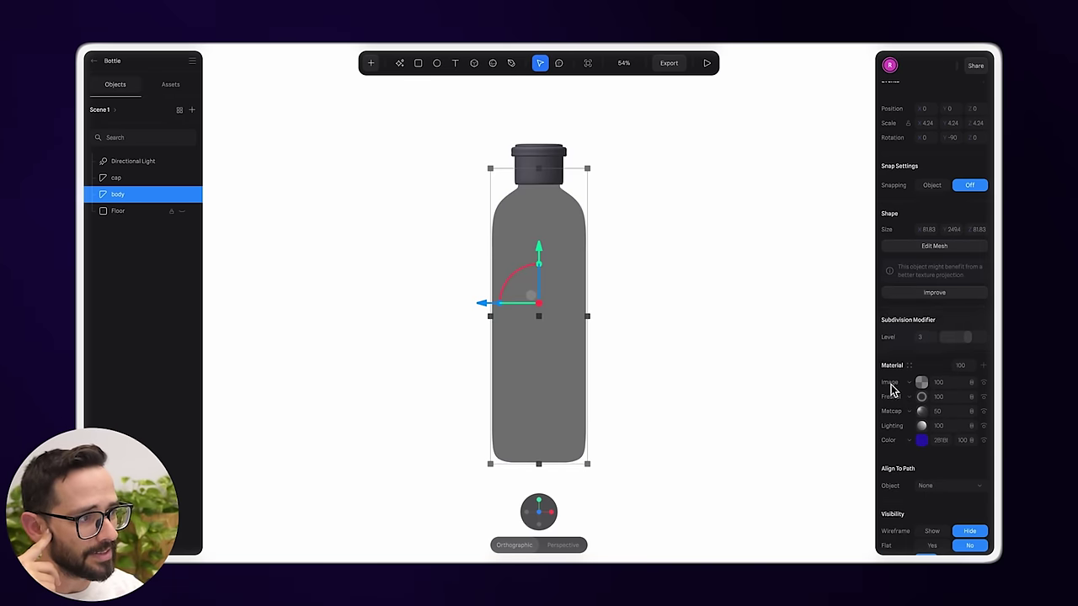
left_click(922, 383)
scroll(825, 356, "down", 2)
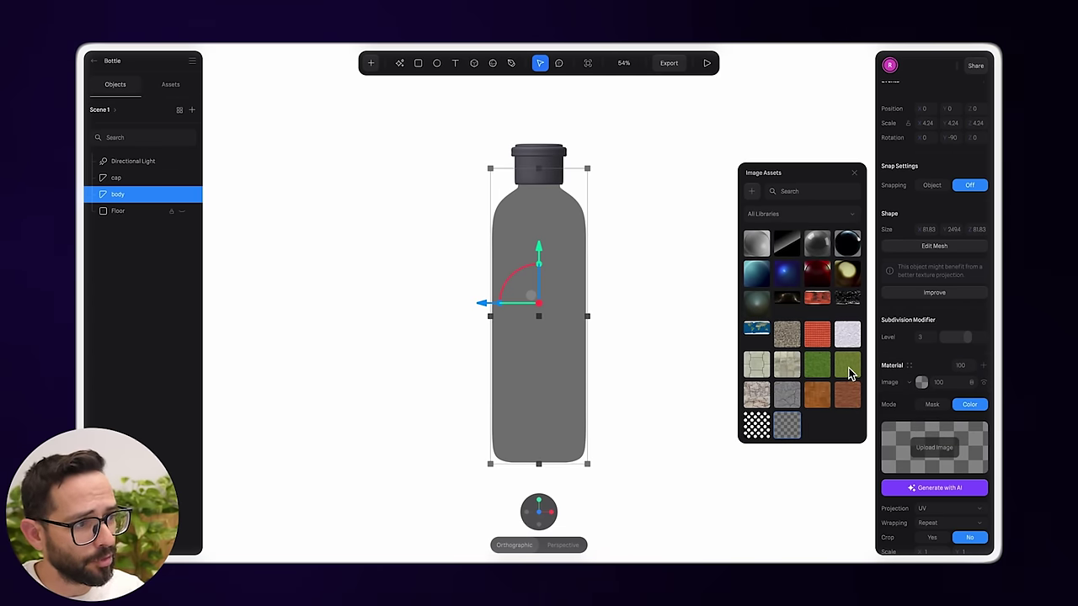
left_click(851, 373)
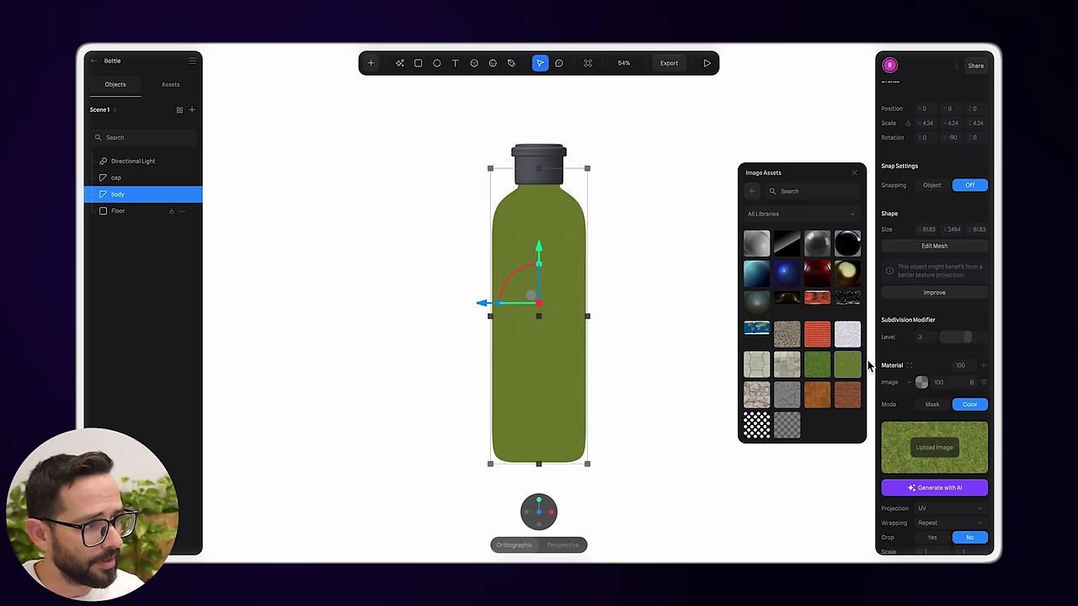
- Try Spherical projection on the grass image layer, and set the projection to Triplanar
scroll(938, 475, "down", 3)
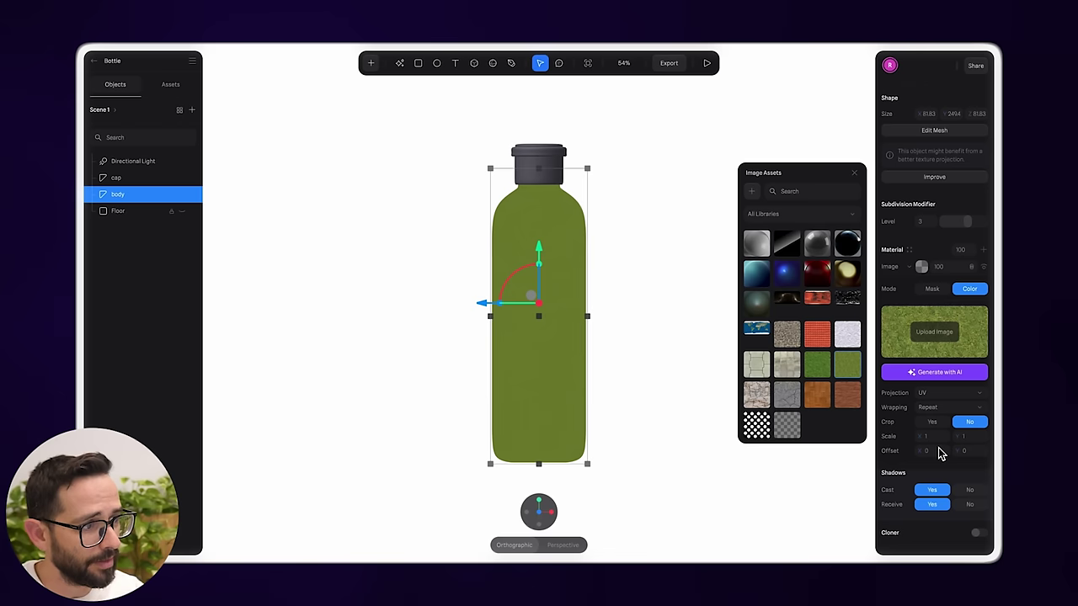
left_click(963, 392)
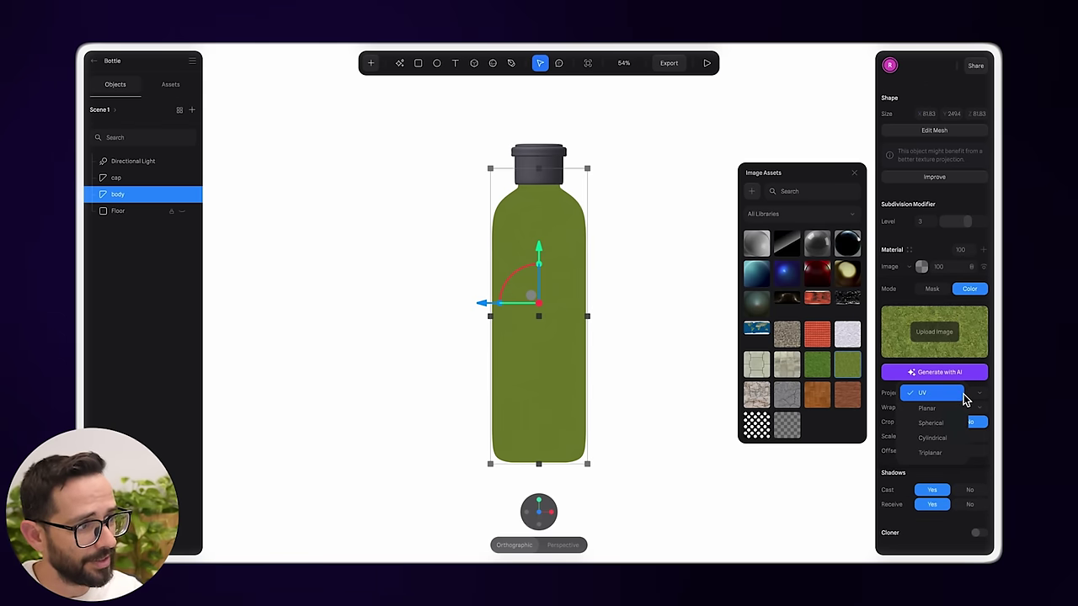
left_click(931, 423)
left_click(943, 360)
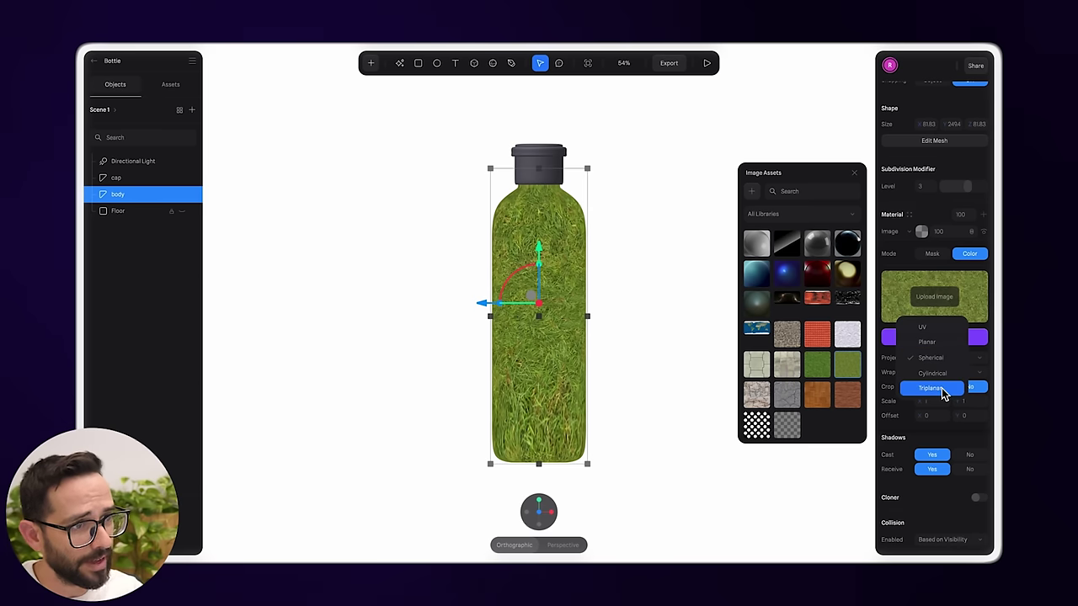
left_click(942, 388)
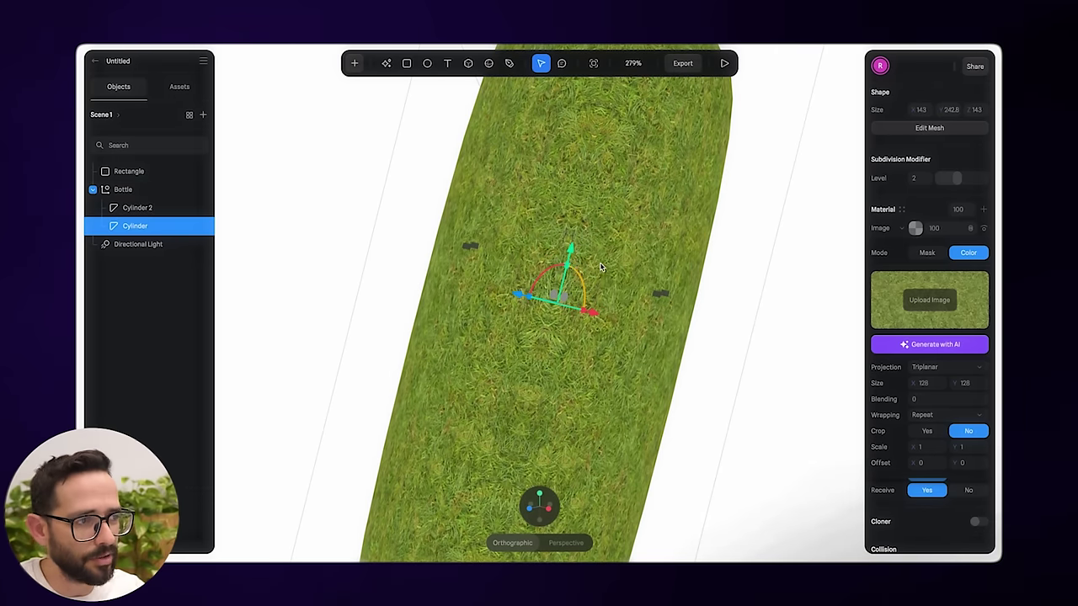
- Move the Image layer between the Lighting and Color layers and set its opacity to 0
left_click(917, 223)
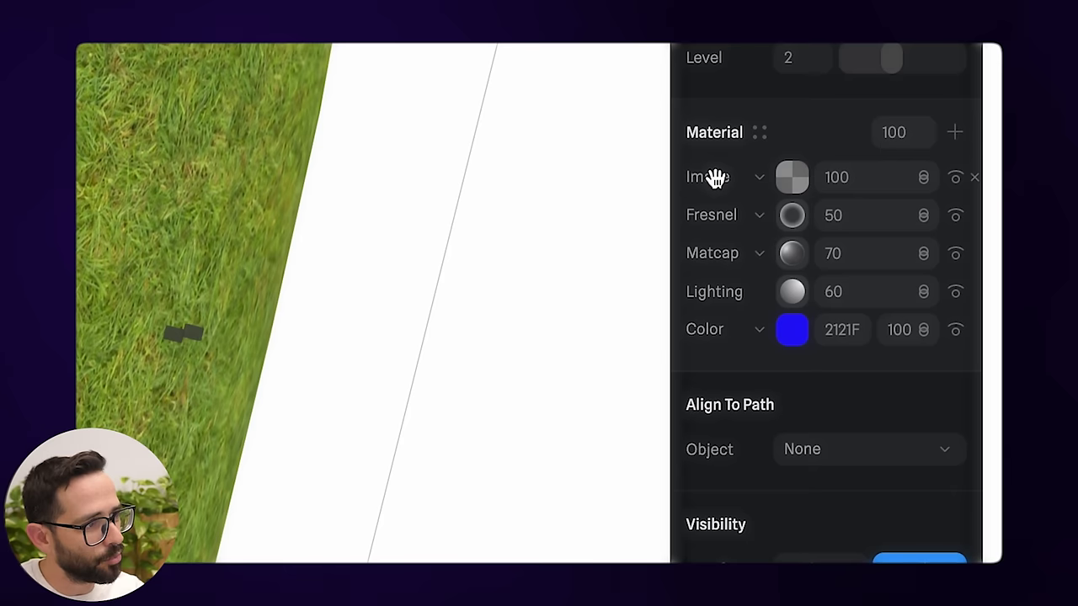
left_click_drag(714, 178, 711, 307)
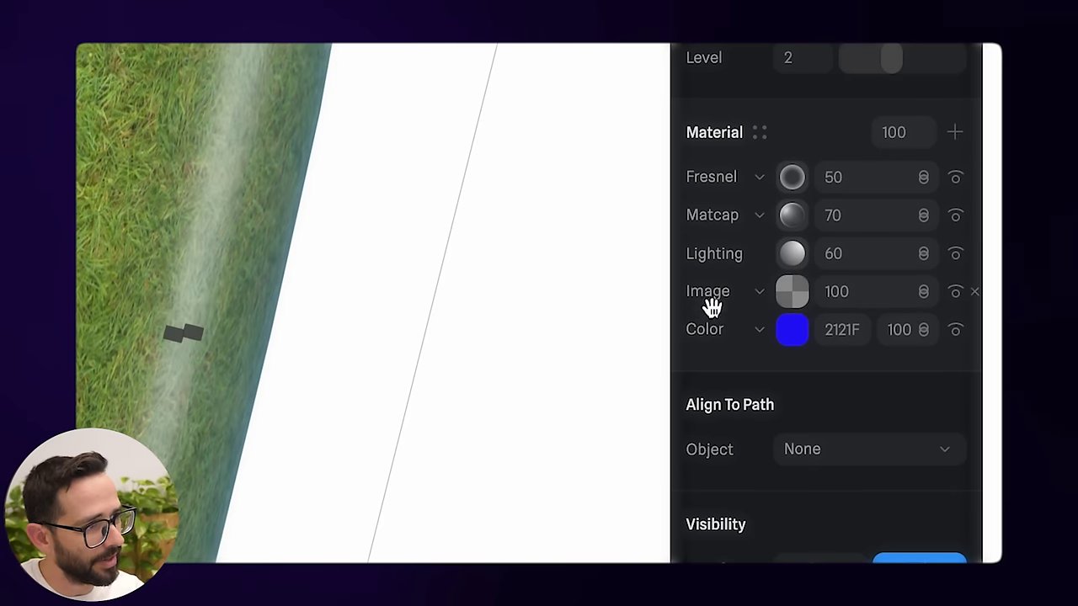
left_click(868, 294)
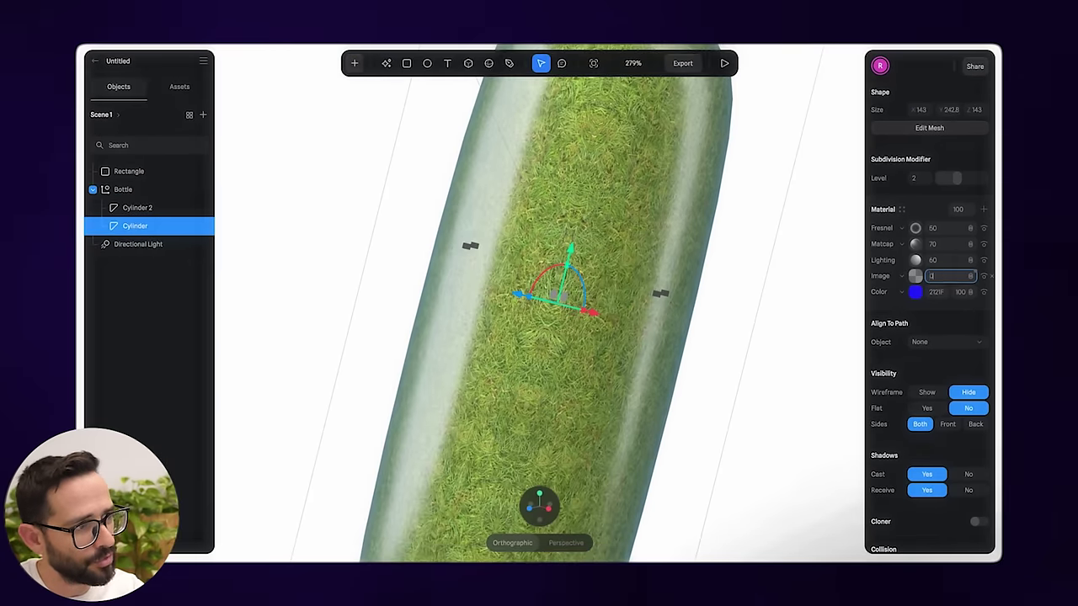
type("0")
key("Return")
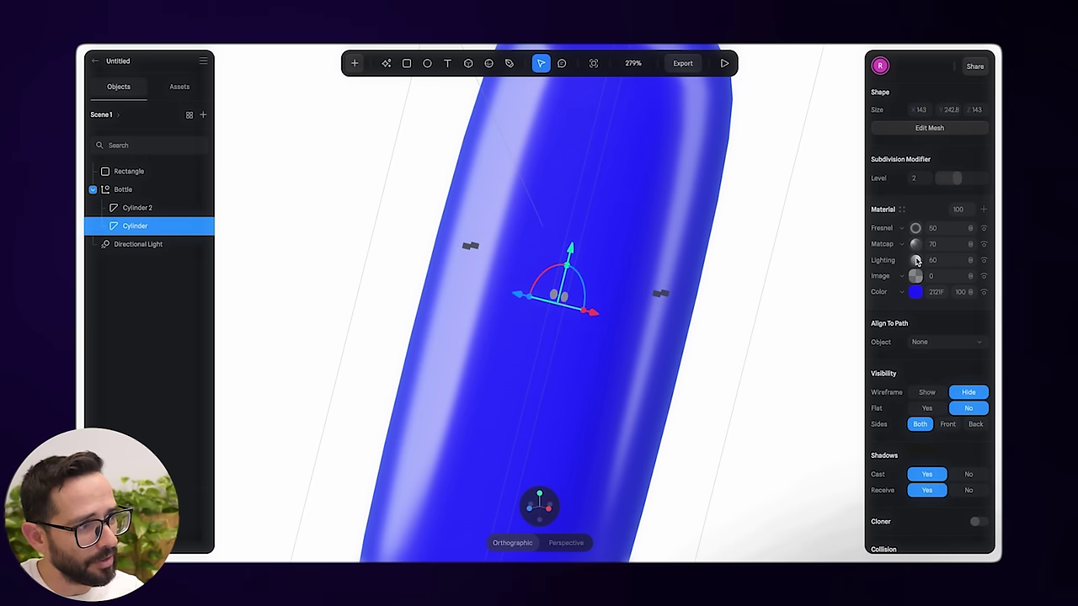
- Set the Bump Map of the bottle body's Lighting layer to Image_6 and inspect the textured surface up close
left_click(916, 261)
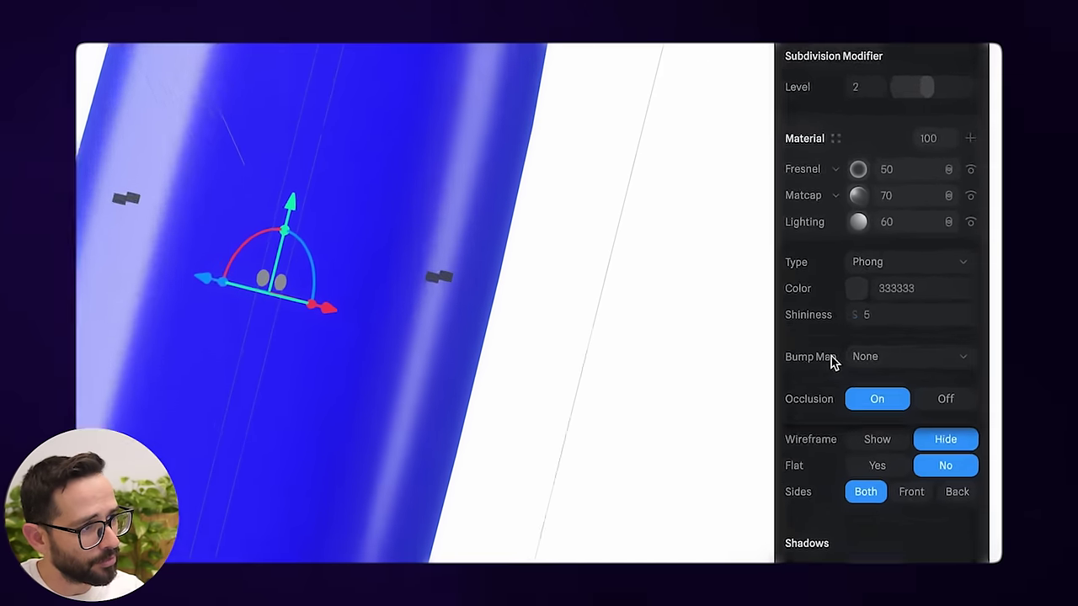
left_click(935, 342)
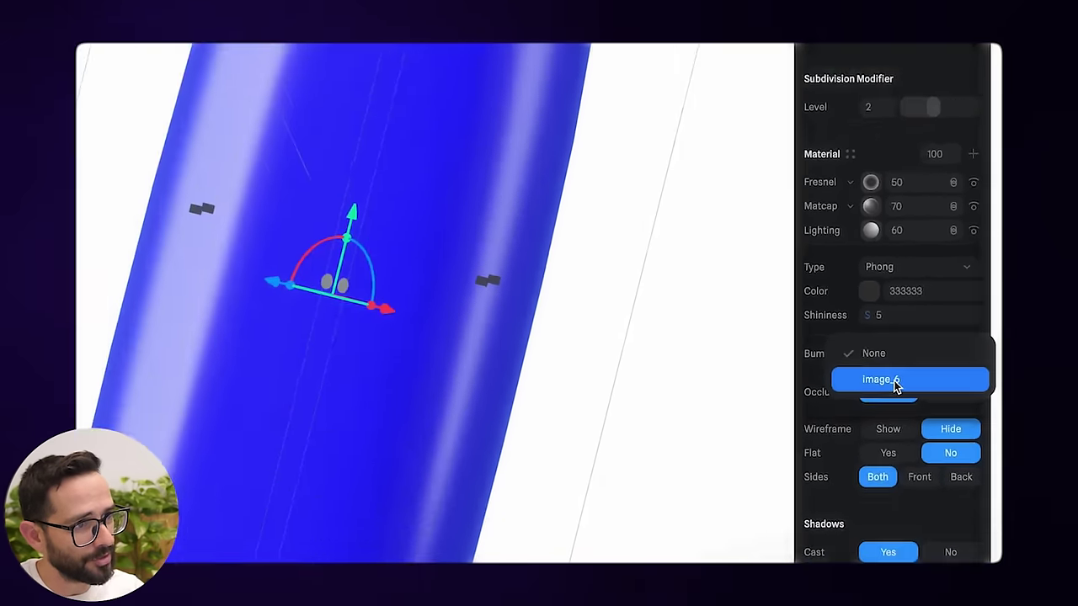
left_click(827, 418)
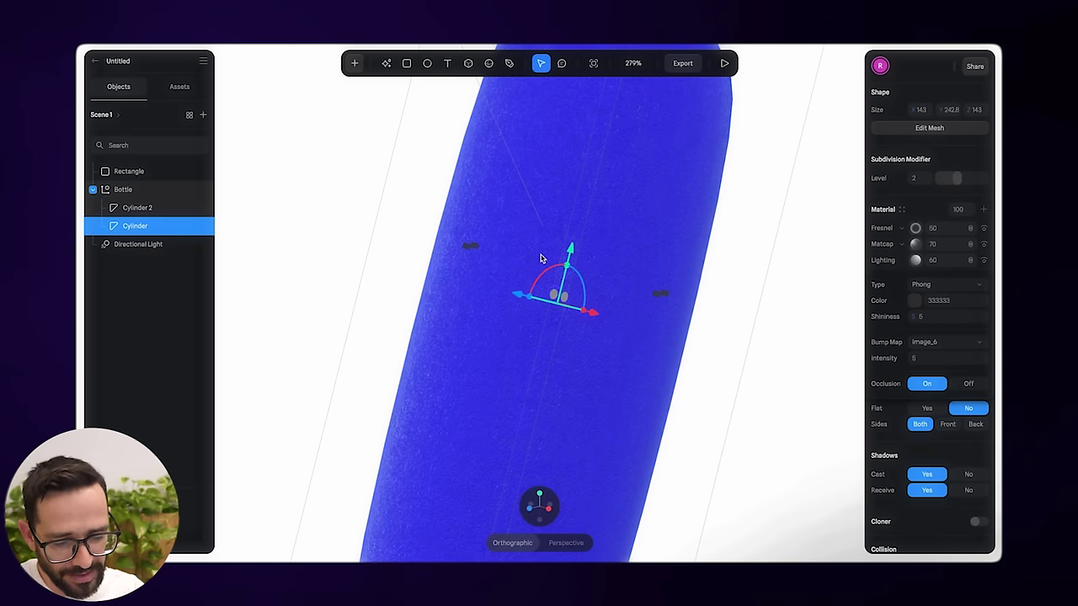
scroll(543, 258, "up", 5)
scroll(516, 262, "up", 4)
left_click_drag(521, 268, 494, 251, "alt")
scroll(494, 250, "down", 10)
scroll(494, 250, "up", 3)
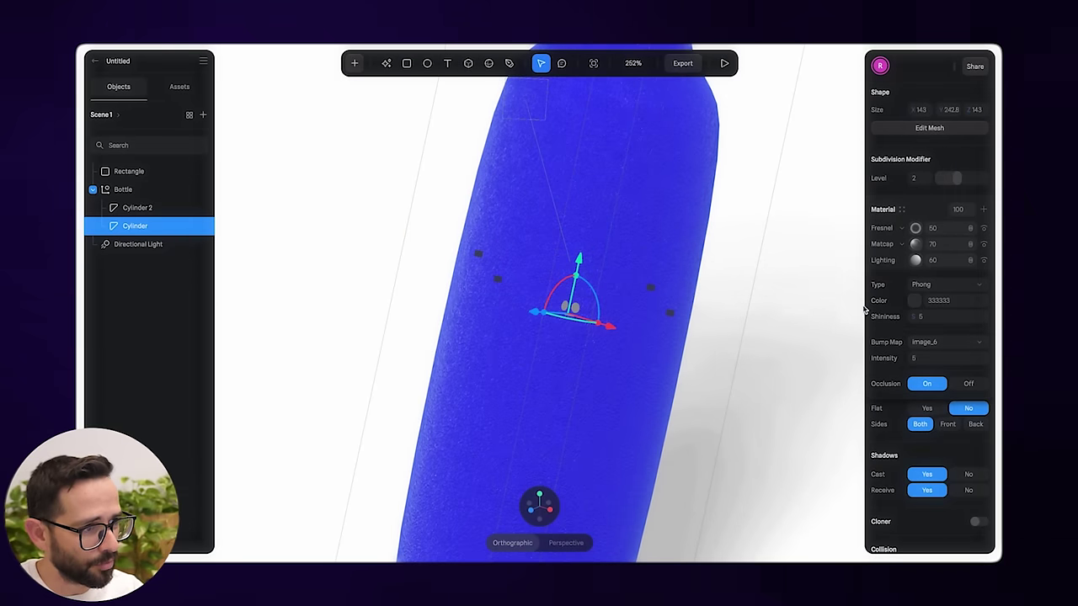
- Try bump map intensities of 0.2 and 0.1 on the bottle body, and set the intensity to 0.15
left_click(927, 359)
type("0.2")
key("Return")
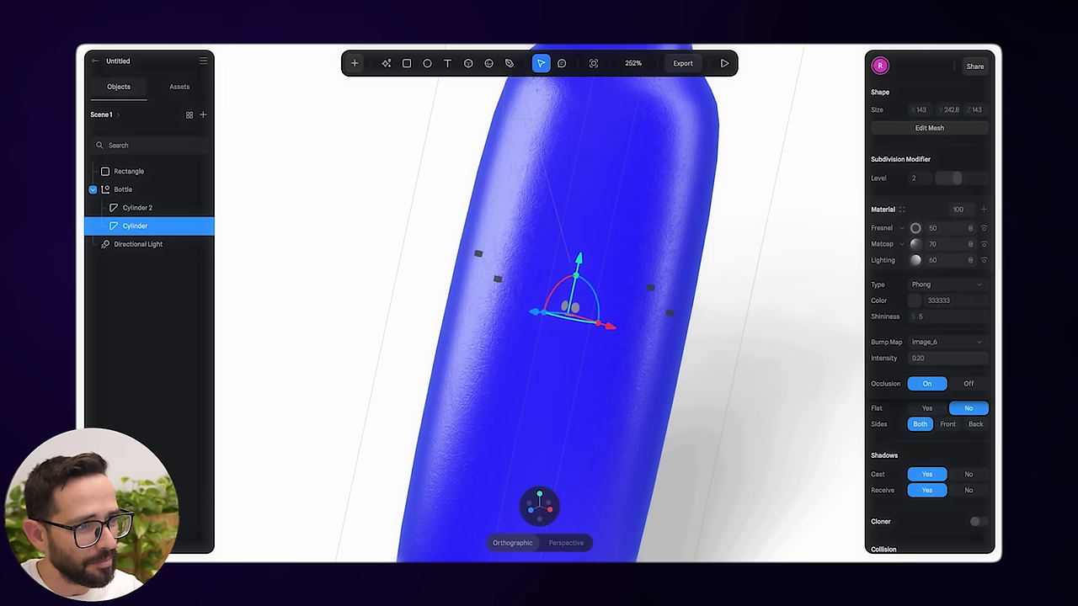
left_click(936, 359)
type("0.1")
key("Return")
left_click(941, 359)
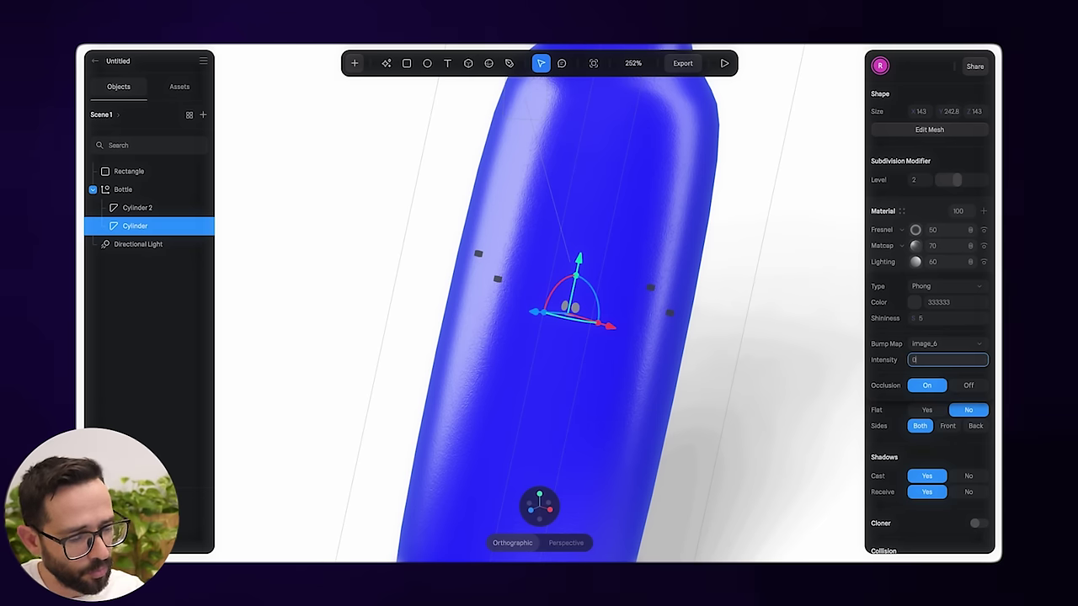
type("0.15")
key("Return")
left_click_drag(587, 236, 580, 202, "alt")
right_click_drag(580, 206, 609, 235)
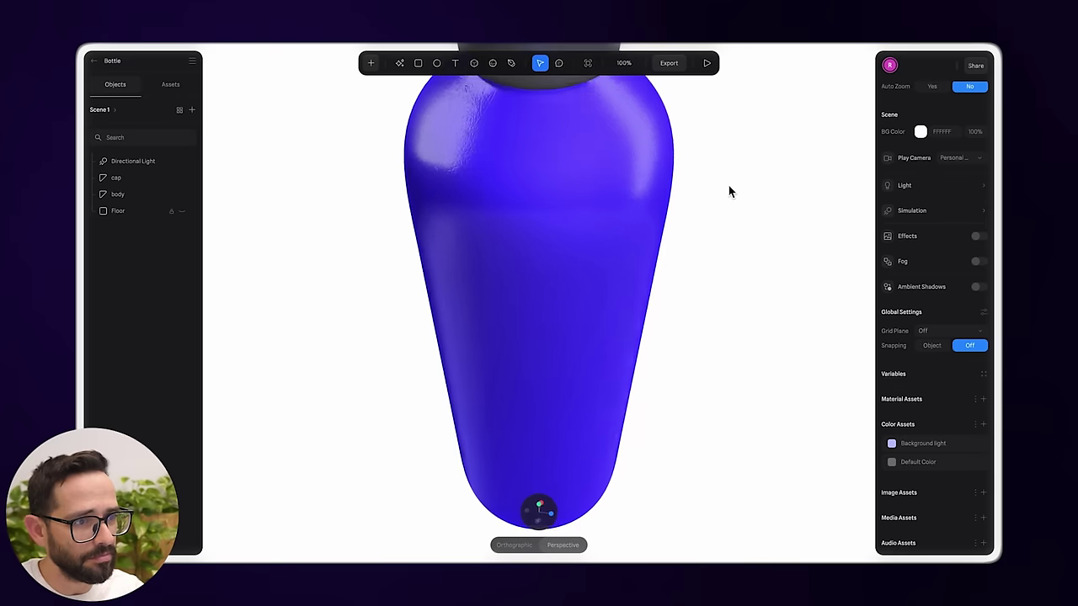
- Copy the material of the body object and paste it onto the cap
scroll(725, 189, "down", 5)
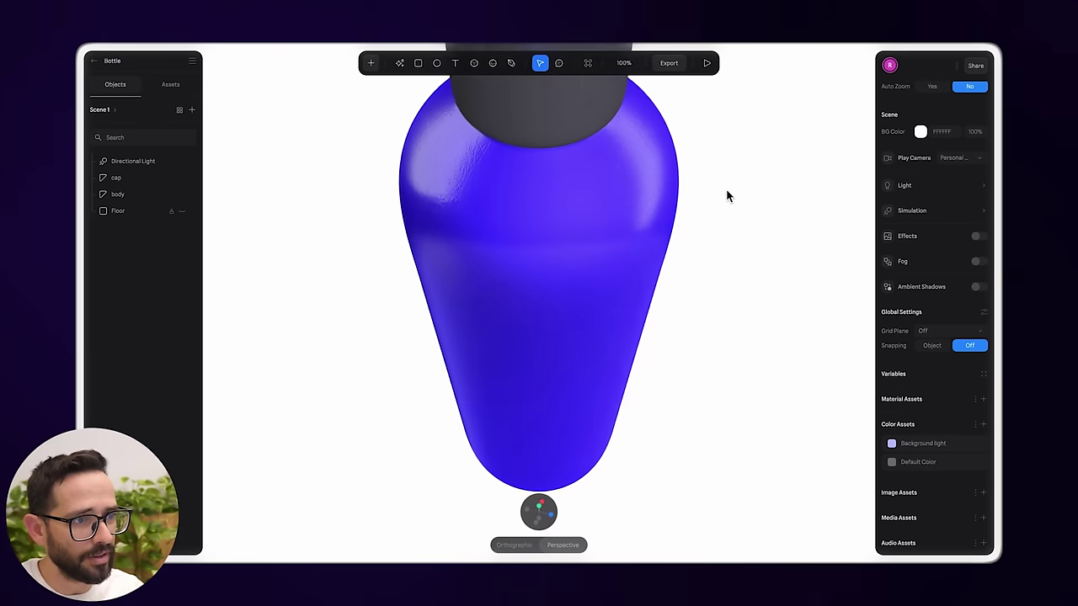
mouse_move(514, 250)
left_mouse_down("alt")
mouse_move(728, 268)
mouse_move(514, 243)
left_mouse_up("alt")
left_click(539, 122)
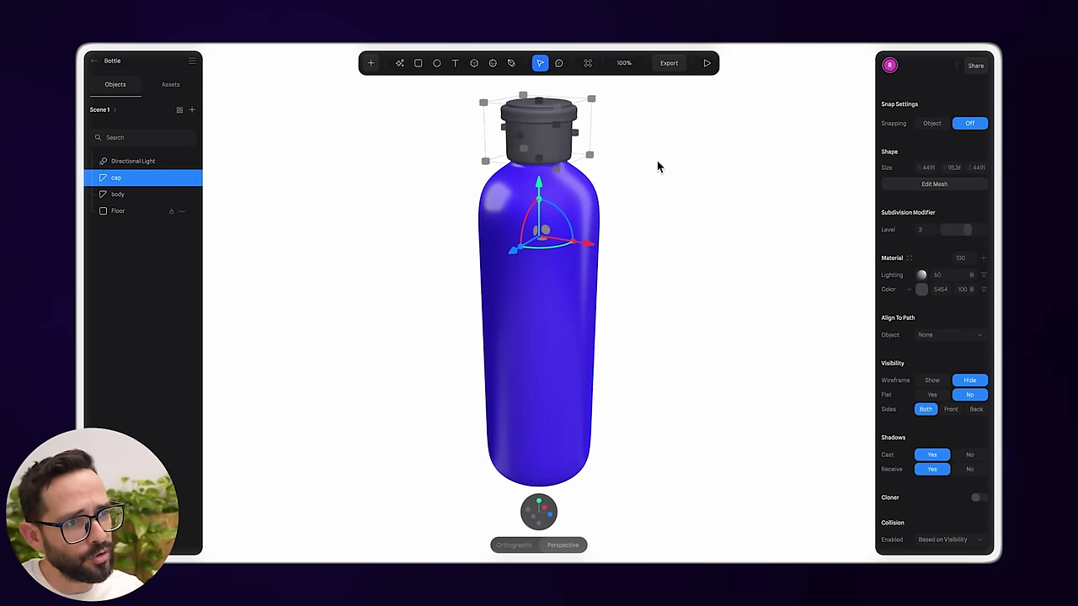
left_click(267, 199)
left_click(147, 195)
right_click(139, 197)
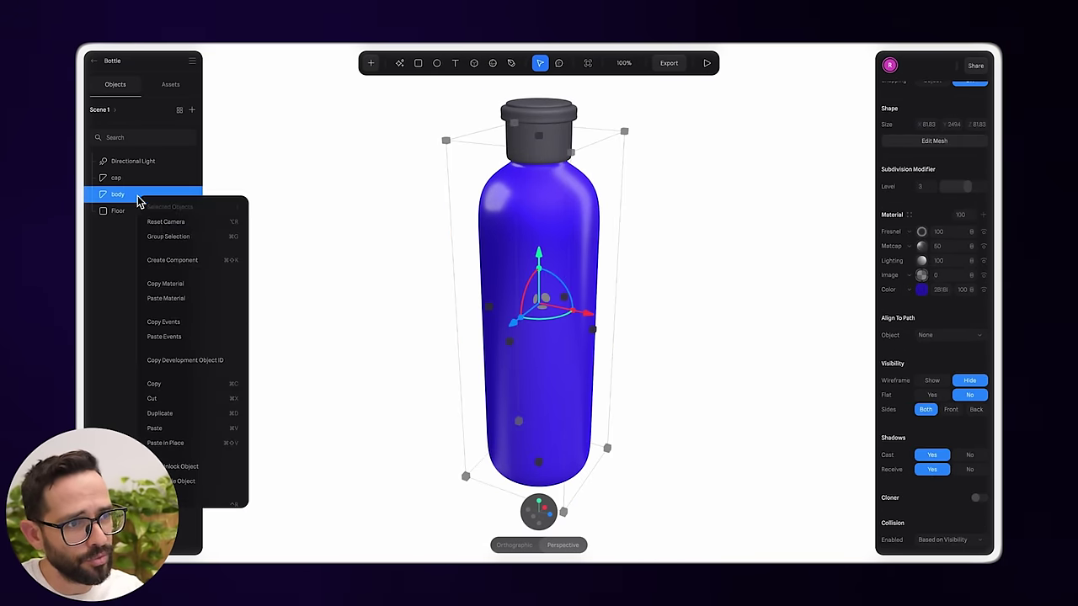
left_click(211, 286)
left_click(129, 179)
right_click(131, 180)
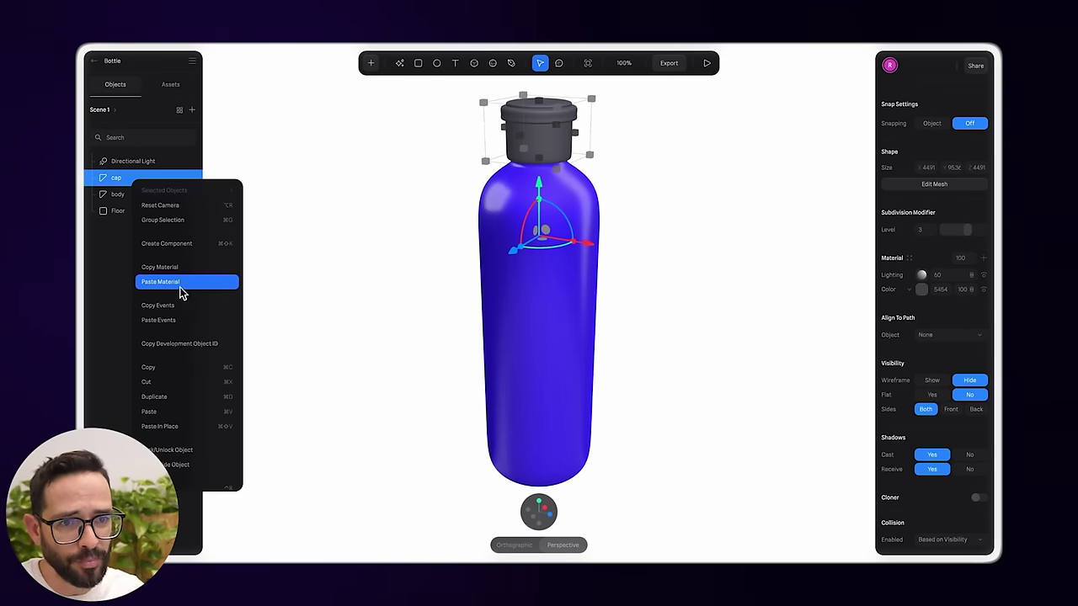
left_click(181, 290)
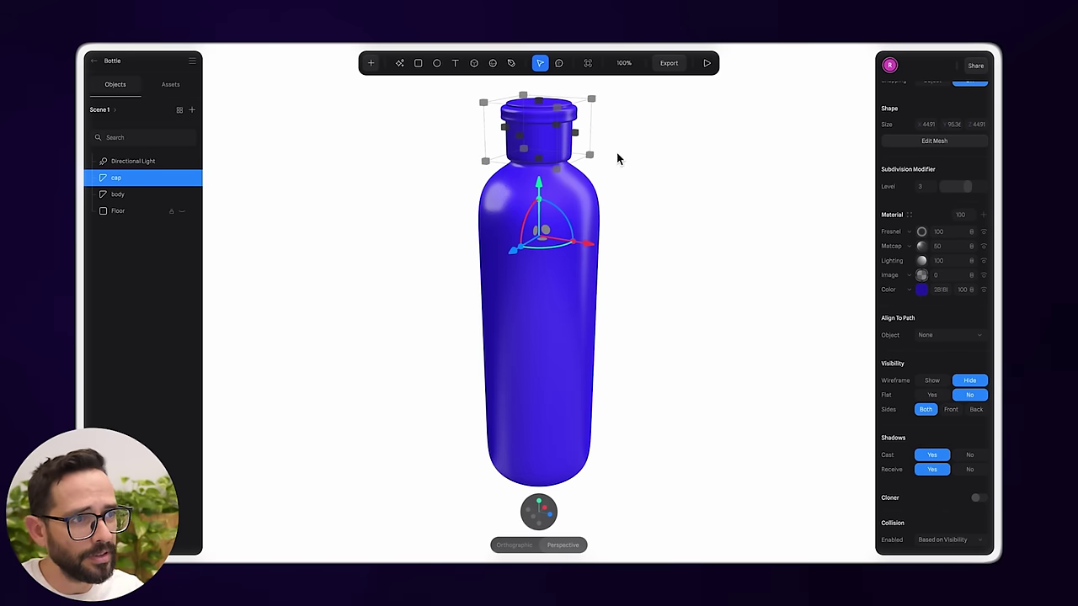
- Change the cap's Color layer to a very dark, near-black shade and set its blend mode to Overlay
left_click(923, 290)
left_click_drag(966, 370, 929, 392)
left_click(973, 289)
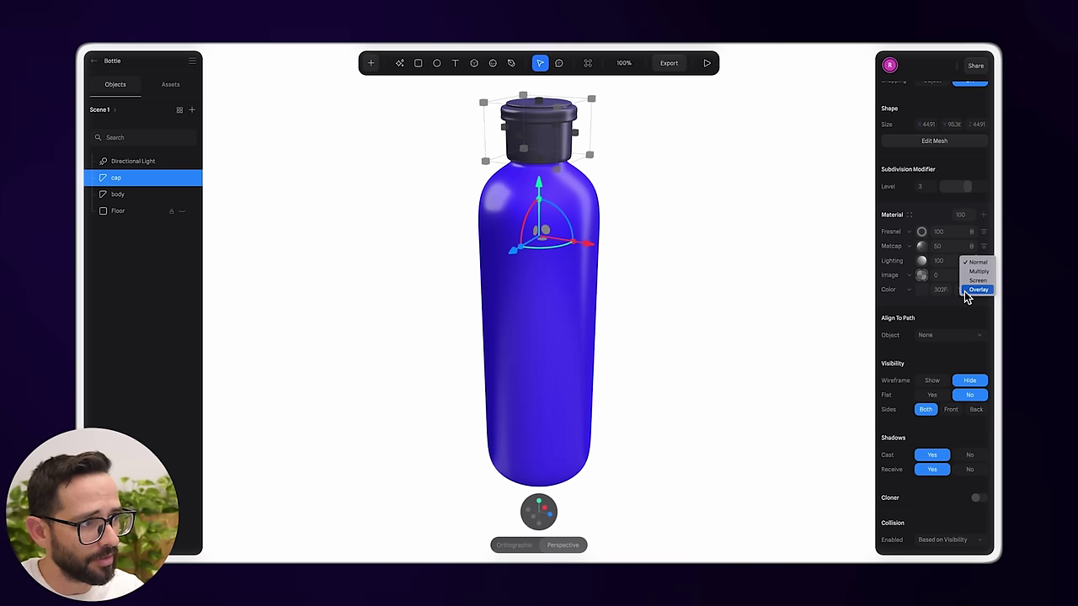
left_click(979, 290)
left_click(628, 209)
scroll(628, 210, "up", 5)
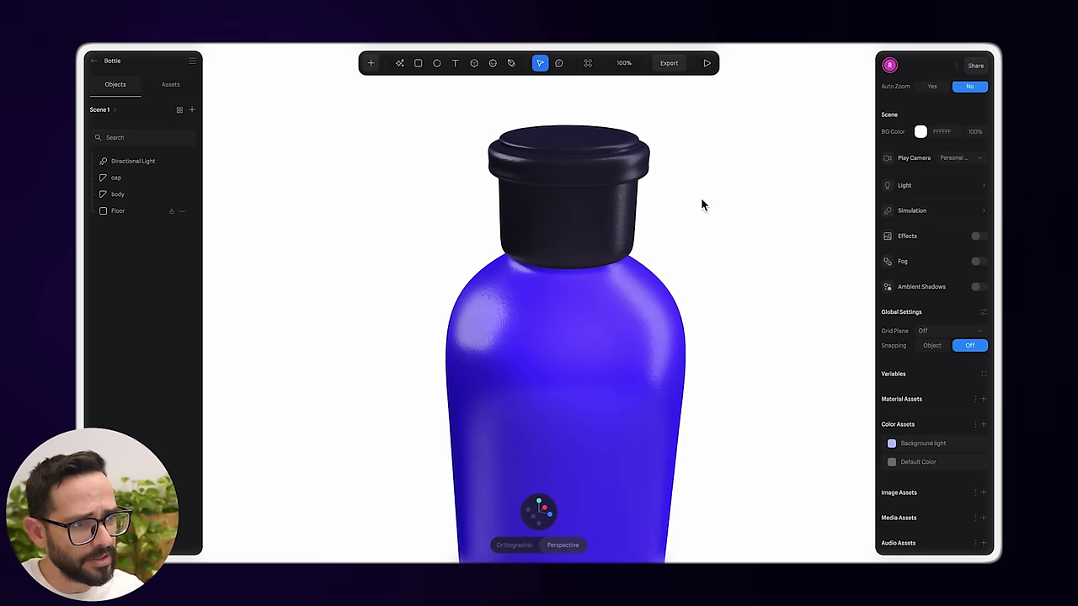
- Add an Image layer at the head of the body's material stack and upload the white FLUX logo into it
left_click(538, 503)
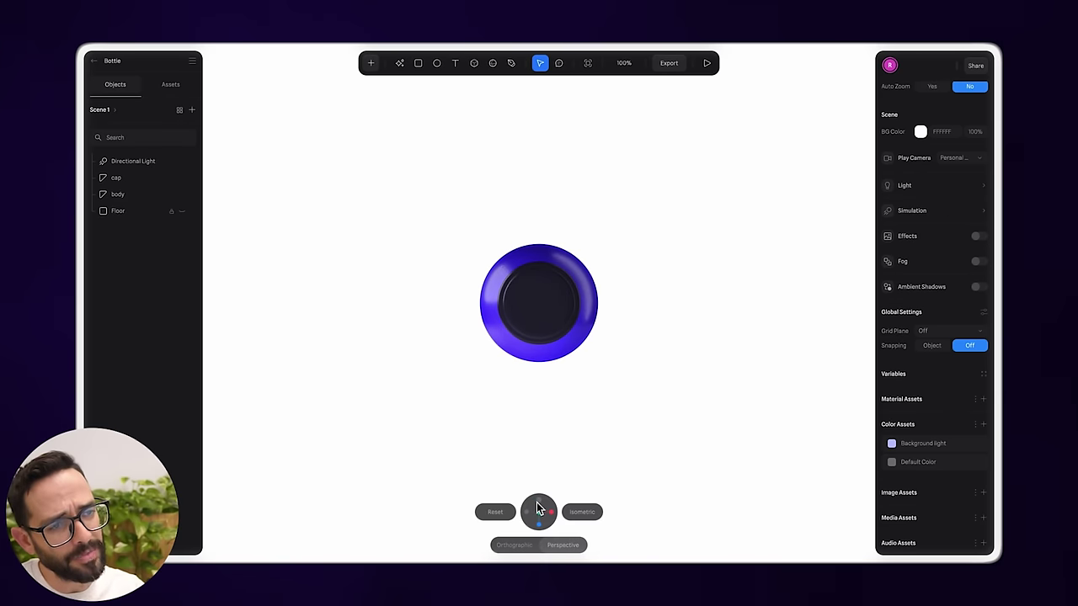
left_click(539, 522)
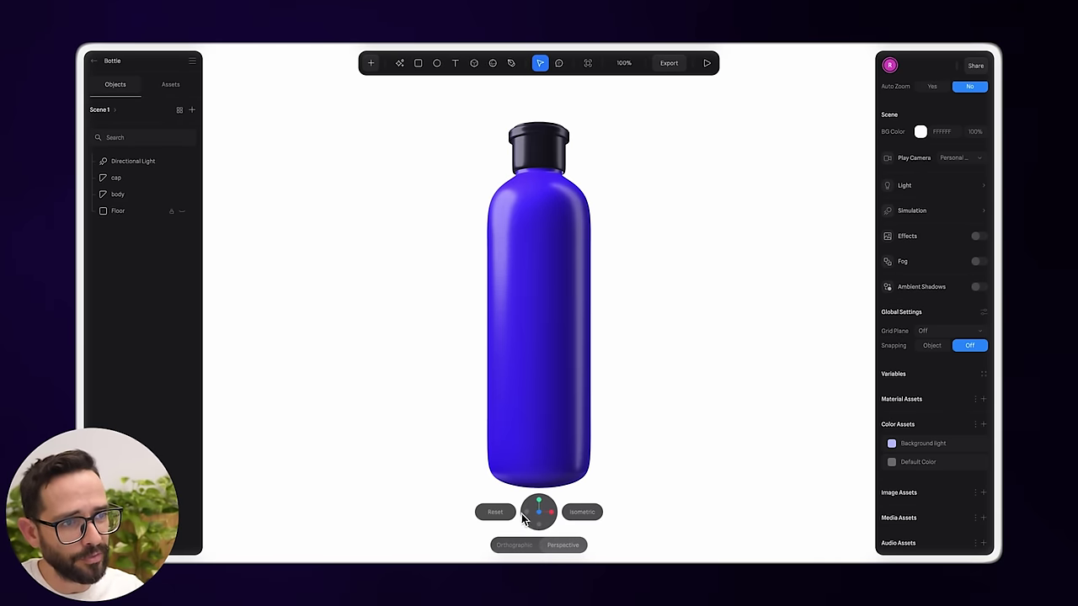
mouse_move(658, 327)
left_mouse_down("alt")
mouse_move(609, 305)
mouse_move(484, 323)
mouse_move(641, 317)
left_mouse_up("alt")
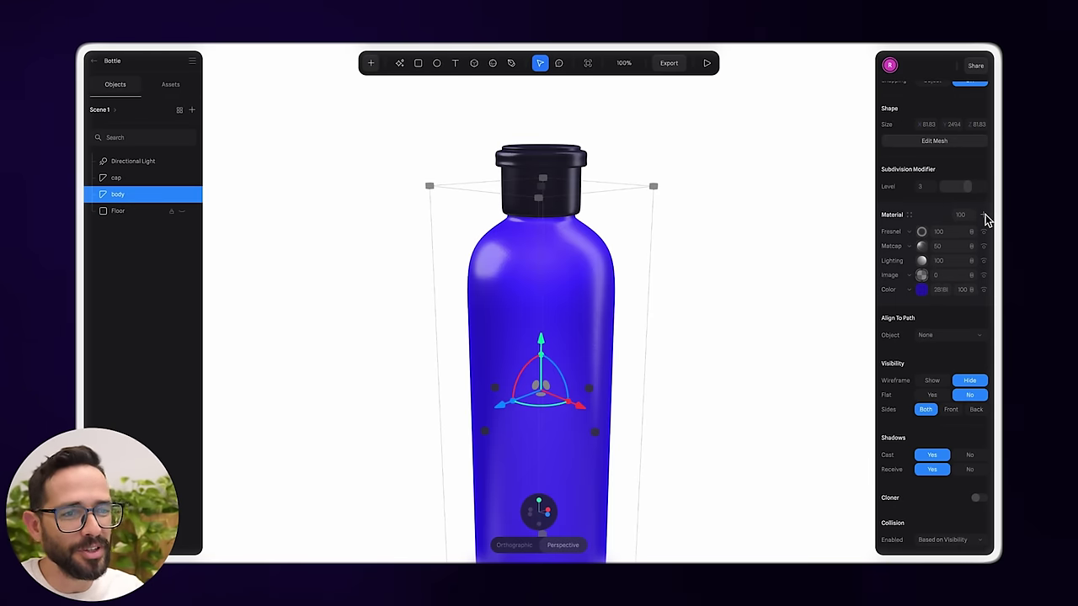
left_click(984, 216)
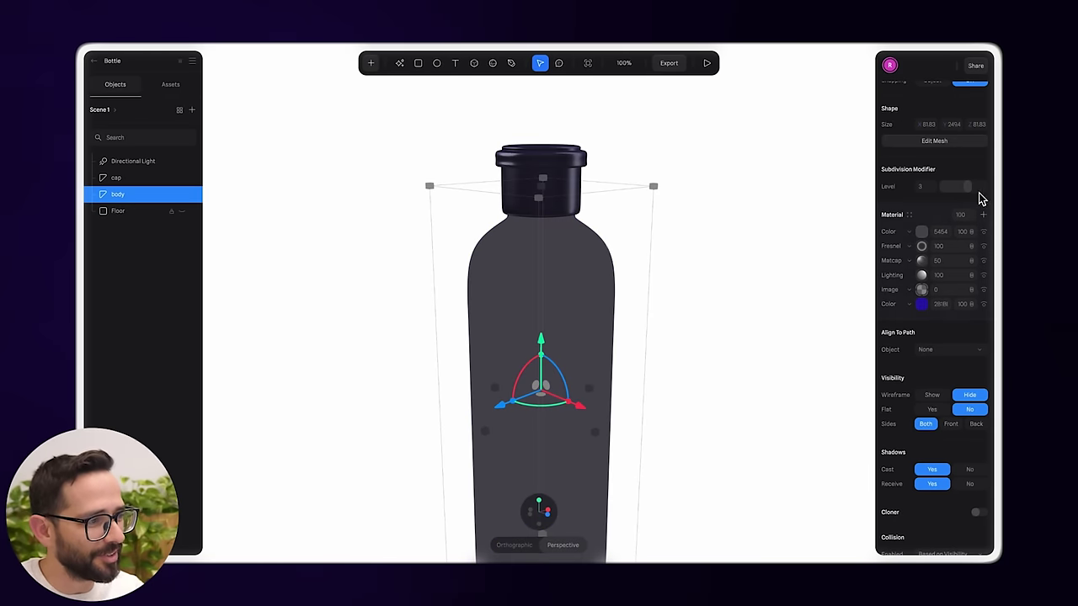
left_click(912, 234)
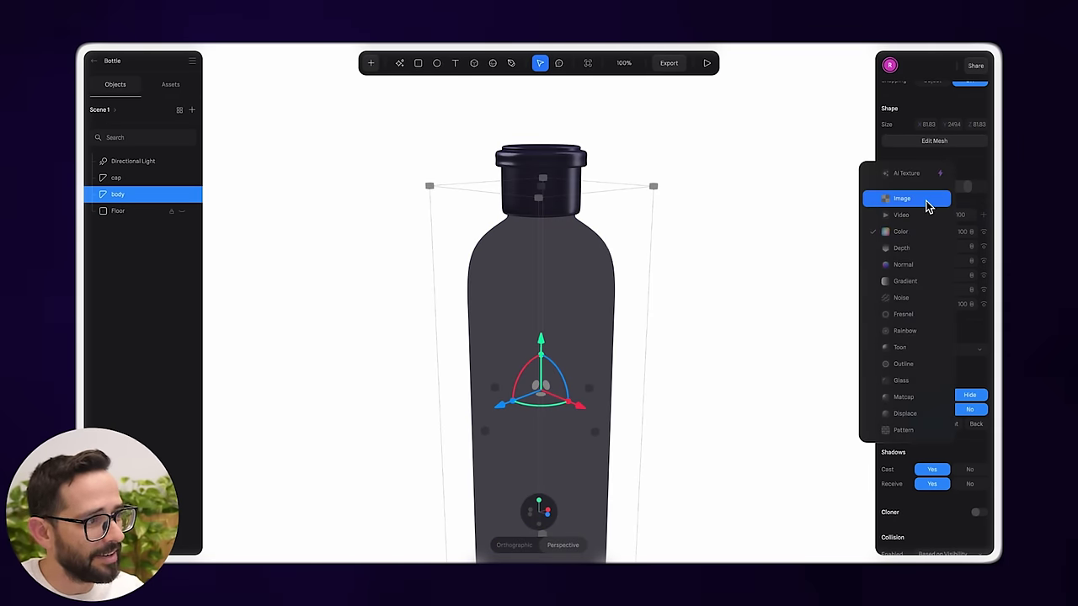
left_click(929, 204)
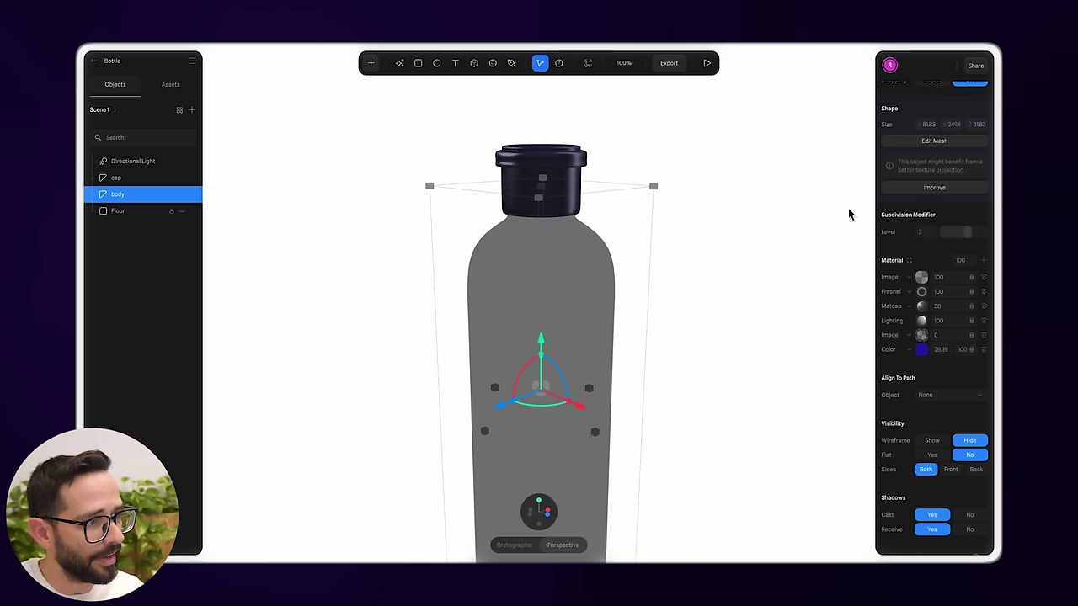
left_click(922, 278)
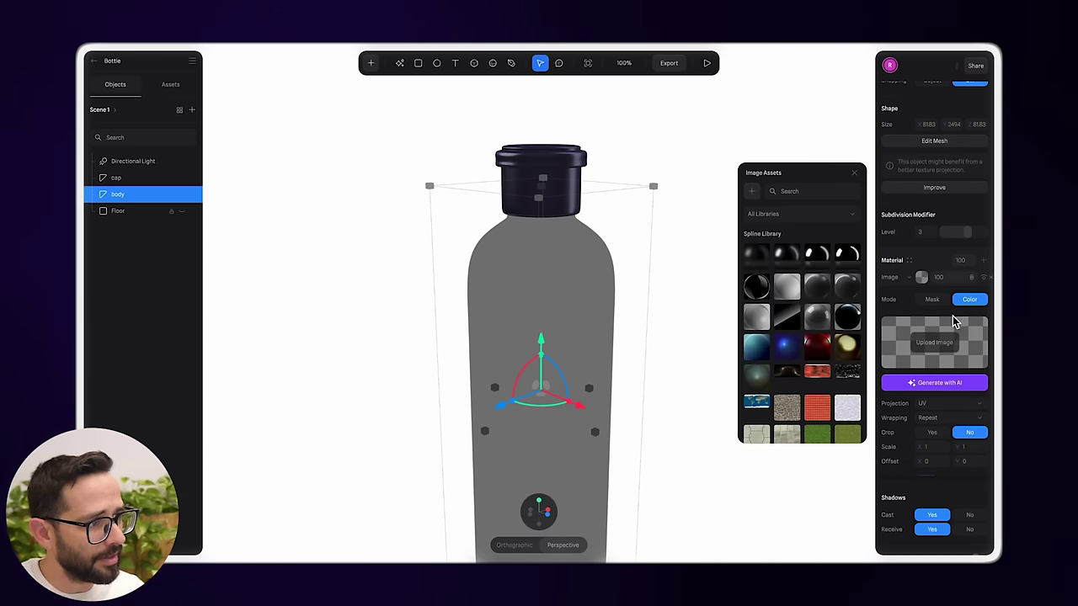
left_click(898, 354)
left_click(703, 428)
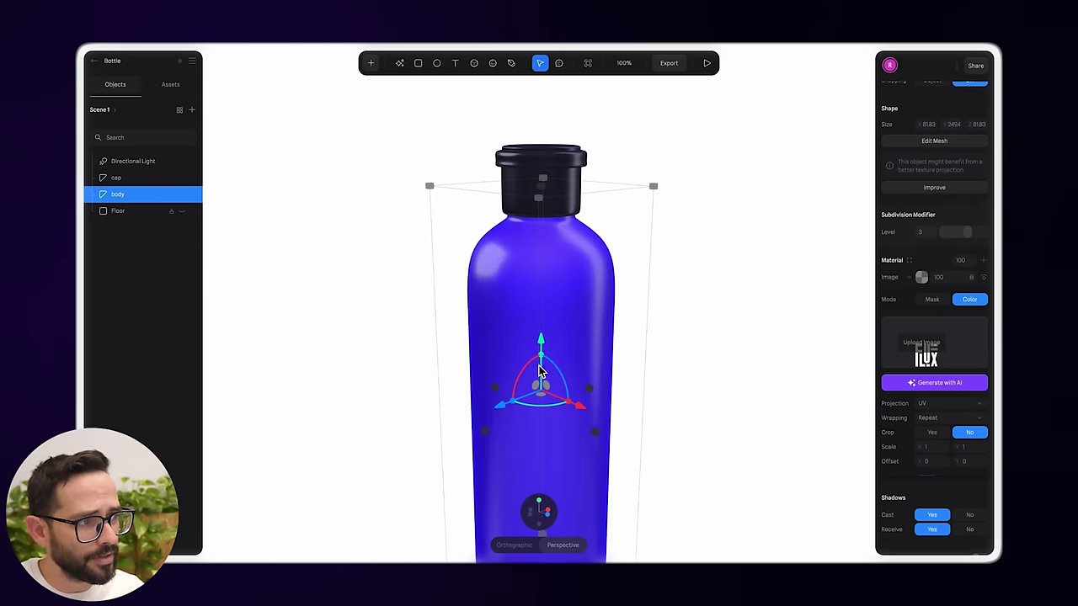
- Set the logo Image layer to Spherical projection with Clamp wrapping and an X scale of -1
scroll(934, 379, "down", 1)
left_click(935, 357)
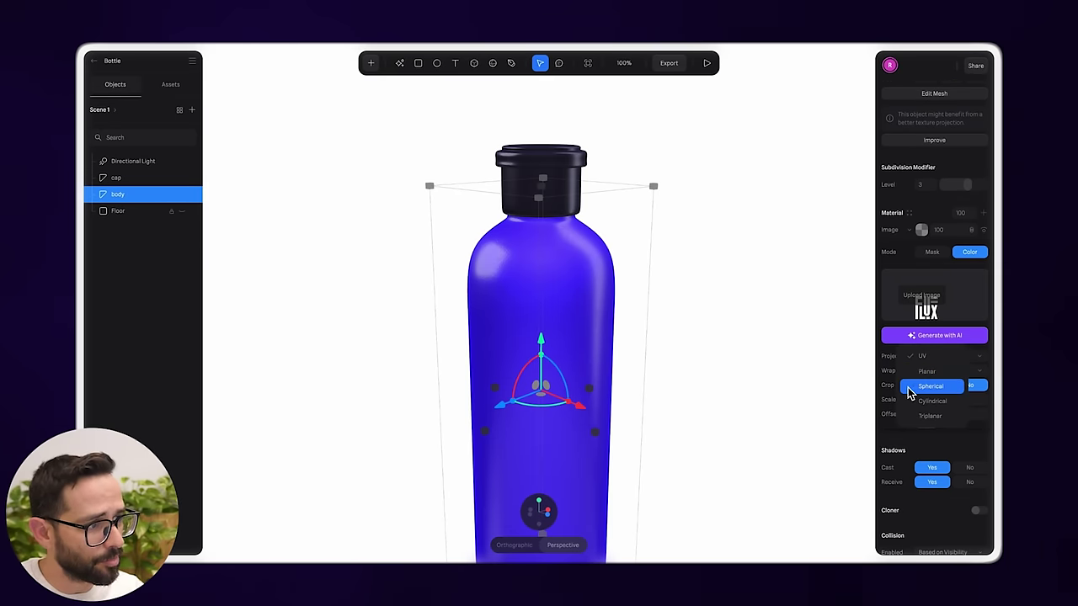
left_click(930, 387)
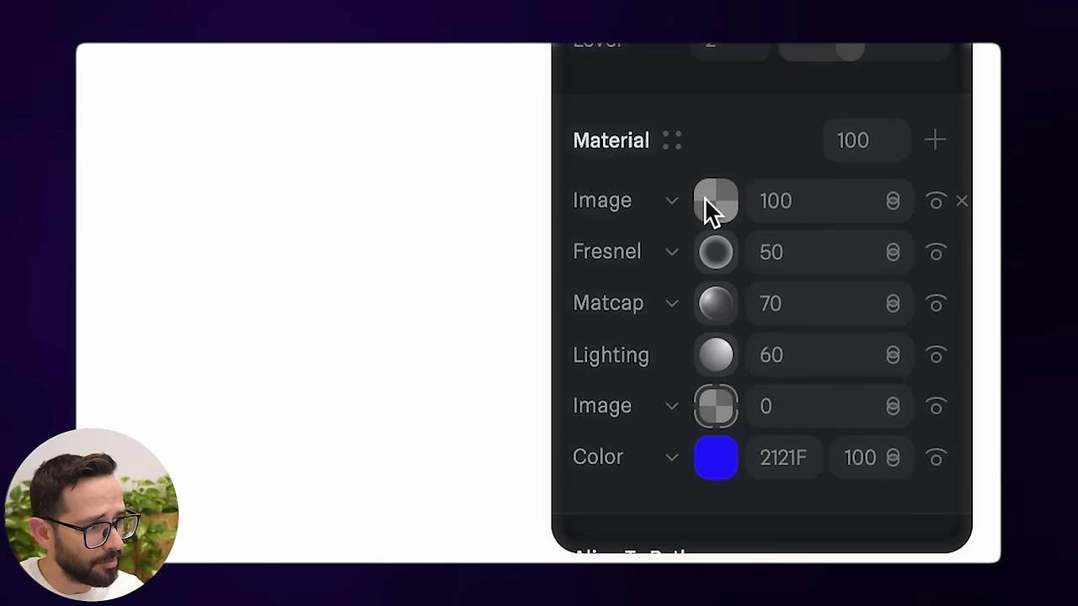
left_click(918, 216)
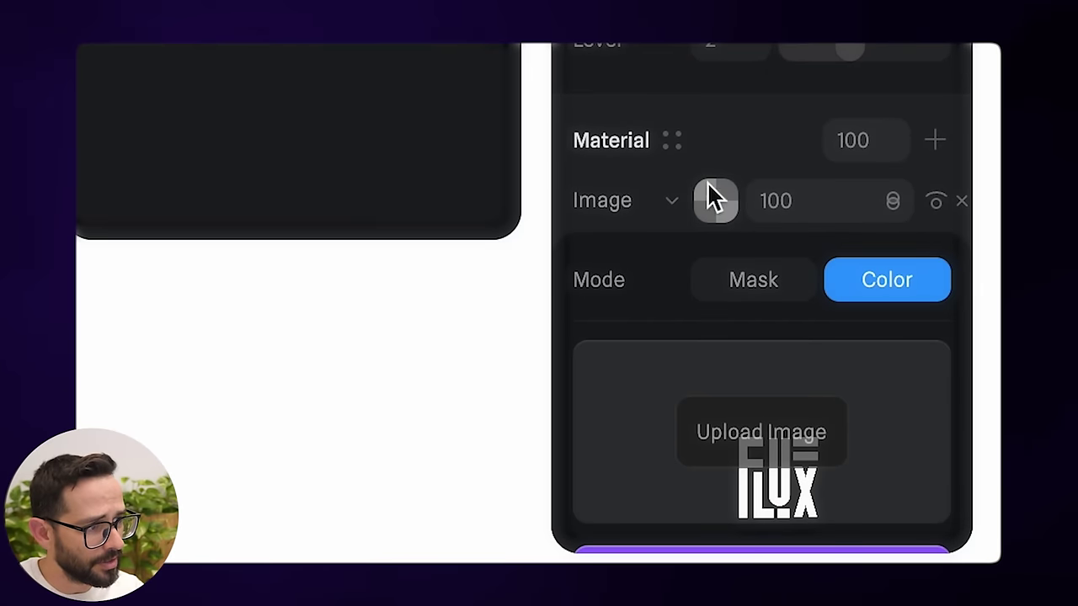
scroll(712, 160, "down", 8)
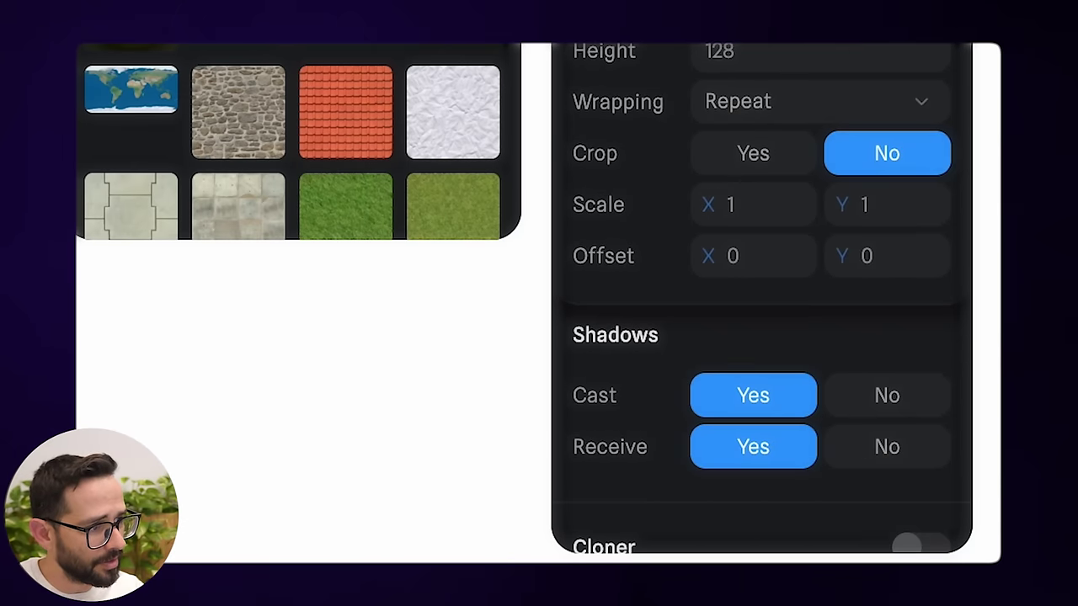
left_click(787, 215)
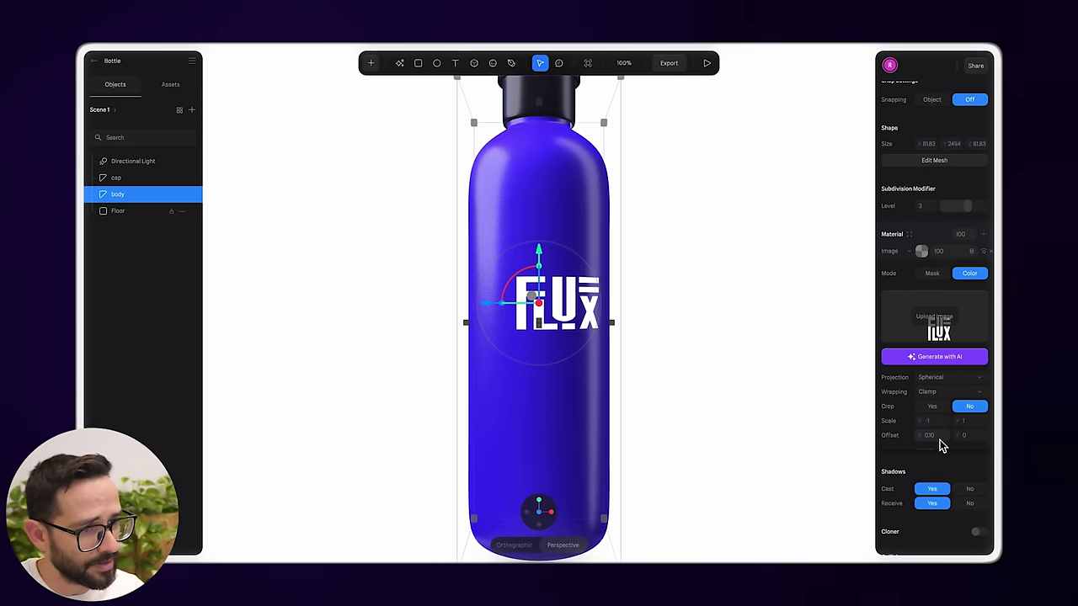
- Undo the logo's X offset change and adjust its Y scale to make the lettering taller
key("ctrl+z")
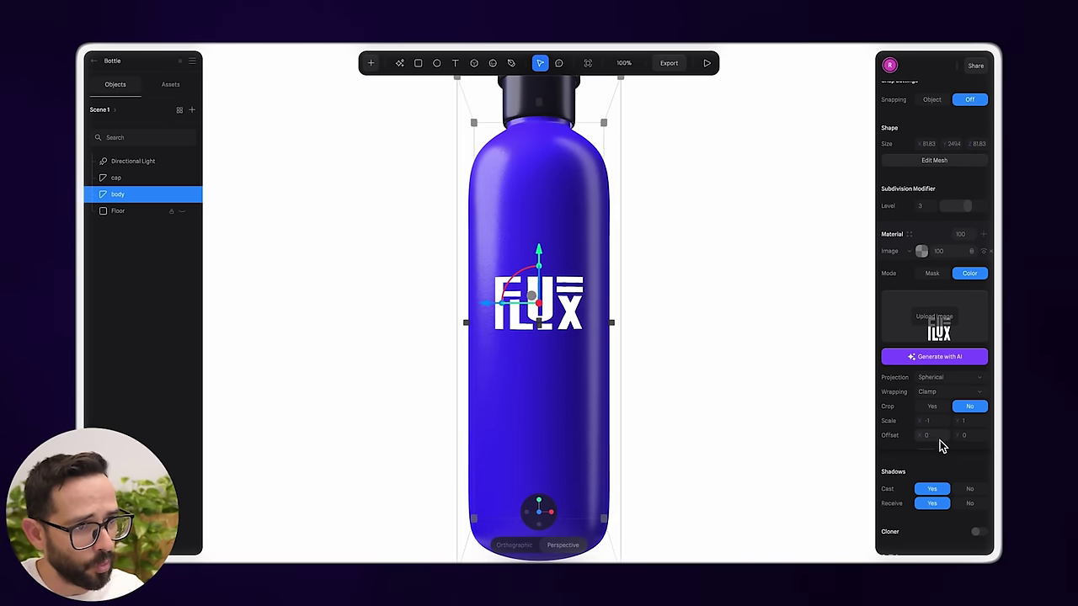
left_click_drag(960, 421, 965, 422)
left_click(938, 437)
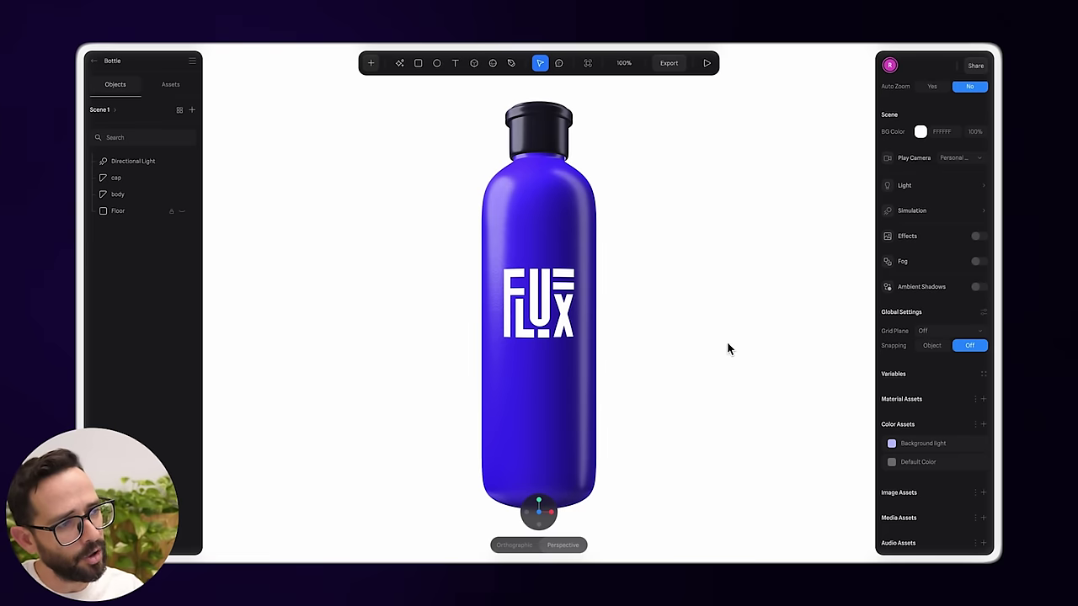
- Set the blend mode of the body's logo Image layer to Overlay
mouse_move(727, 341)
left_mouse_down("alt")
mouse_move(691, 350)
mouse_move(789, 344)
mouse_move(687, 342)
mouse_move(733, 348)
left_mouse_up("alt")
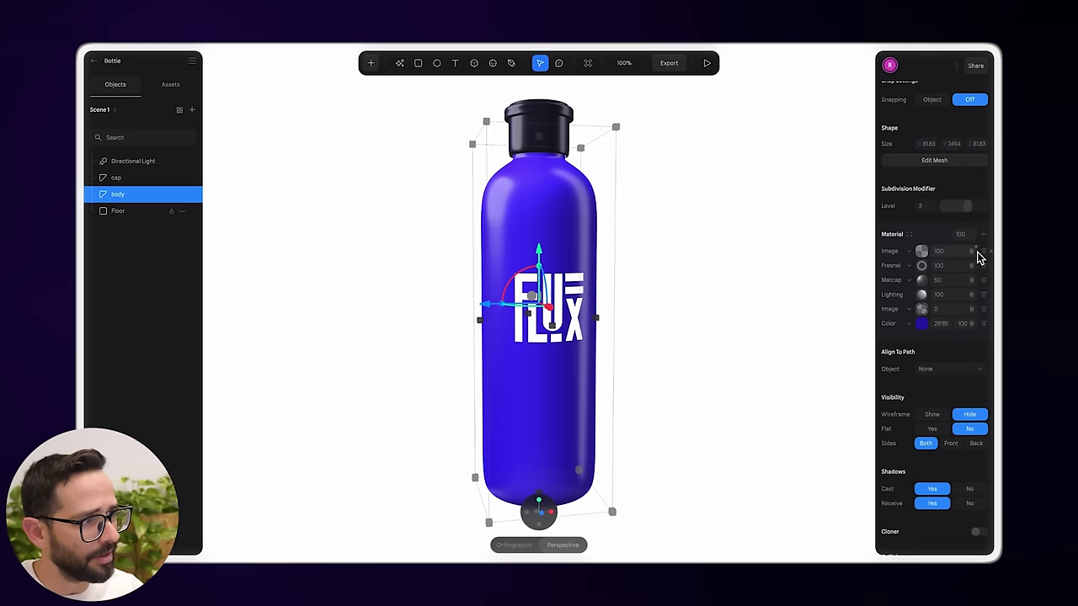
left_click(972, 253)
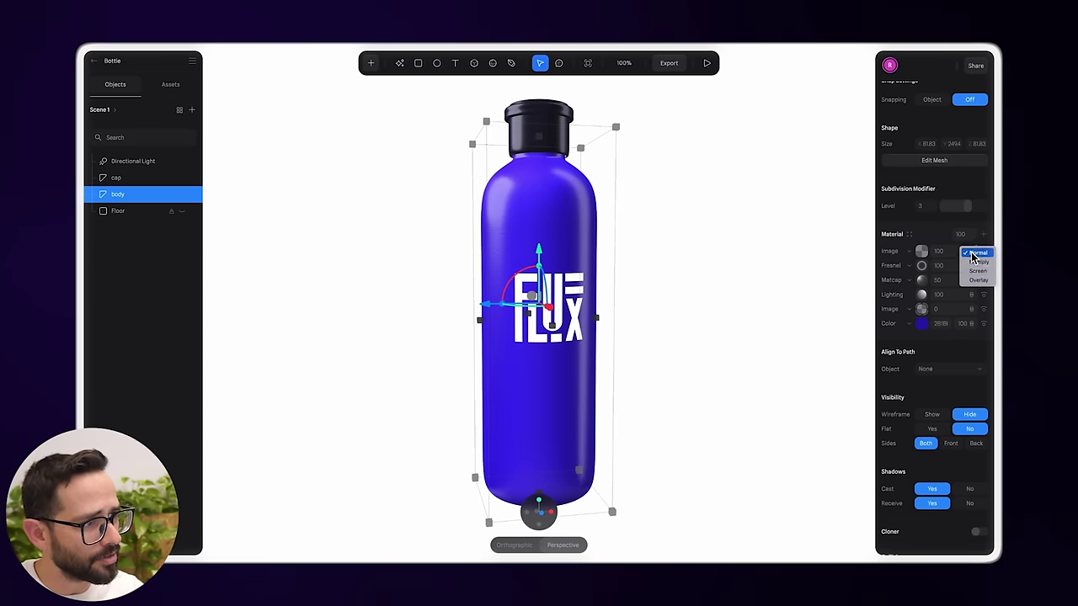
left_click(977, 280)
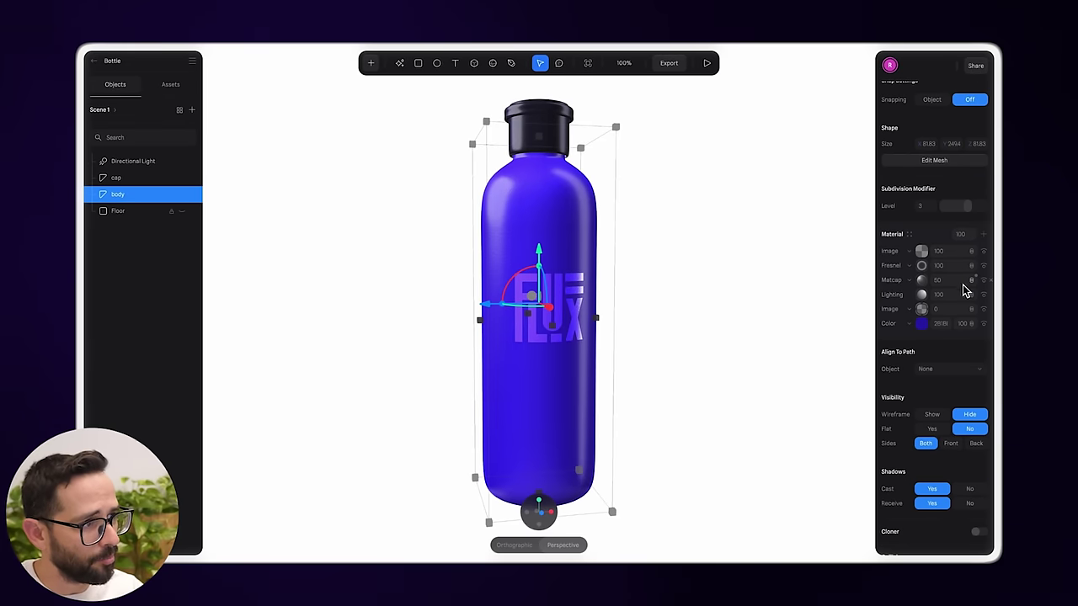
- Inspect the blended logo on the bottle from several angles and duplicate its Image layer
left_click(703, 341)
left_click_drag(703, 342, 645, 305)
left_click(488, 266)
scroll(488, 266, "up", 5)
left_click(785, 317)
left_click_drag(813, 303, 814, 348)
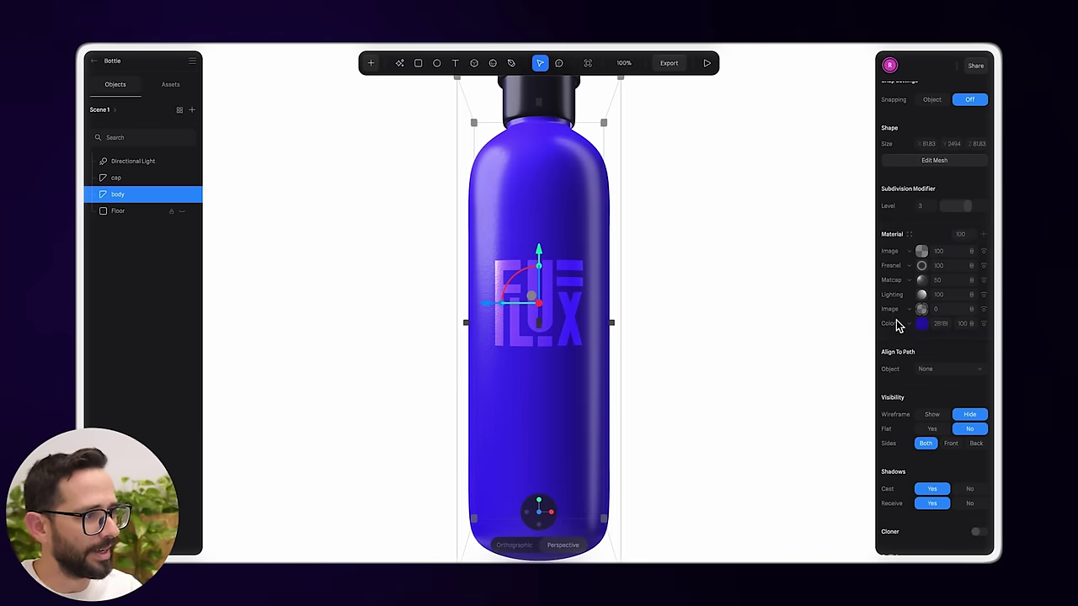
right_click(919, 256)
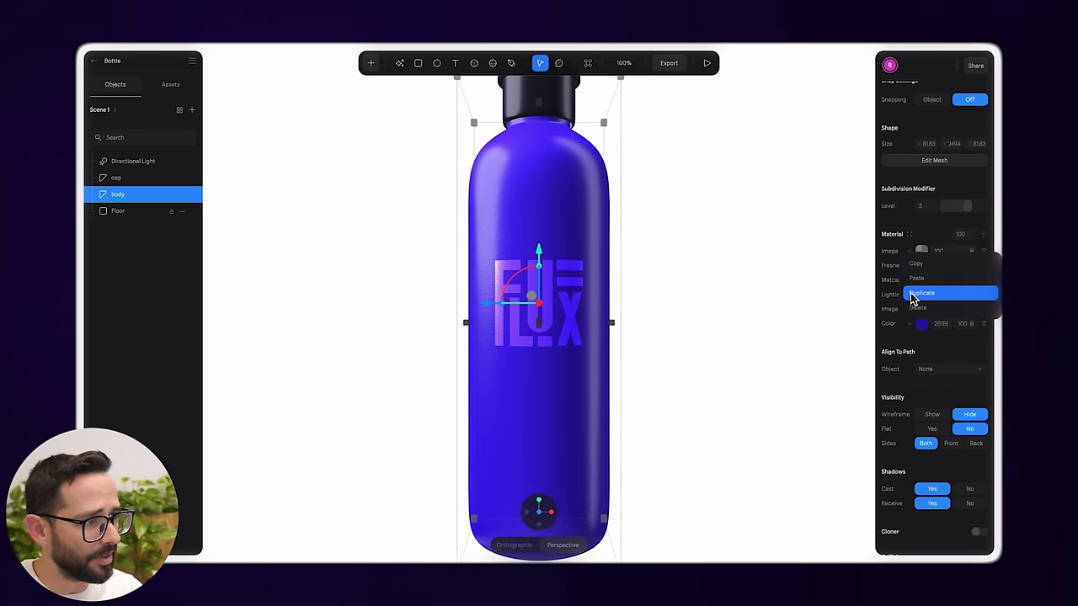
left_click(943, 296)
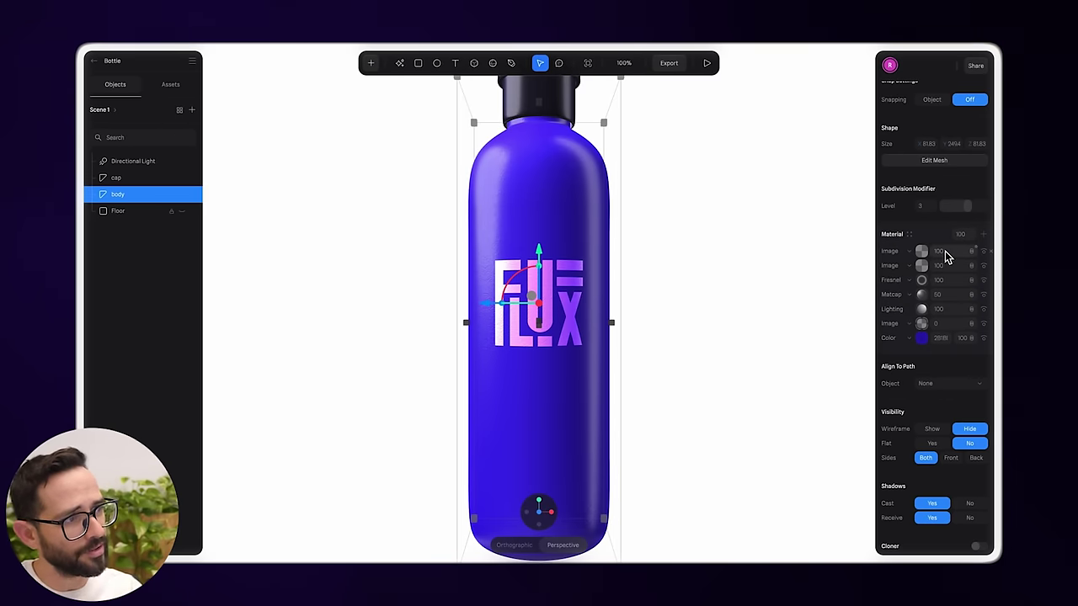
- Set the duplicated topmost Image layer of the body to Normal blend mode with 75 opacity
left_click(972, 251)
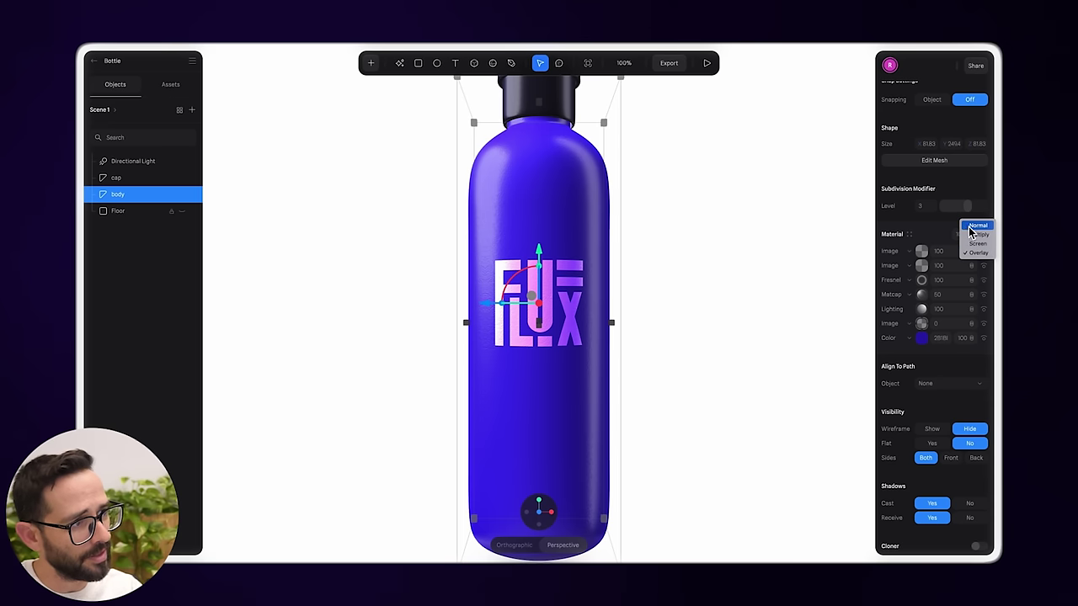
left_click(978, 227)
left_click(949, 252)
type("75")
key("Return")
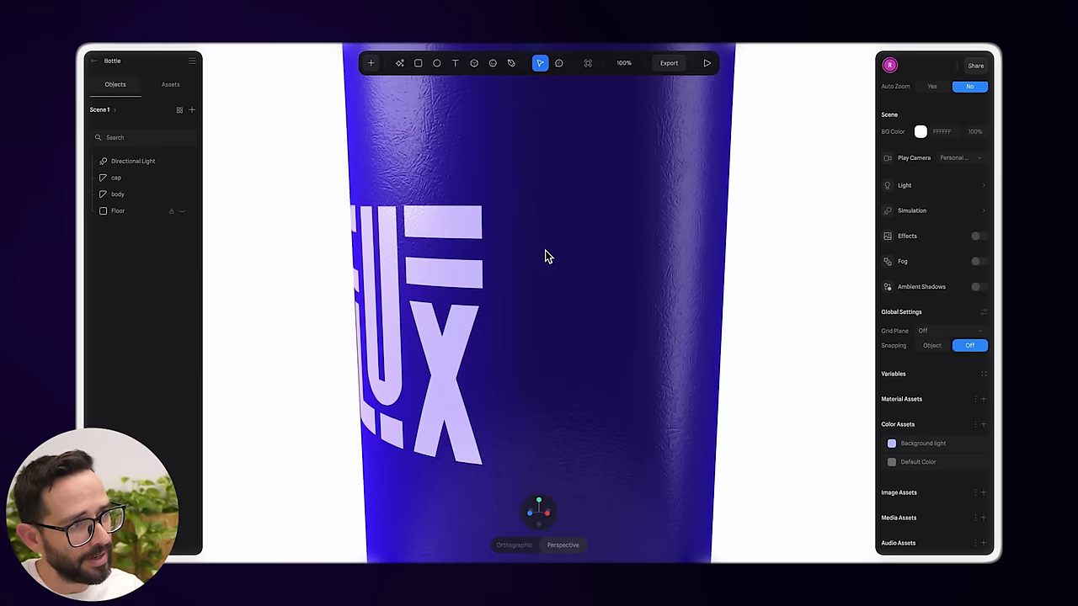
- Examine the logo's finish up close and on the whole bottle from several angles
scroll(548, 251, "left", 5, "alt")
scroll(553, 251, "right", 1, "alt")
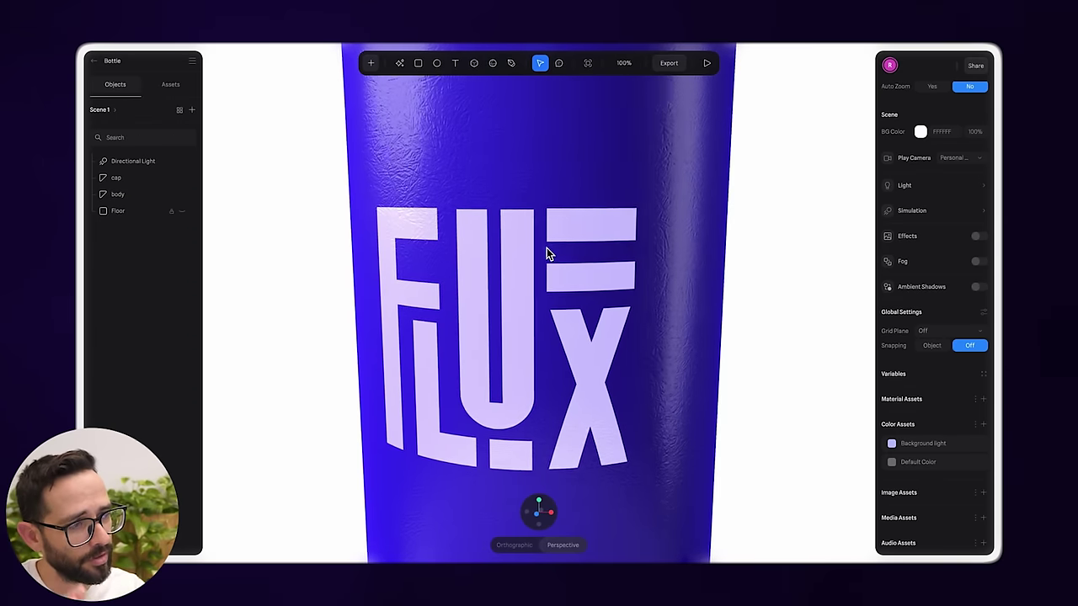
scroll(556, 248, "down", 1, "alt")
scroll(554, 248, "left", 3, "alt")
scroll(539, 248, "right", 5, "alt")
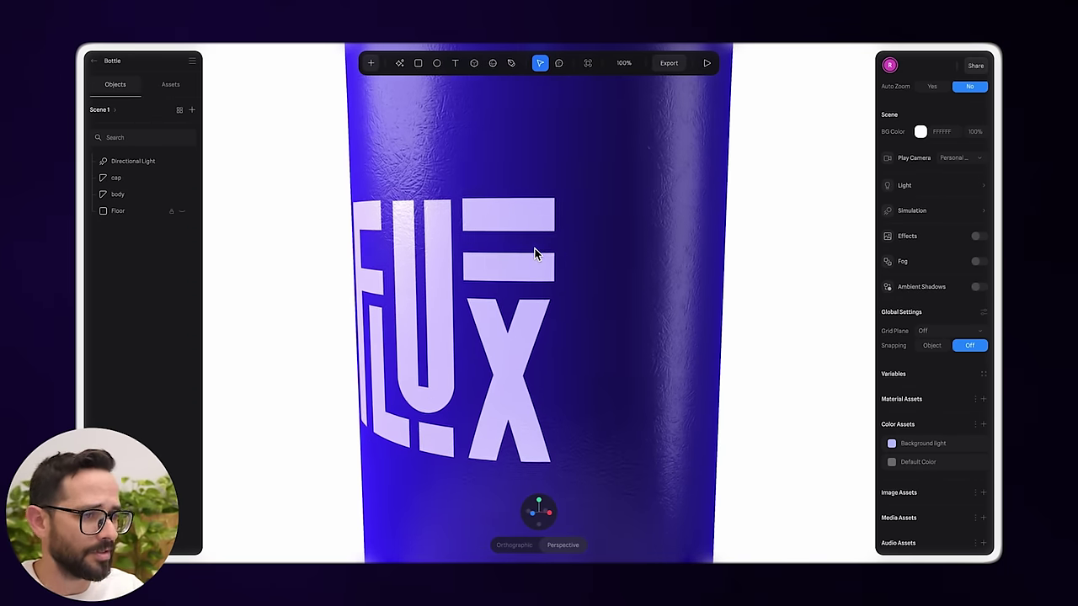
scroll(639, 257, "left", 8, "alt")
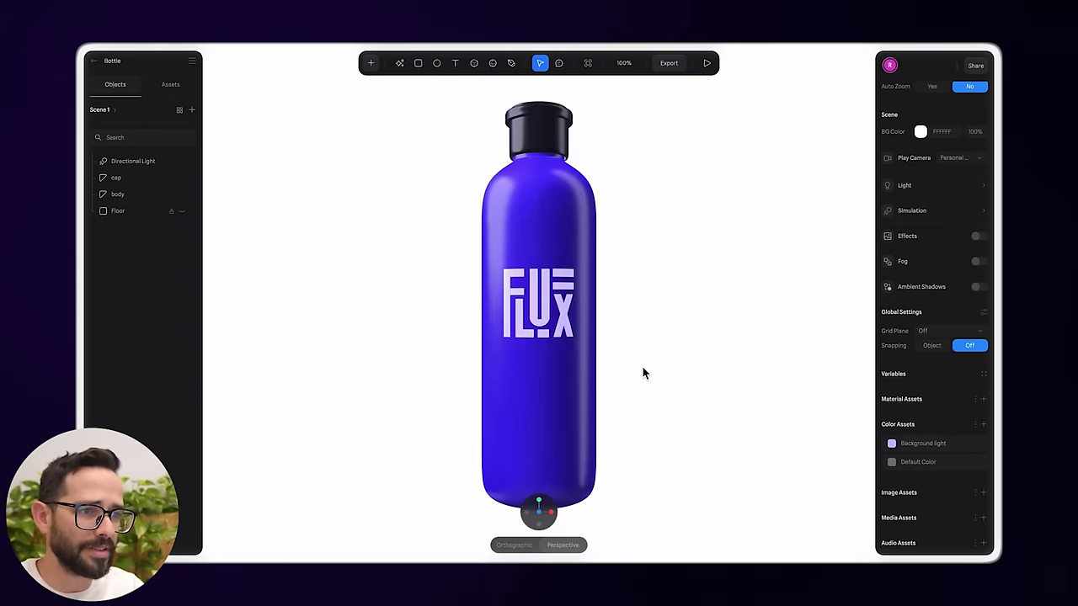
scroll(640, 365, "right", 3, "alt")
left_click_drag(639, 366, 660, 346, "alt")
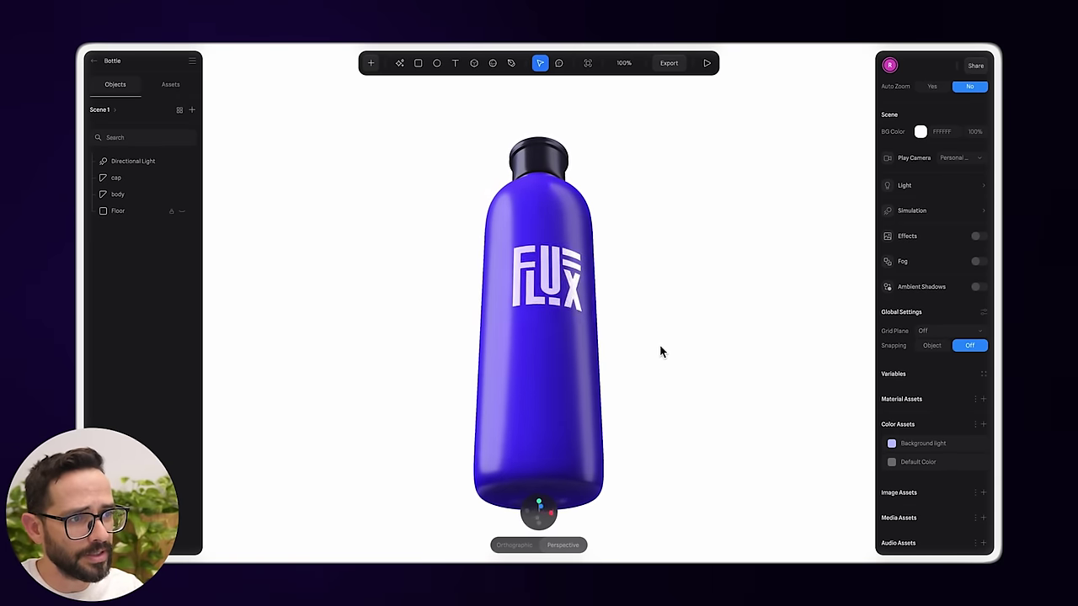
scroll(661, 351, "right", 6)
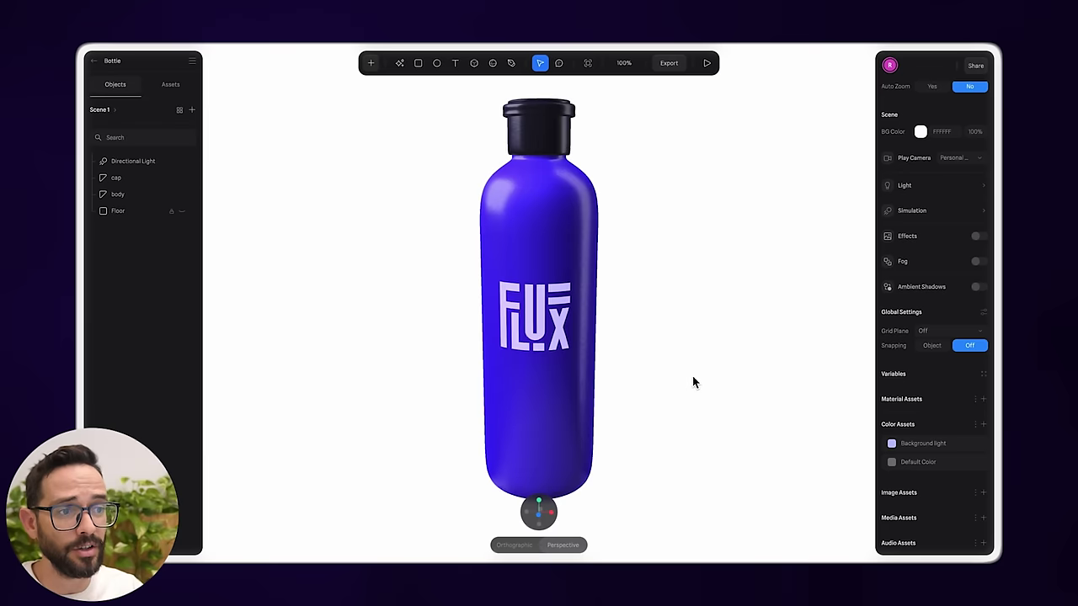
- Group the cap and body and tilt the group to a Z rotation of about -26.3
left_click(117, 178)
left_click(124, 193, "shift")
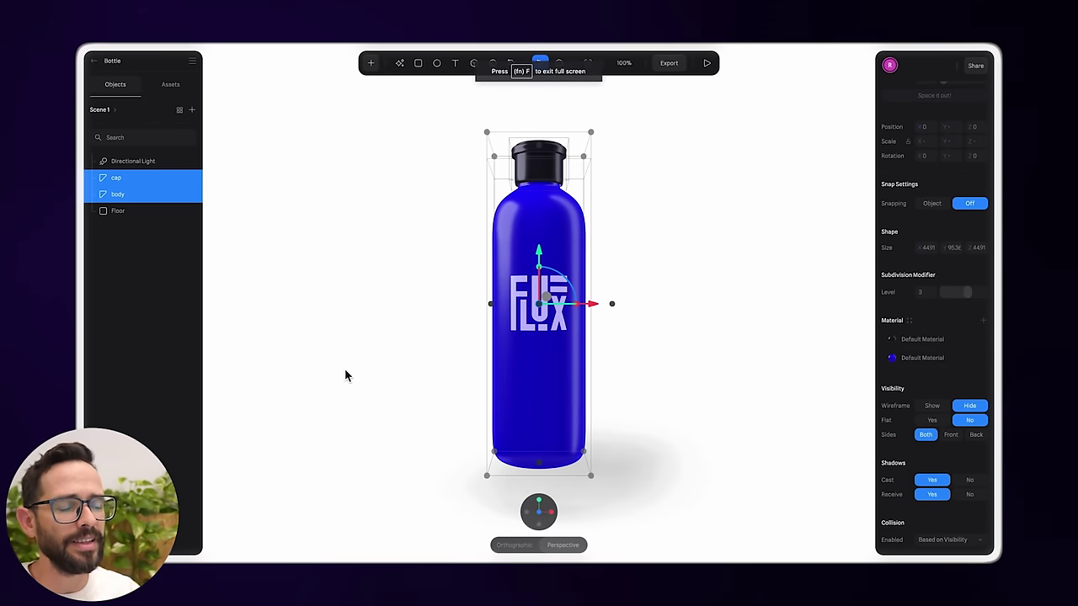
key("super+g")
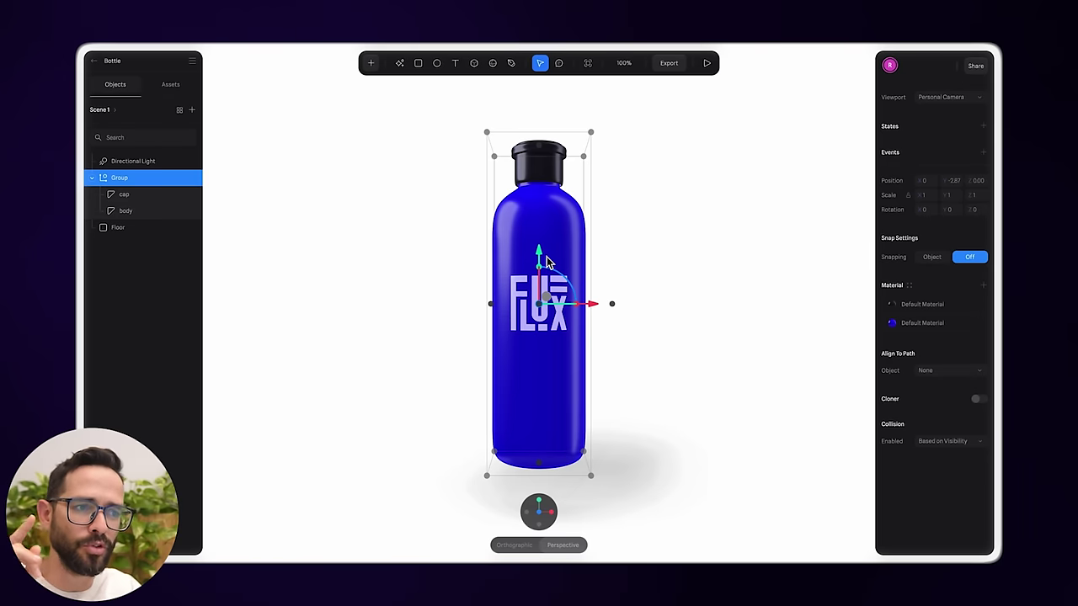
left_click_drag(553, 272, 589, 288)
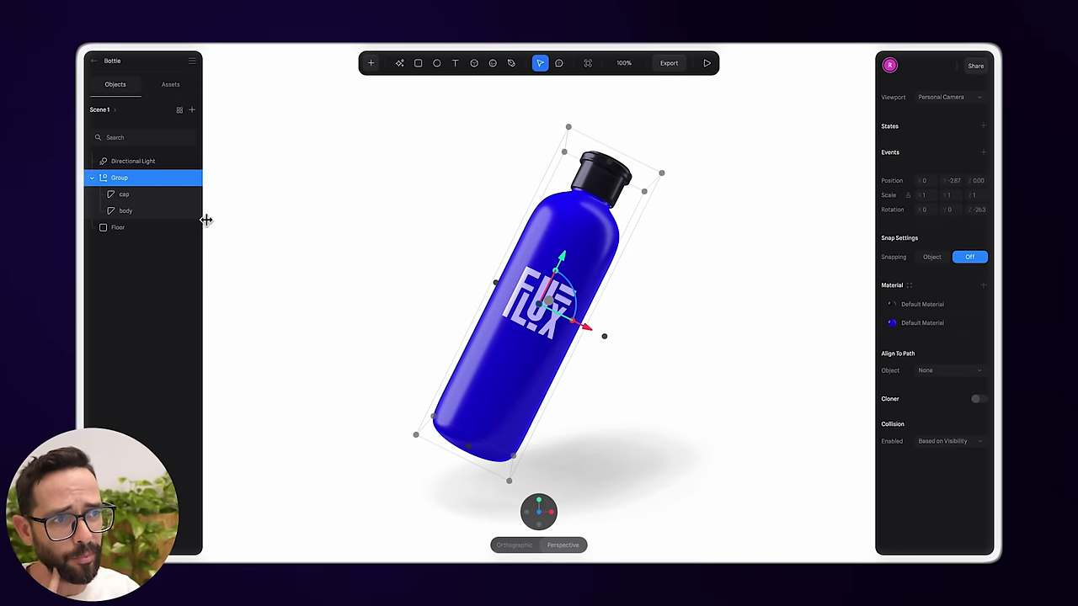
- Add a state to the cap that lifts it off the neck to about Y 258.4, and compare it with Base State
left_click(143, 211)
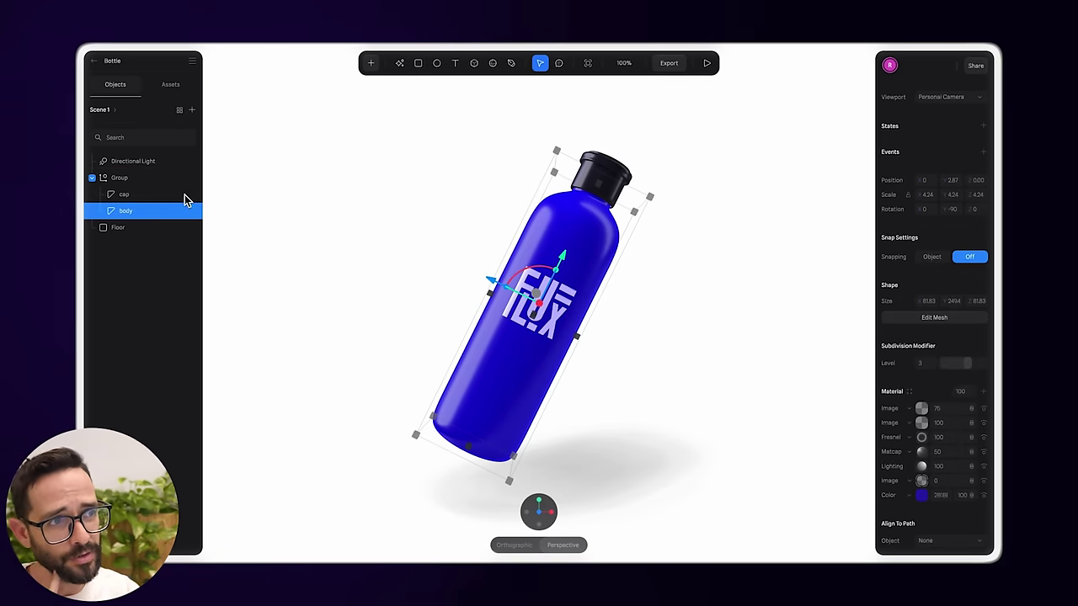
left_click(140, 194)
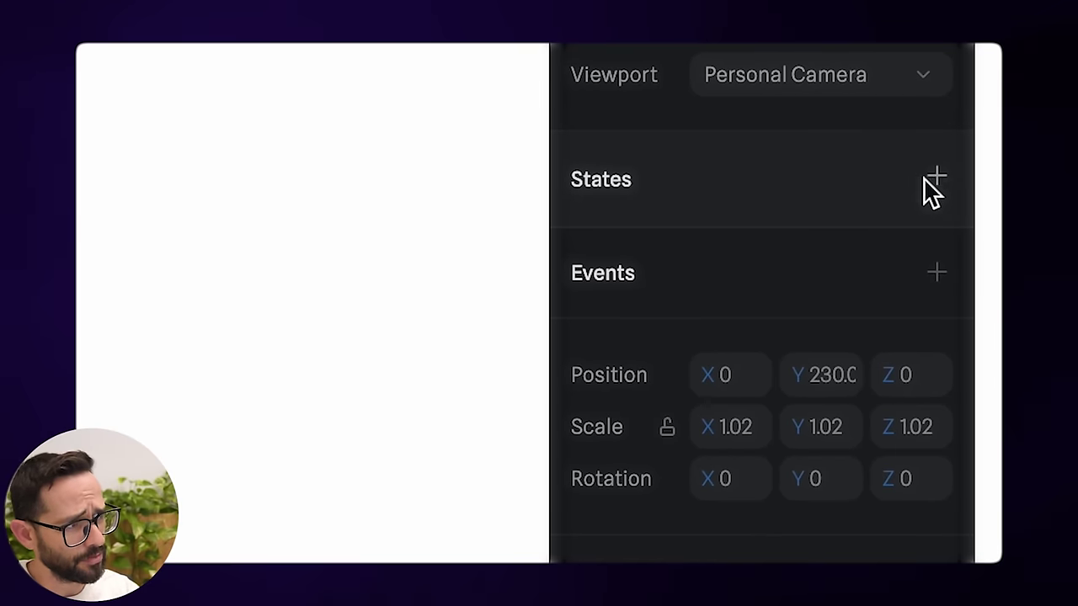
left_click(926, 180)
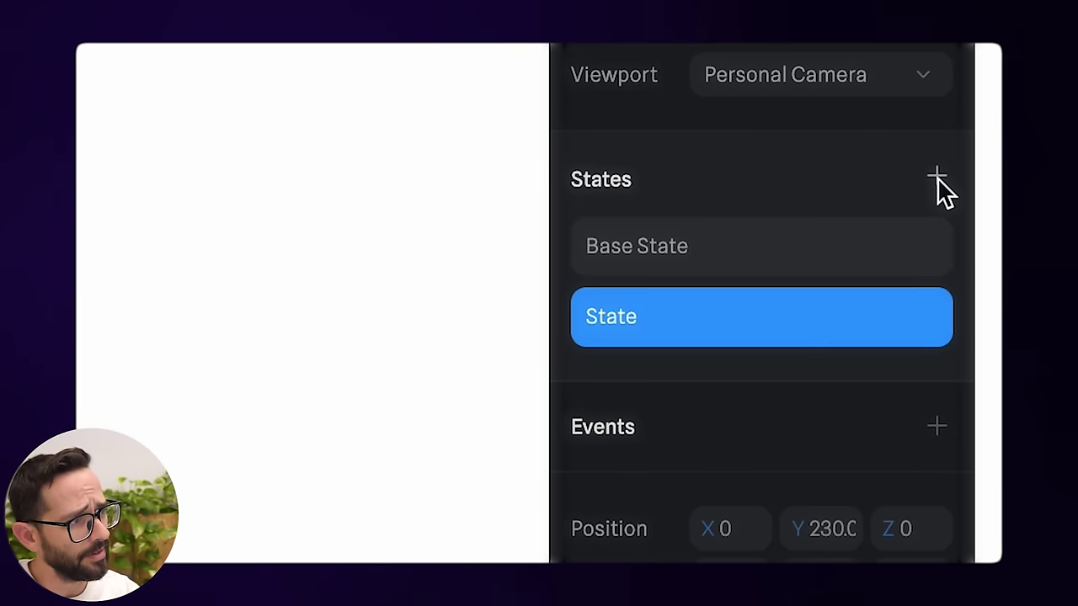
left_click(677, 248)
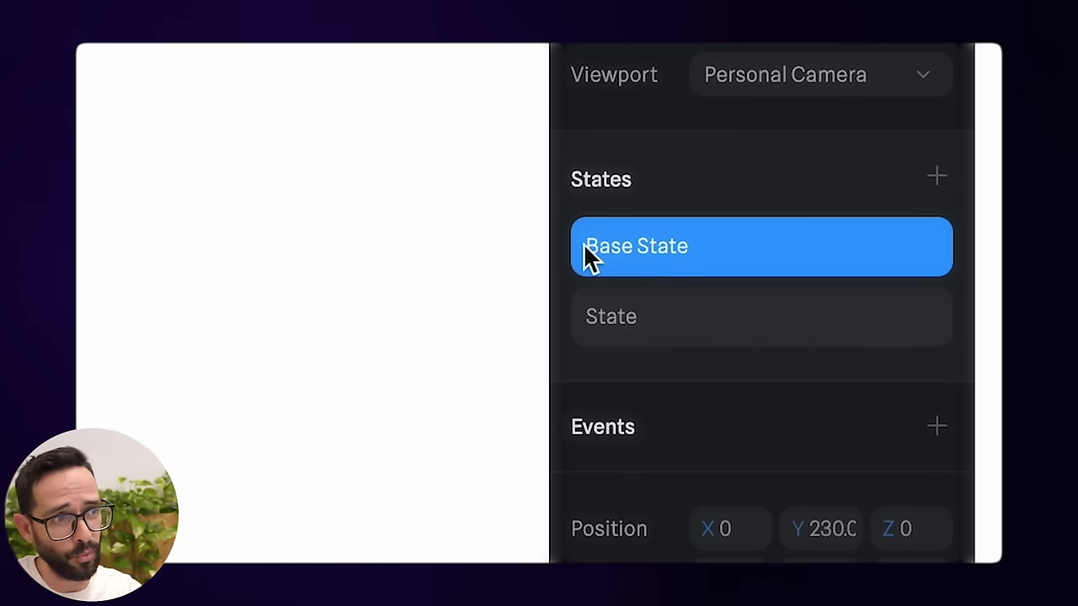
left_click(660, 319)
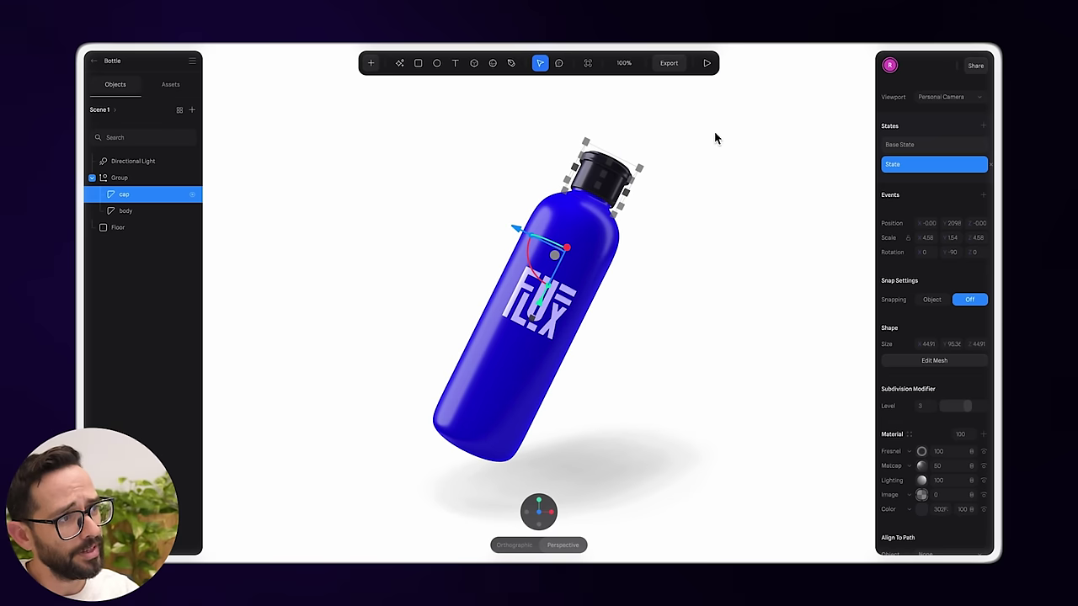
left_click_drag(543, 309, 551, 297)
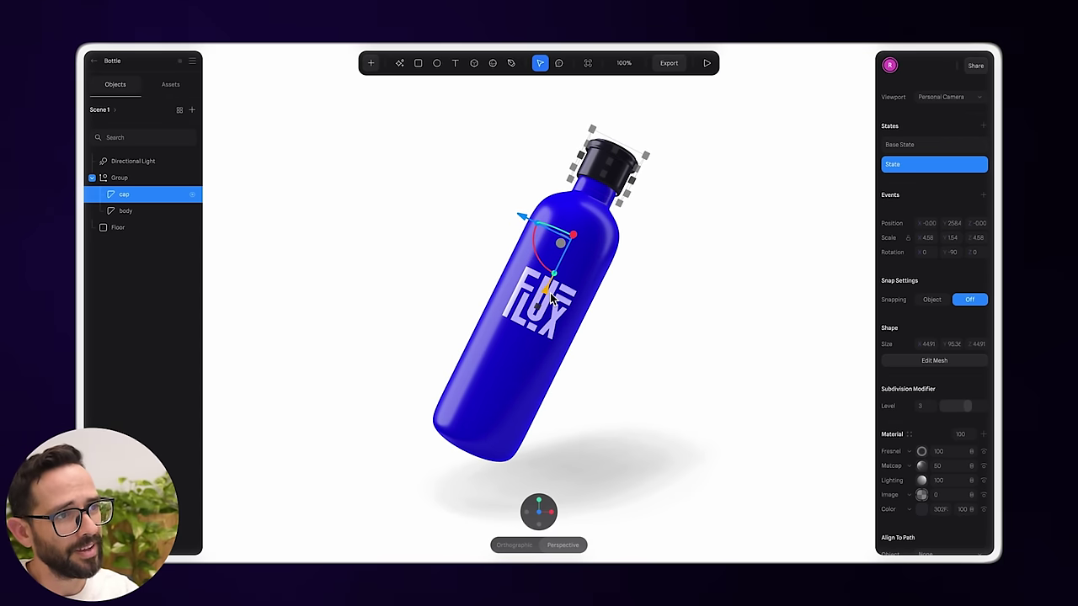
left_click(932, 144)
left_click(918, 166)
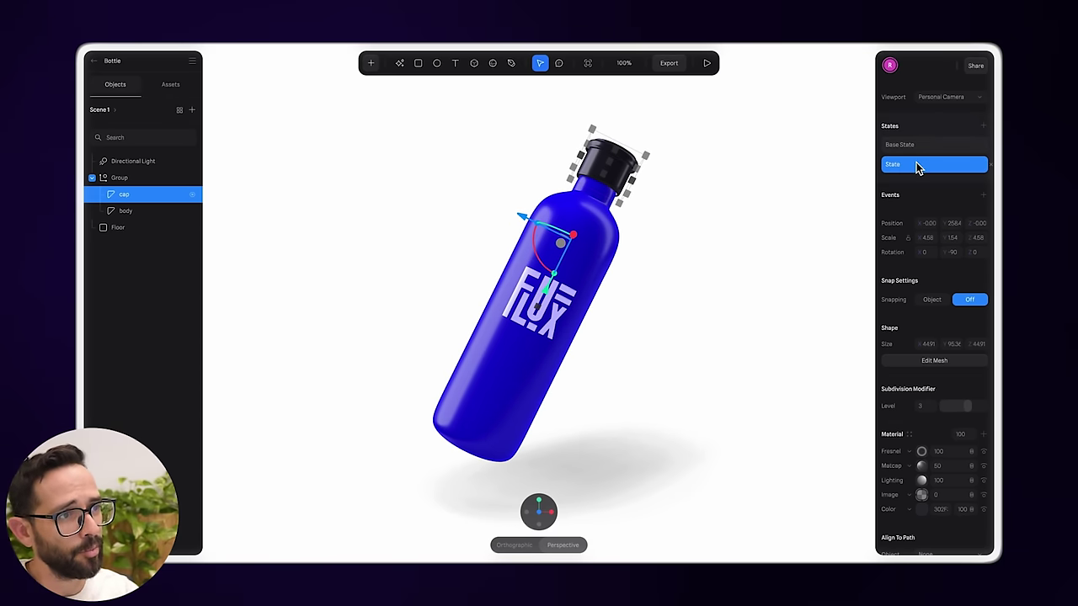
left_click(918, 147)
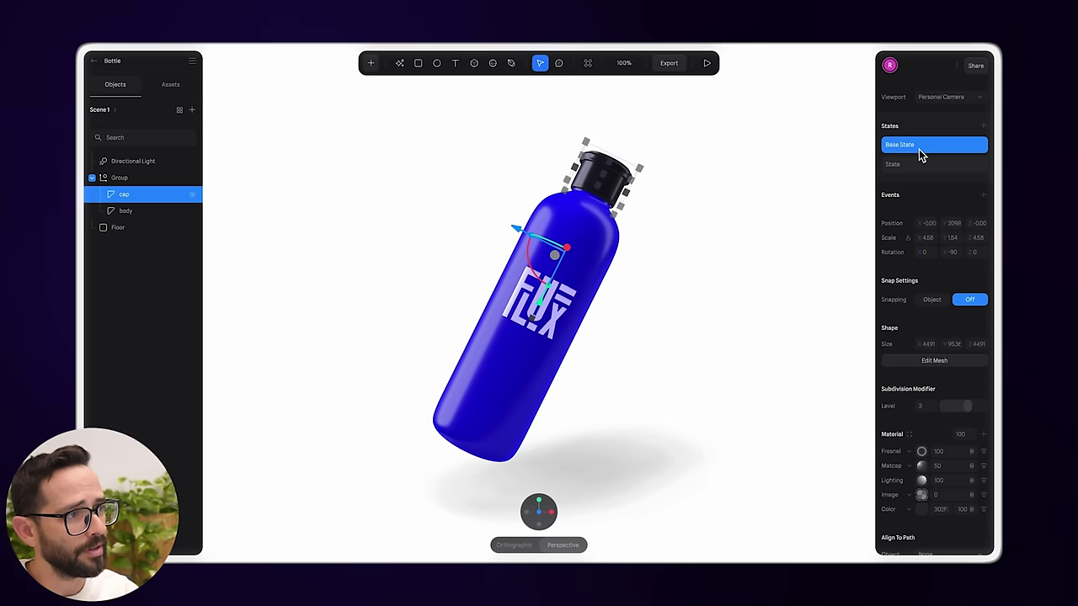
- Add a state to the body that moves it away from the cap to about Y -36
left_click(143, 212)
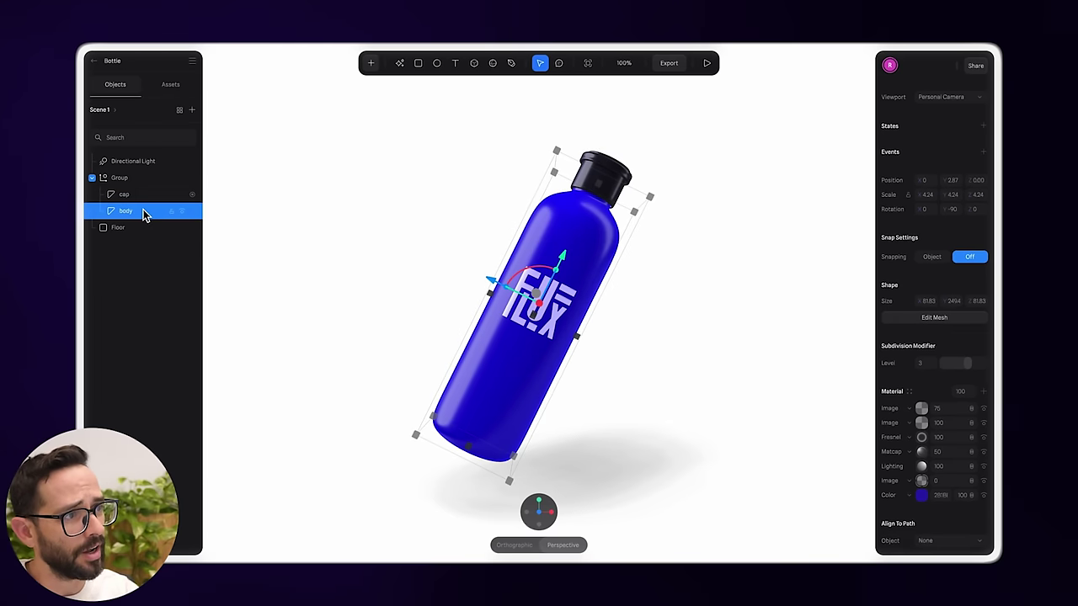
left_click(981, 128)
left_click(897, 163)
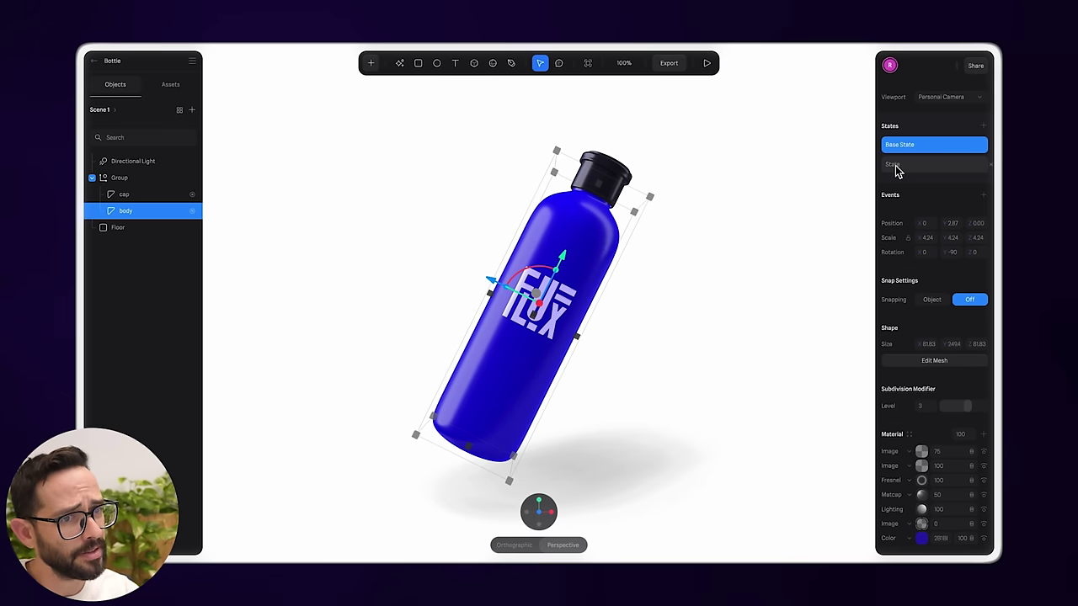
left_click(896, 166)
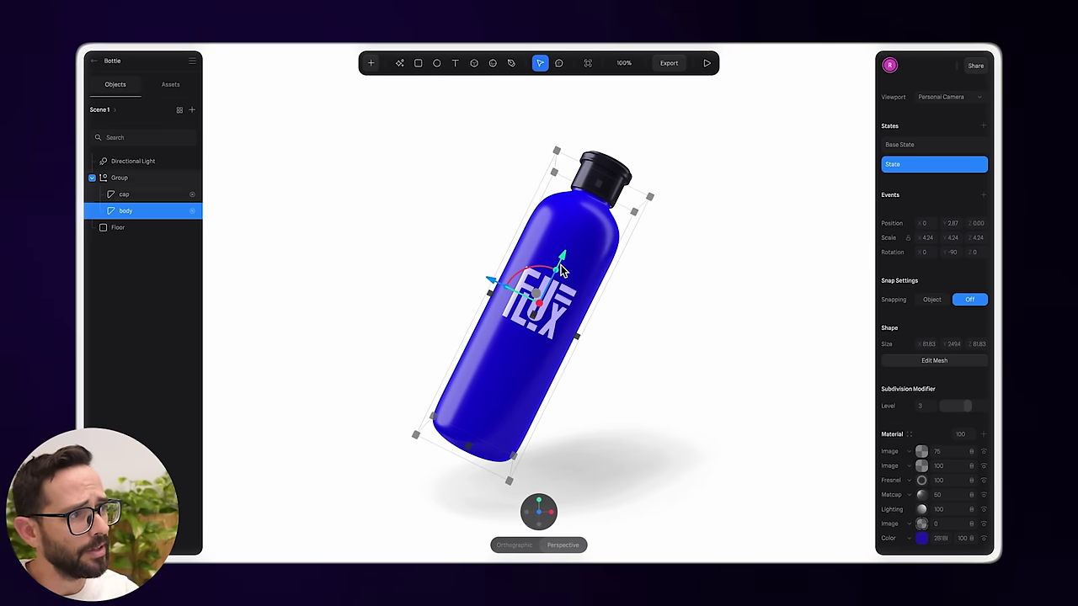
left_click_drag(563, 262, 557, 269)
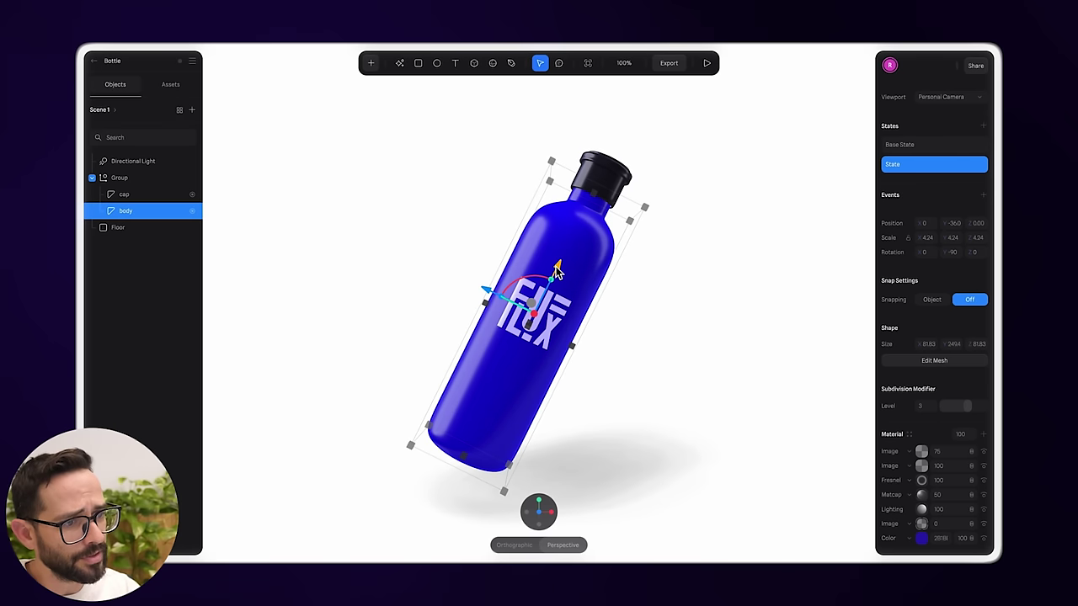
- Switch the cap and the body back to their Base State
left_click(123, 194)
left_click(907, 169)
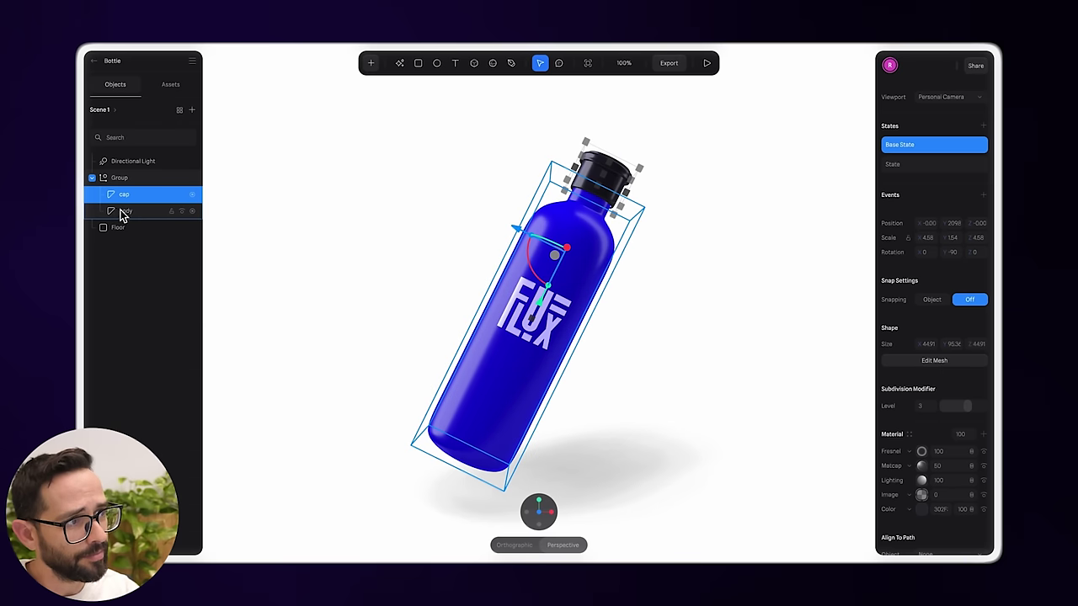
left_click(122, 210)
left_click(899, 146)
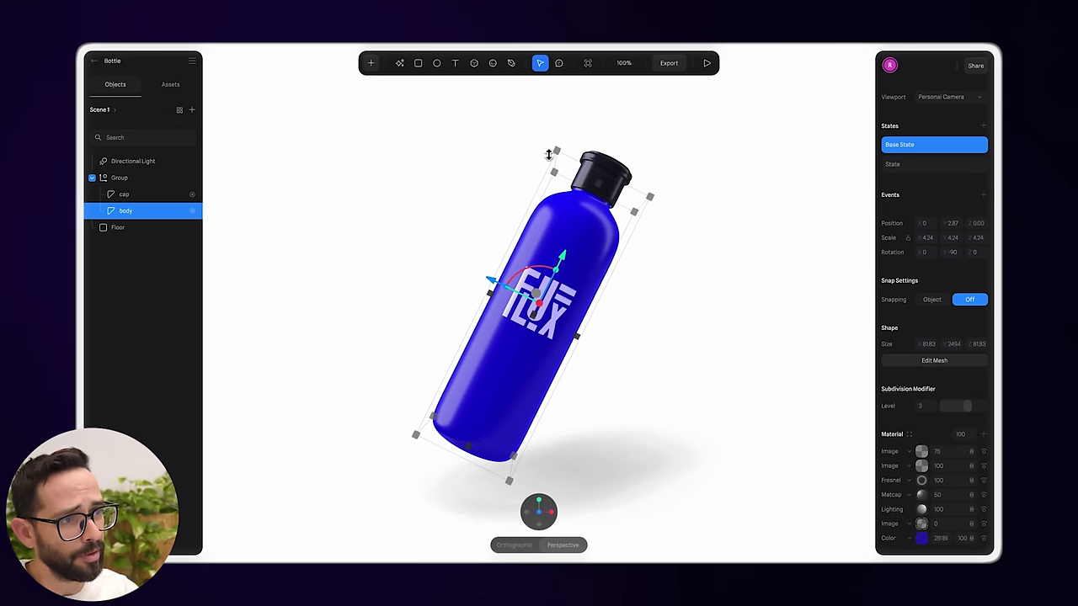
- Rename the group to Bottle and give it a Mouse Hover event with a Transition action
double_click(132, 179)
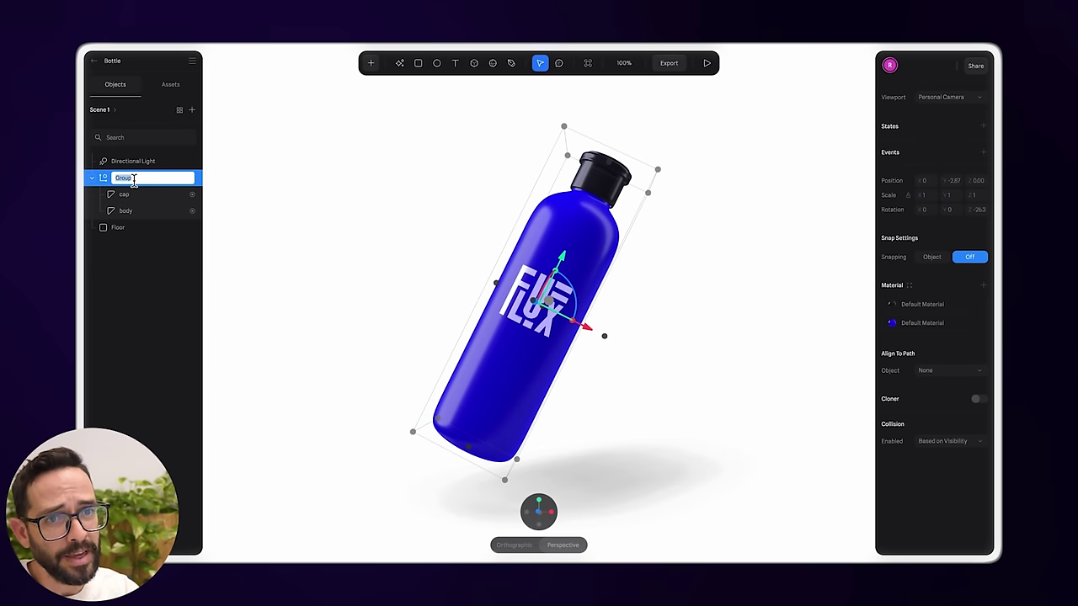
key("Return")
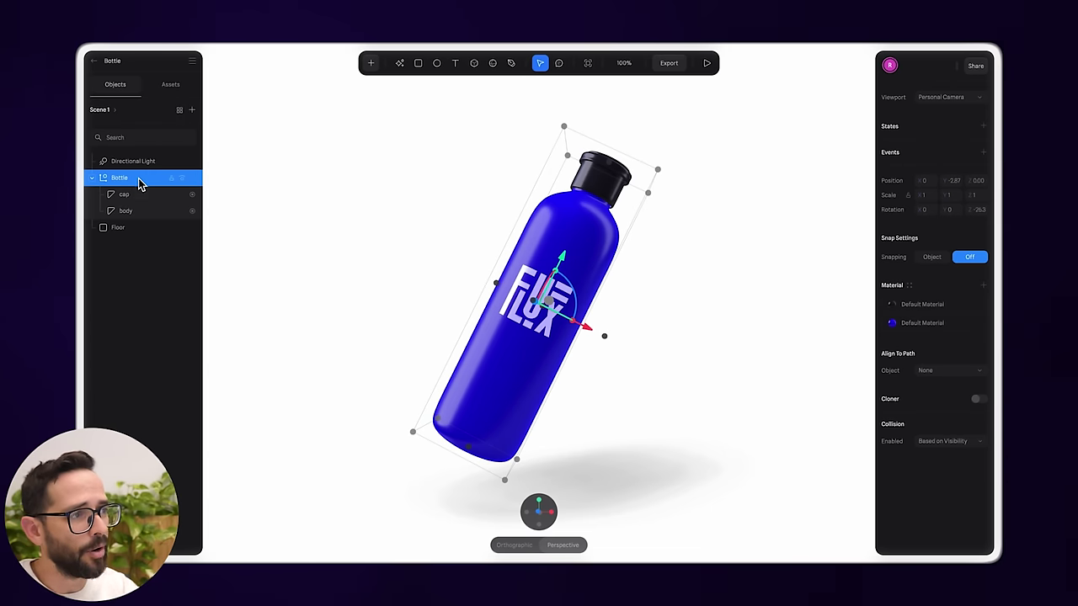
left_click(983, 153)
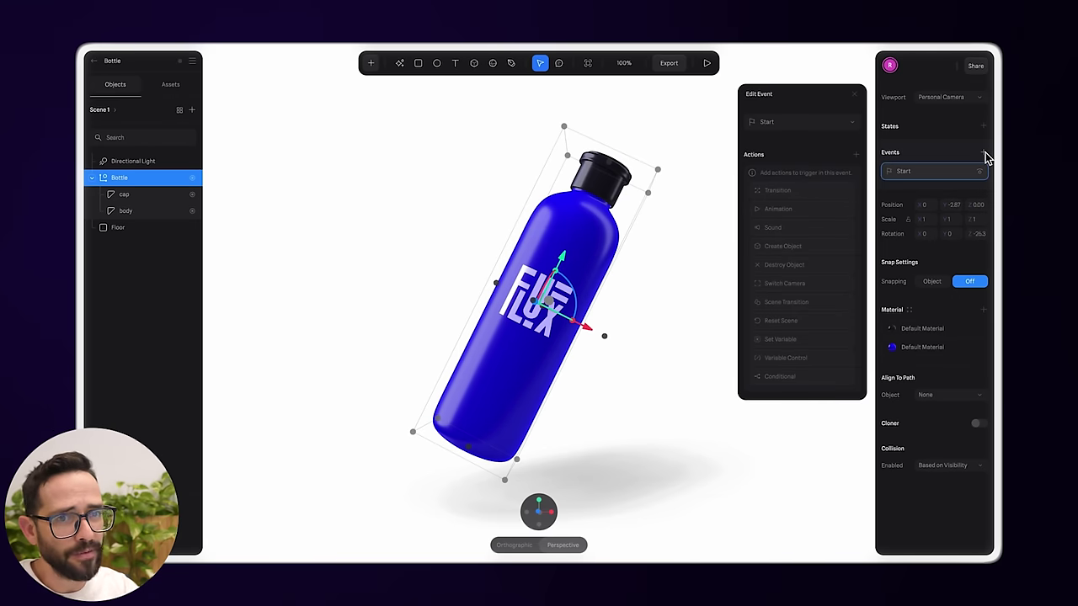
left_click(812, 126)
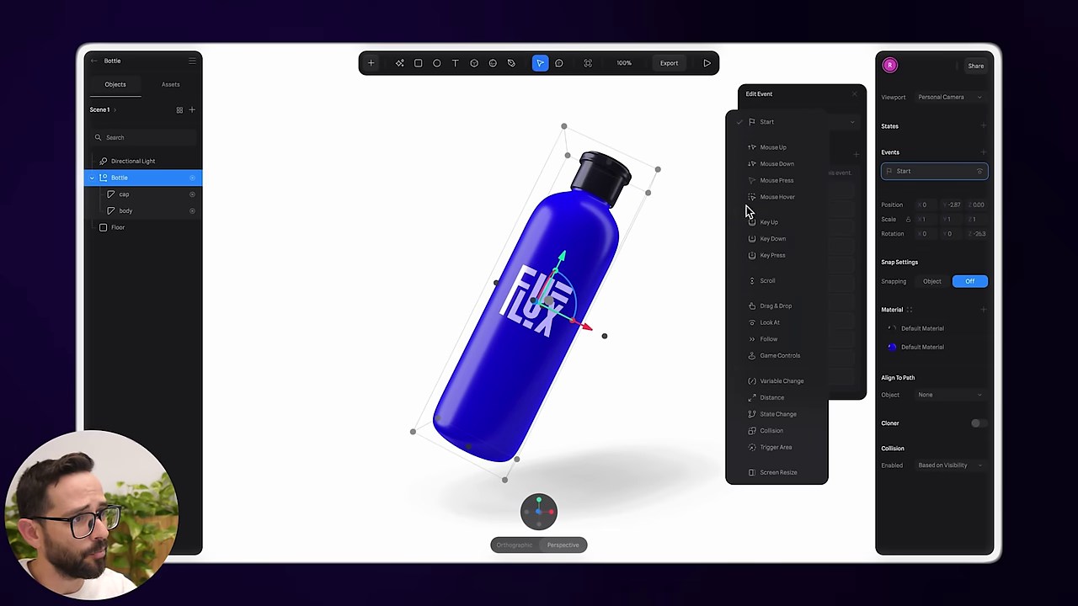
left_click(810, 202)
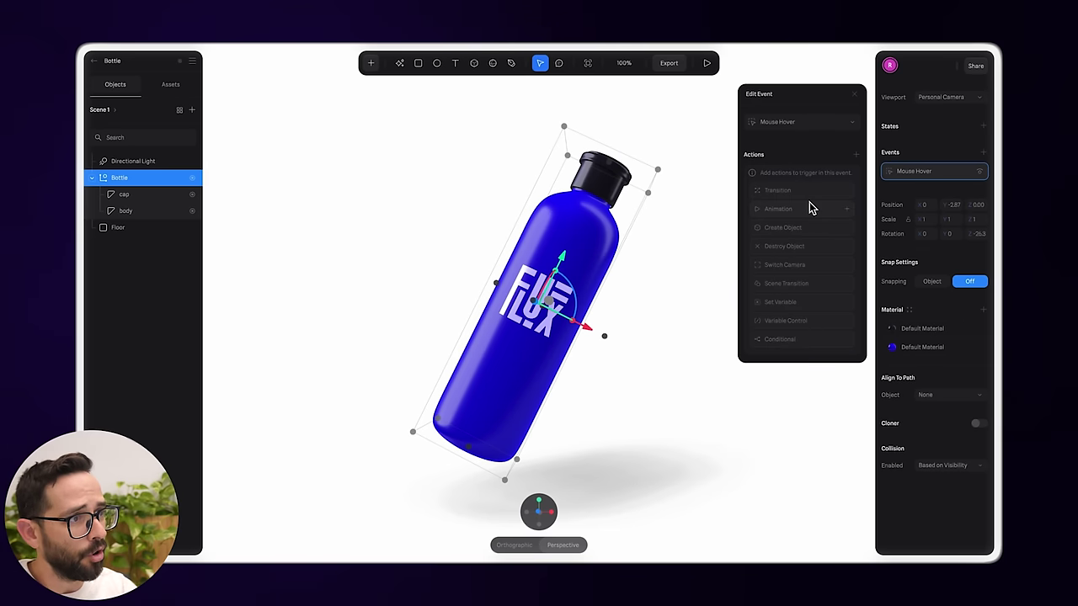
left_click(766, 192)
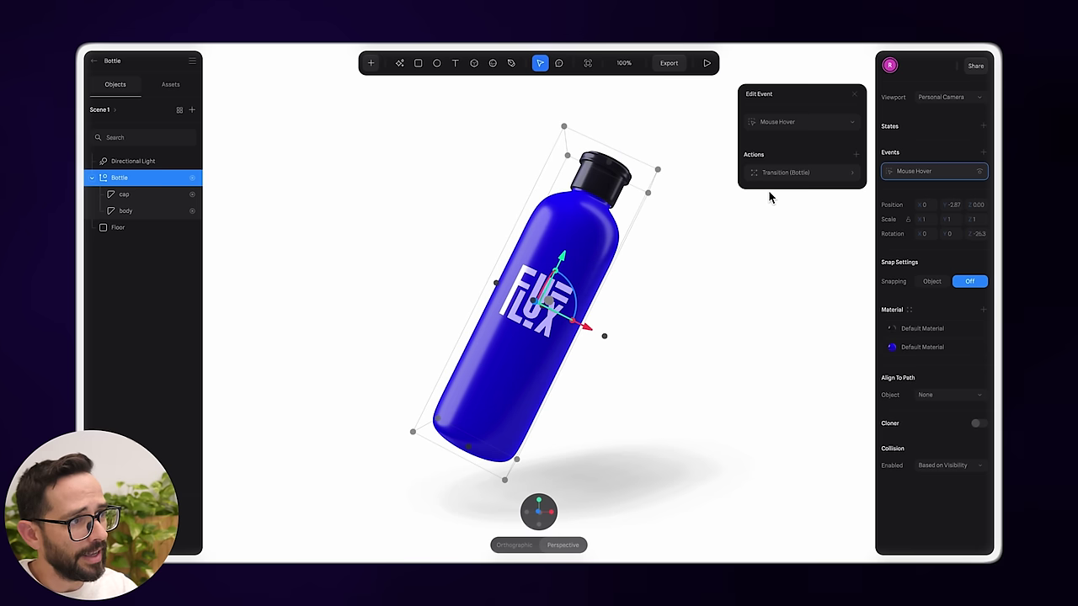
- Target the hover transition at the cap, going from Base State to State with a duration of 0.50
left_click(806, 171)
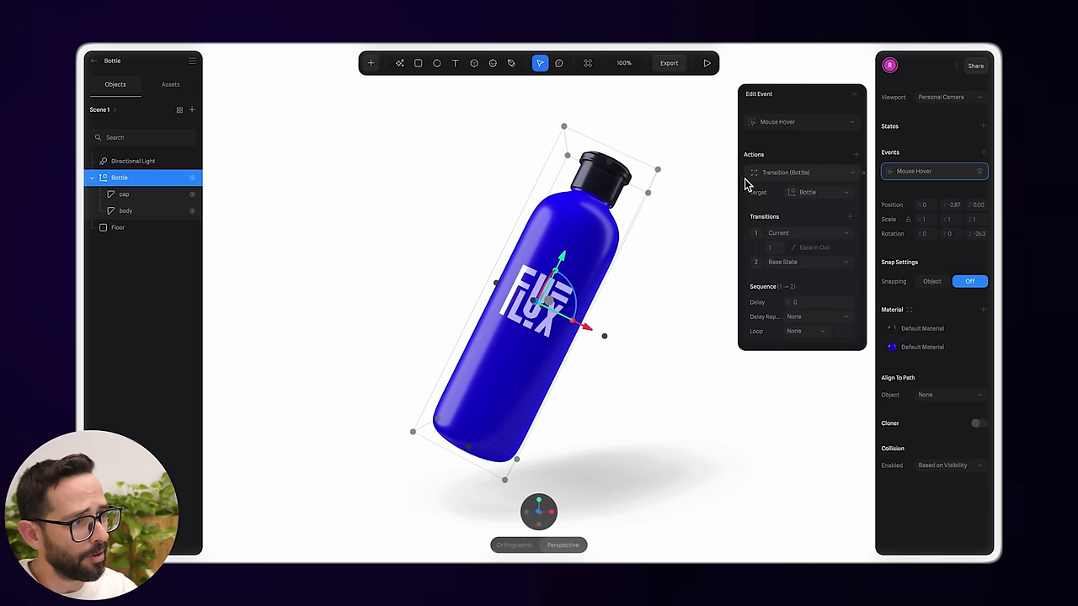
left_click(832, 193)
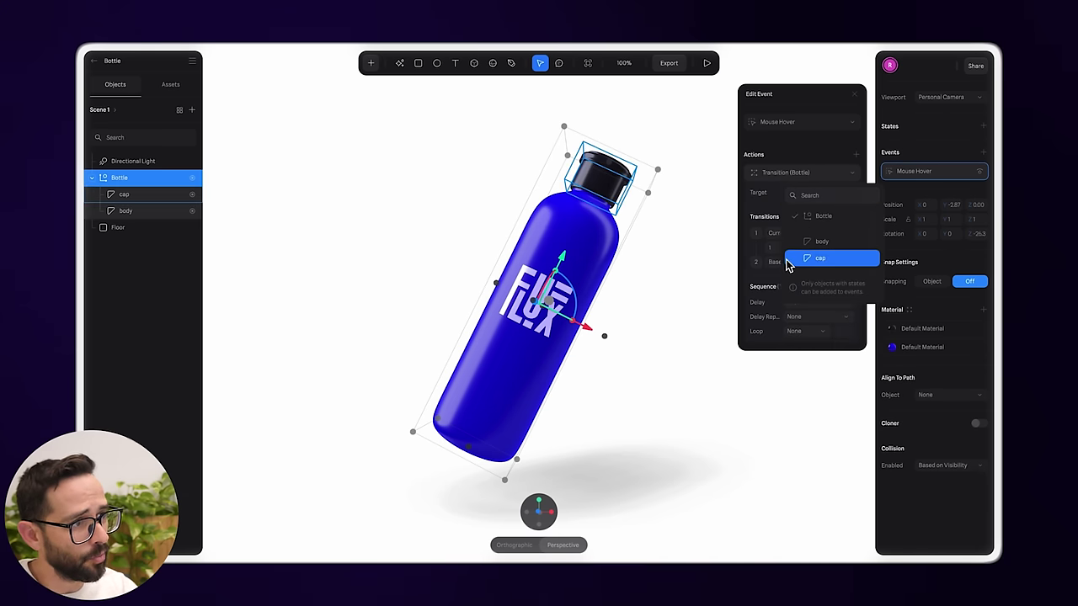
left_click(859, 261)
left_click(804, 268)
left_click(776, 290)
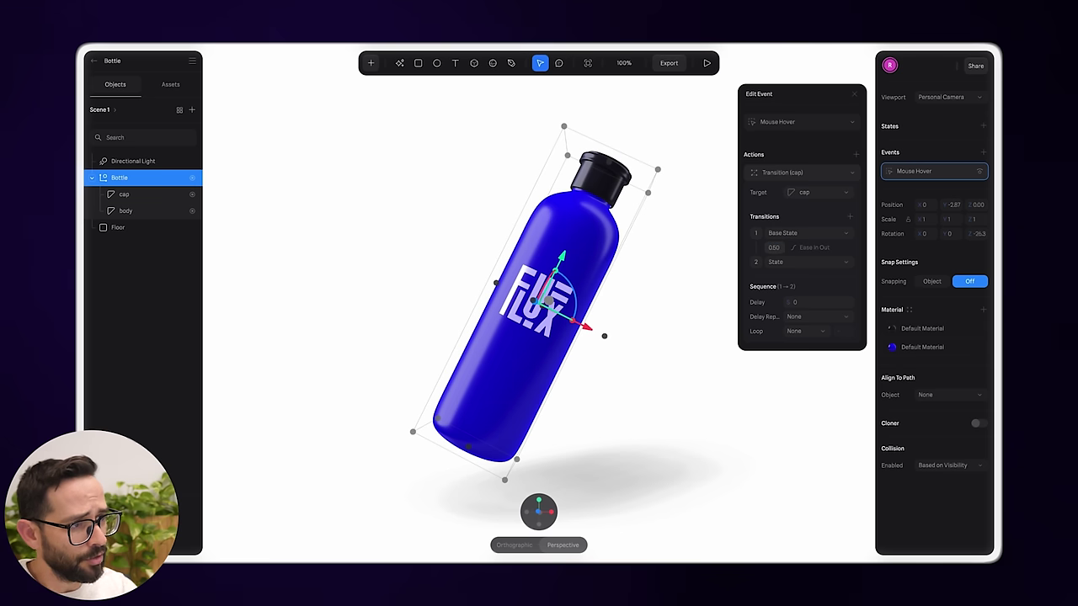
- Change the easing of the cap's hover transition from Base State to State to Spring
left_click(821, 252)
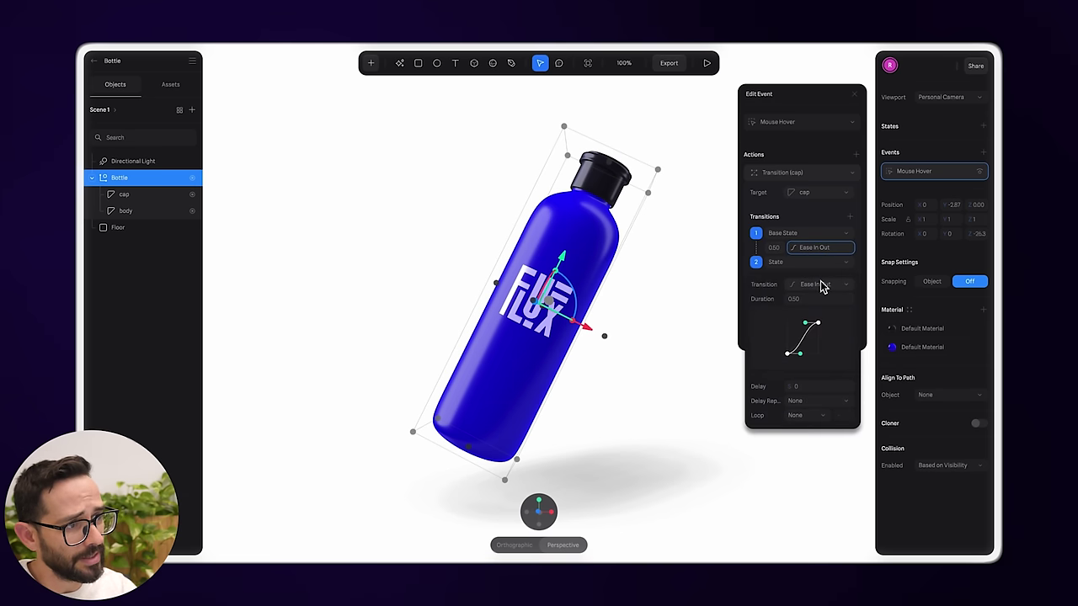
left_click(821, 287)
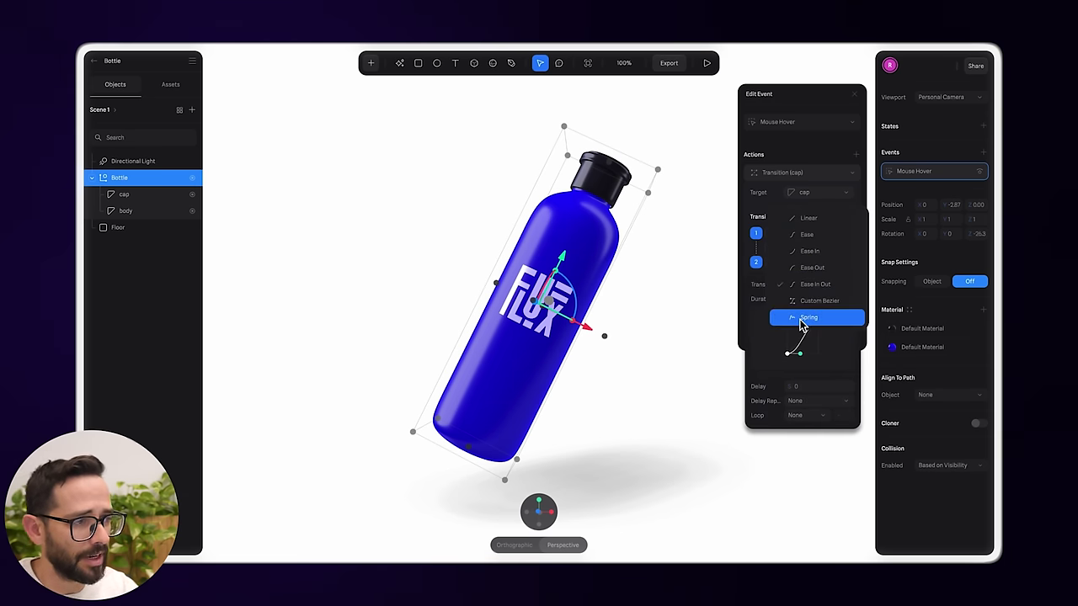
left_click(806, 316)
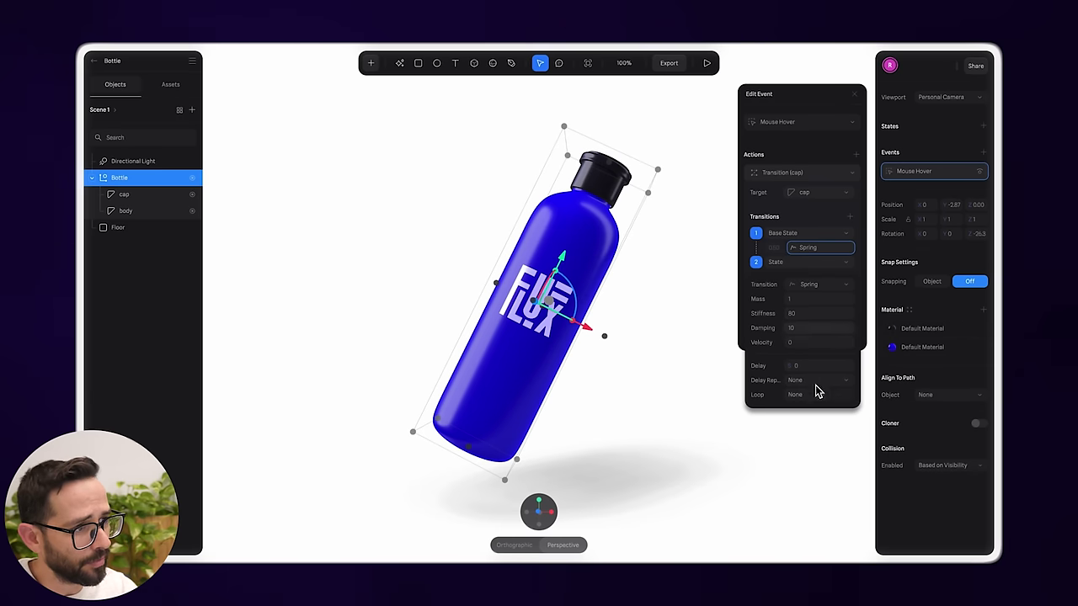
left_click(835, 242)
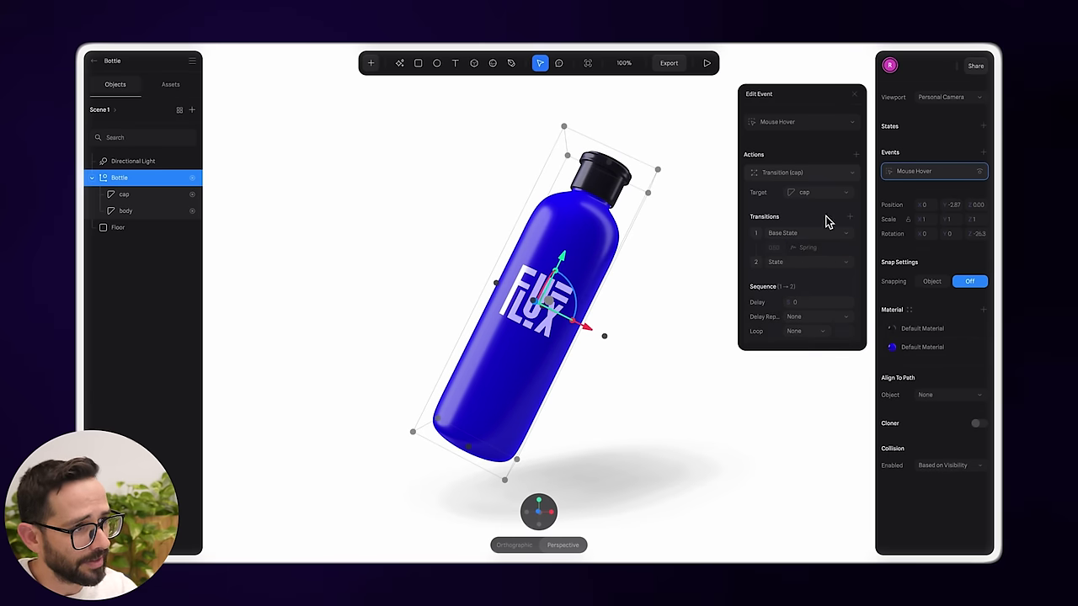
- Add a second Transition action to the Mouse Hover event and target it at the body
left_click(857, 156)
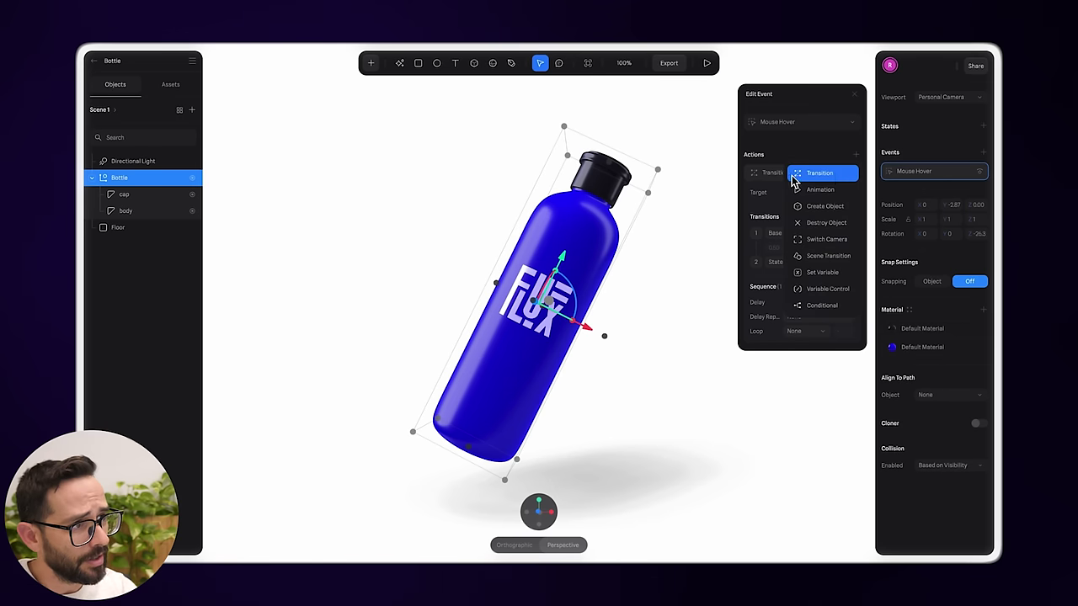
left_click(836, 173)
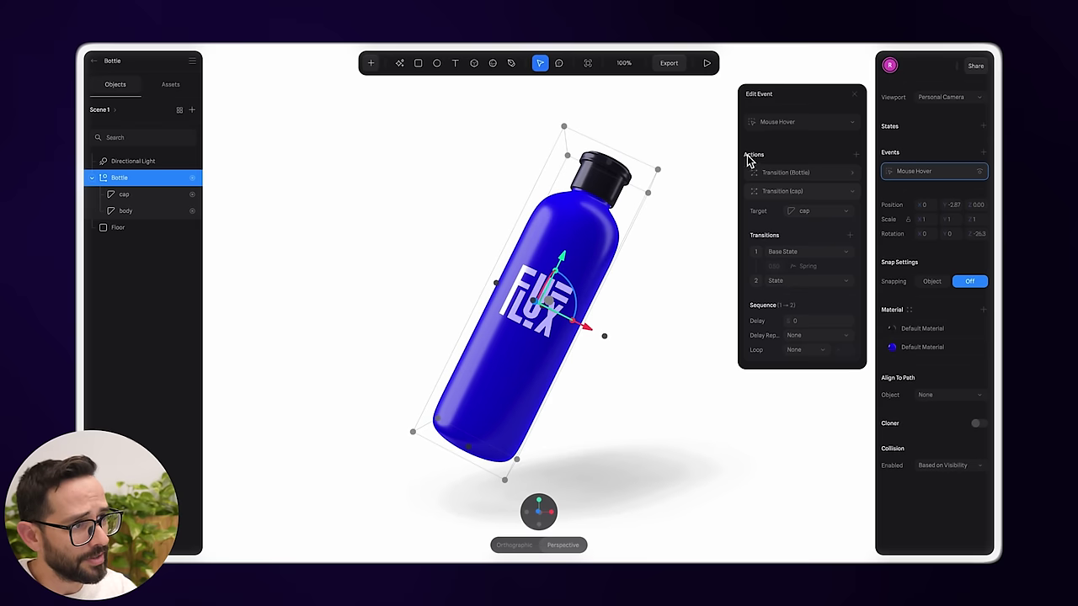
left_click(807, 174)
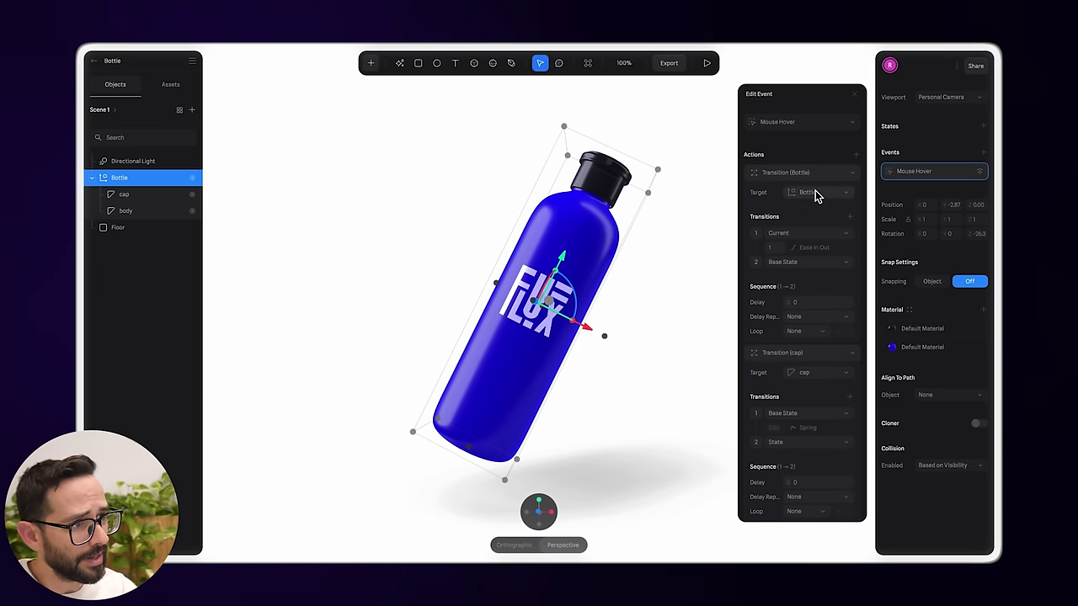
left_click(815, 192)
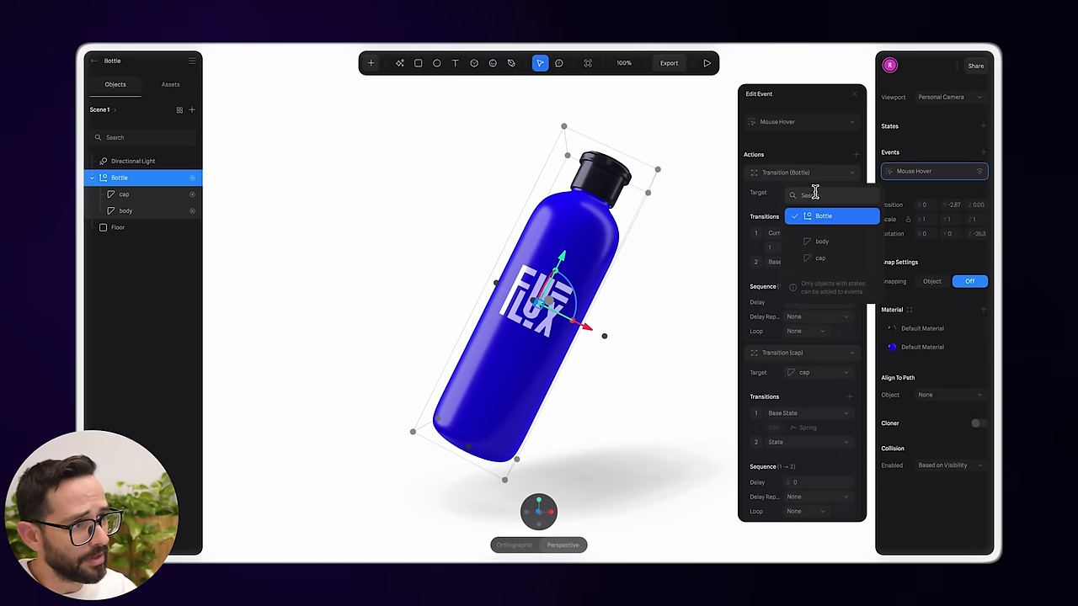
left_click(832, 242)
- Make the body's hover transition go from Base State to State with Spring easing
left_click(782, 234)
left_click(783, 258)
left_click(798, 262)
left_click(789, 284)
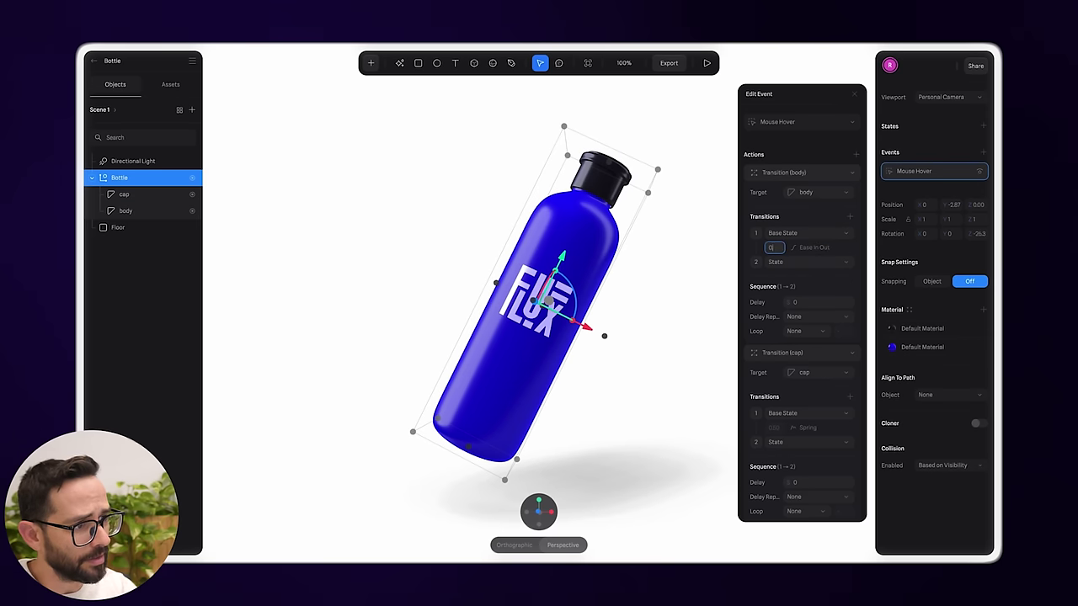
left_click(810, 248)
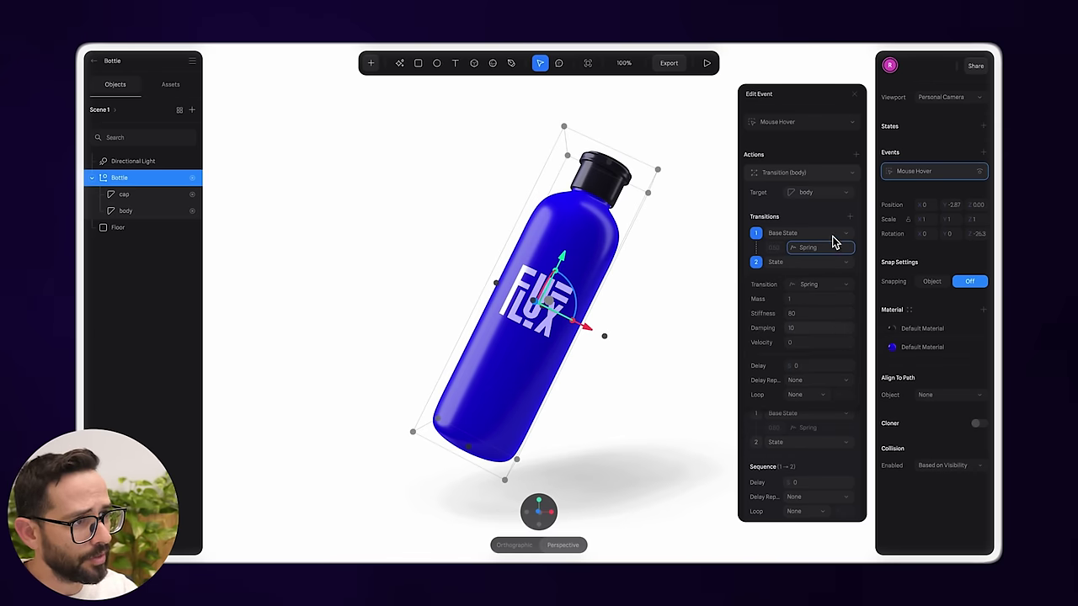